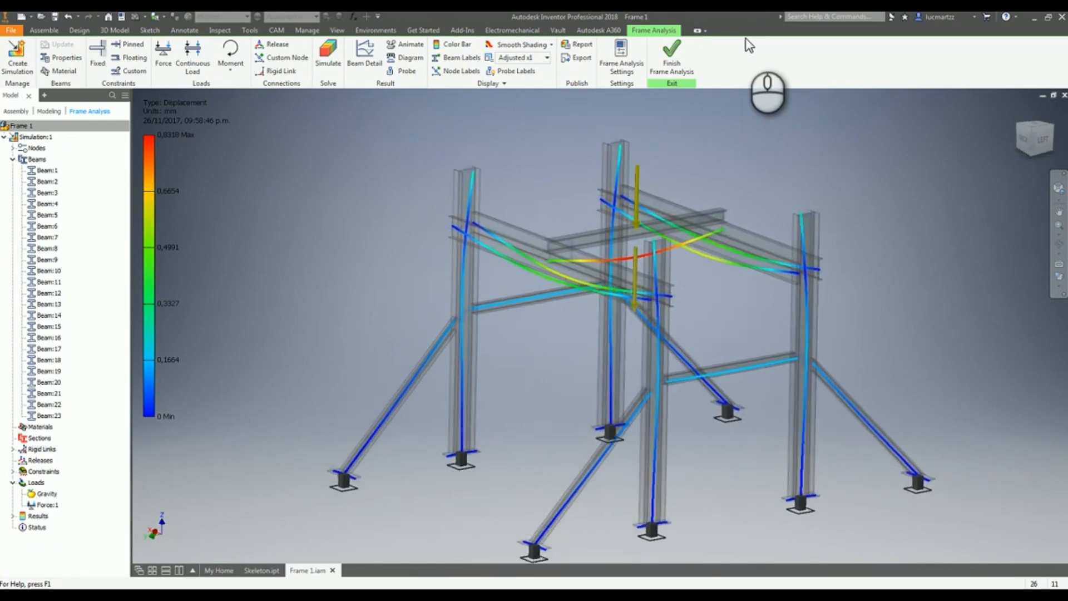
# Expand the Results, Forces and Moments branches of the frame simulation and orbit the frame to inspect its displacement
pyautogui.click(12, 515)
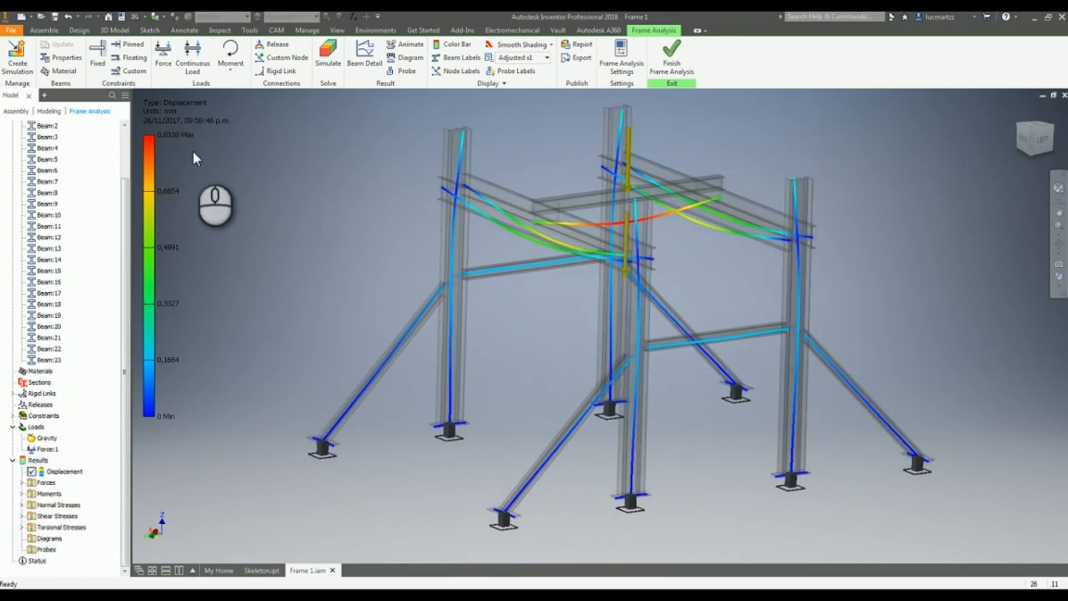
pyautogui.click(21, 482)
pyautogui.doubleClick(49, 494)
pyautogui.doubleClick(49, 505)
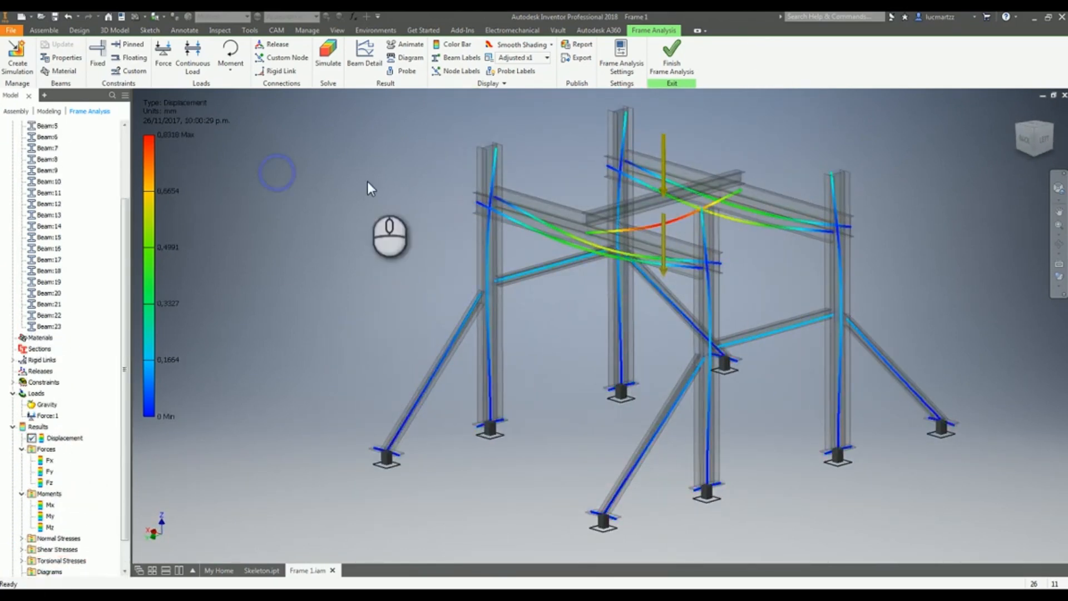
pyautogui.keyDown('shift'); pyautogui.moveTo(399, 181); pyautogui.dragTo(812, 222, button='middle'); pyautogui.keyUp('shift')
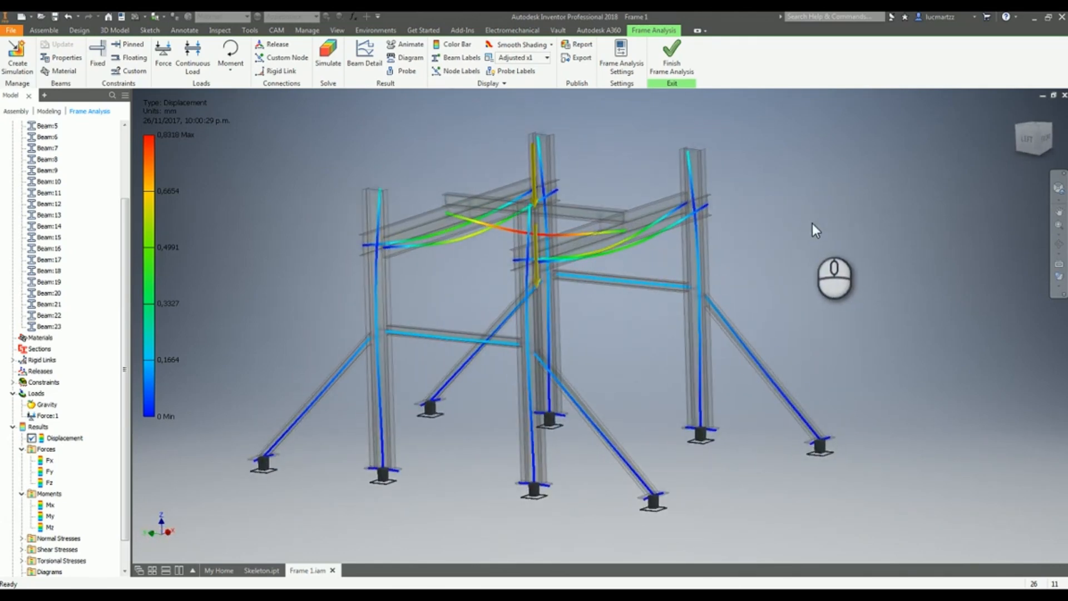
pyautogui.keyDown('shift'); pyautogui.moveTo(644, 143); pyautogui.dragTo(872, 267, button='middle'); pyautogui.keyUp('shift')
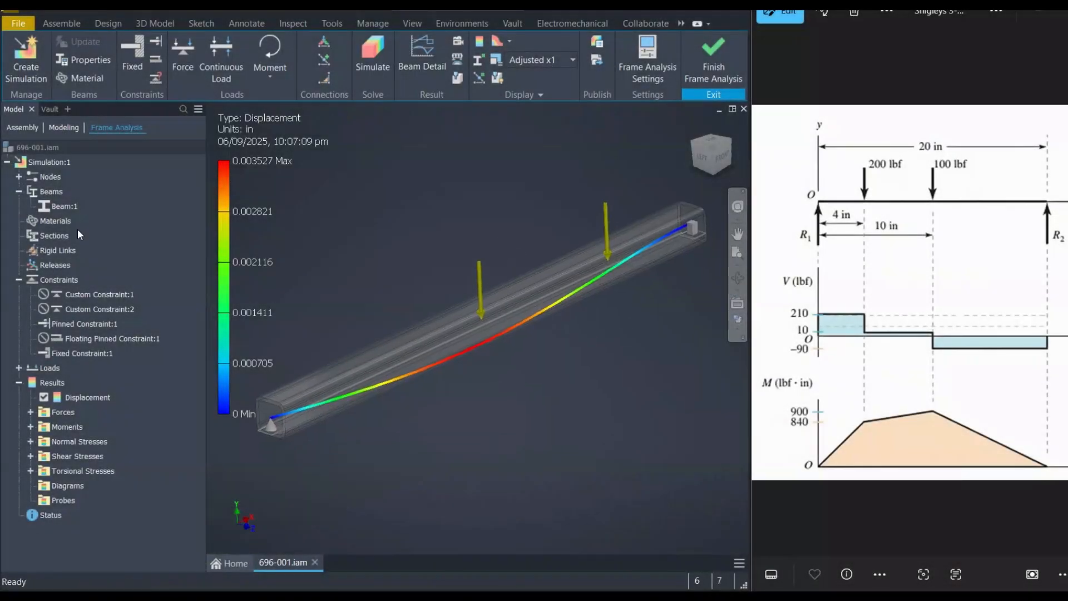
# Expand the beam simulation's loads list and finish the Frame Analysis environment
pyautogui.click(19, 367)
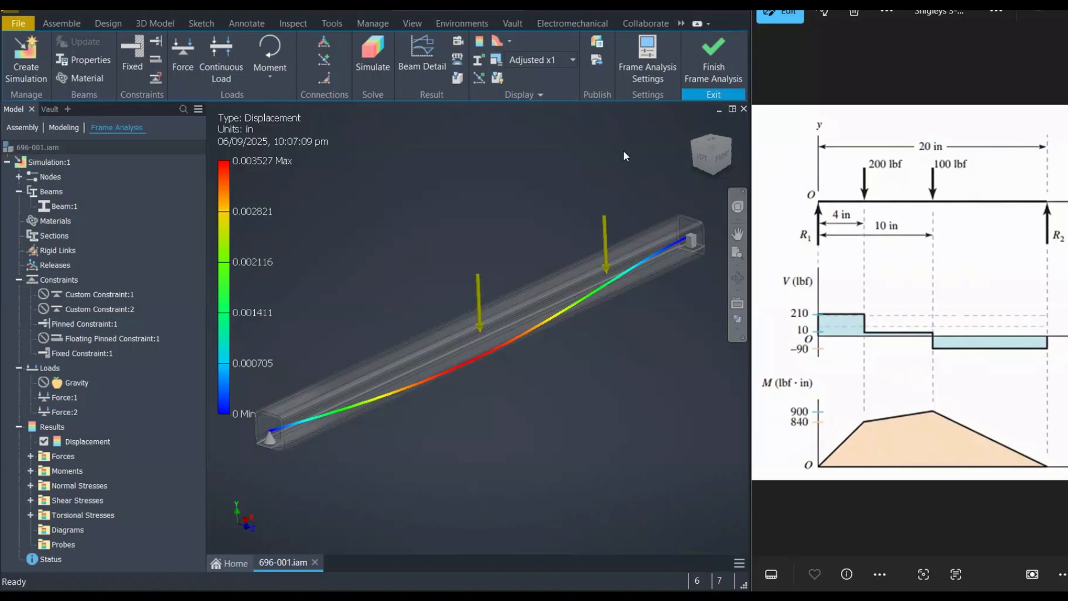
pyautogui.click(705, 53)
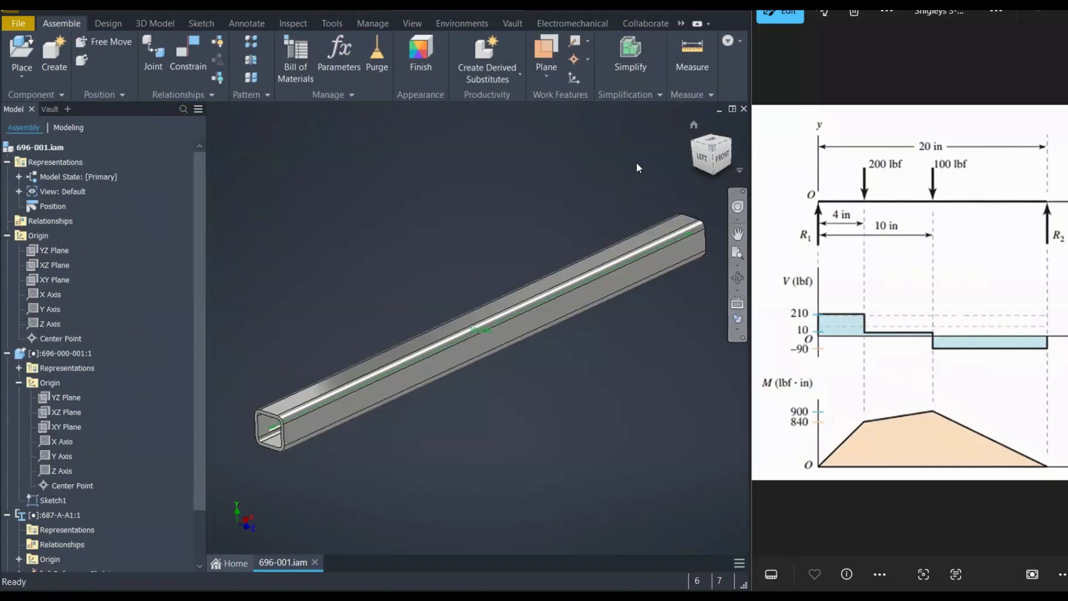
# Create a new assembly from the Standard.iam template
pyautogui.click(28, 23)
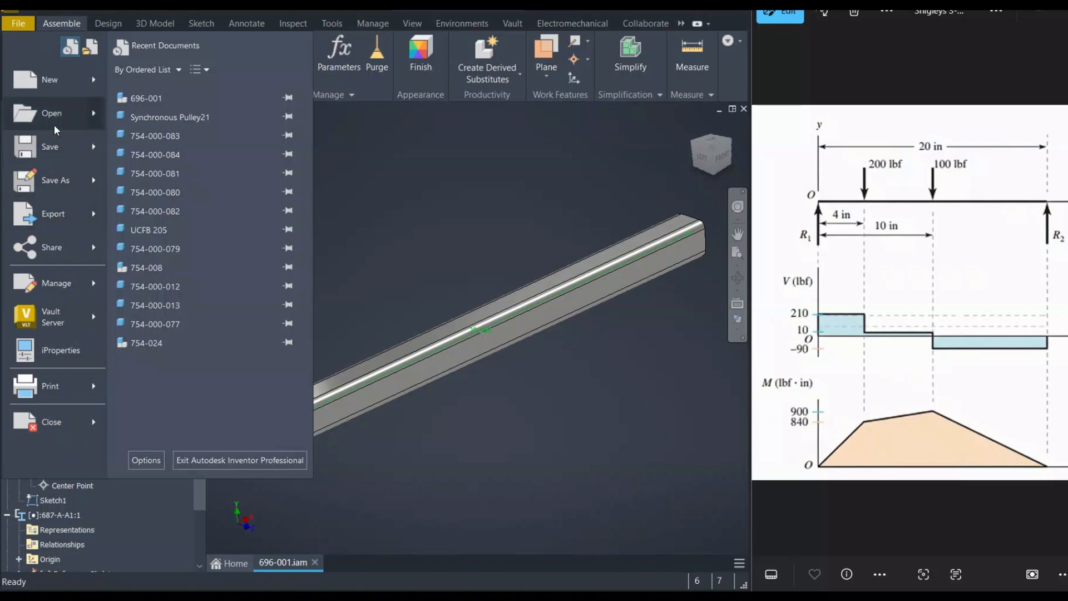
pyautogui.click(55, 78)
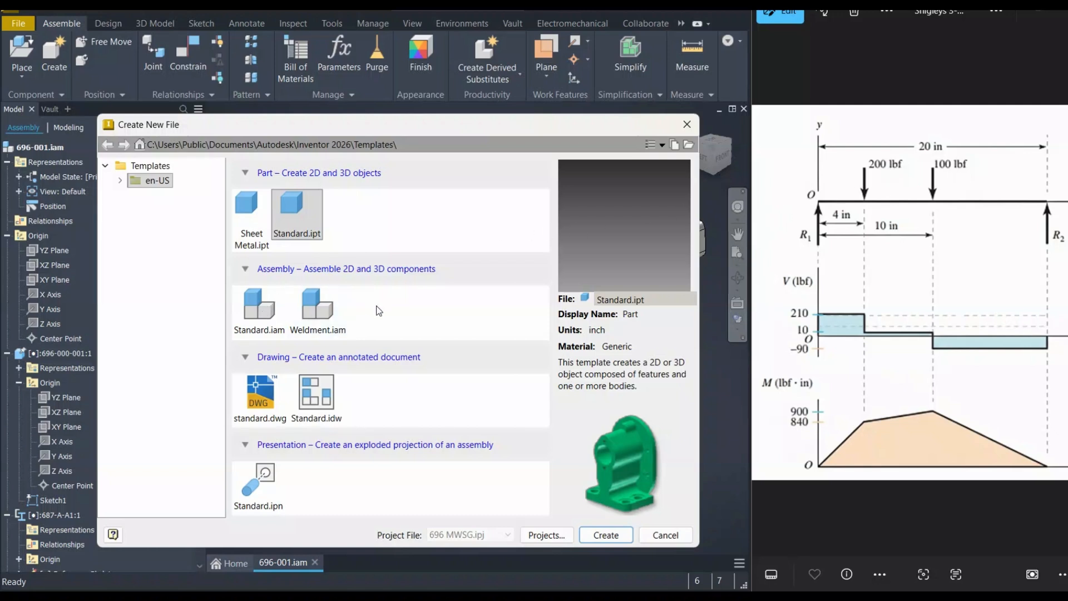
pyautogui.click(250, 312)
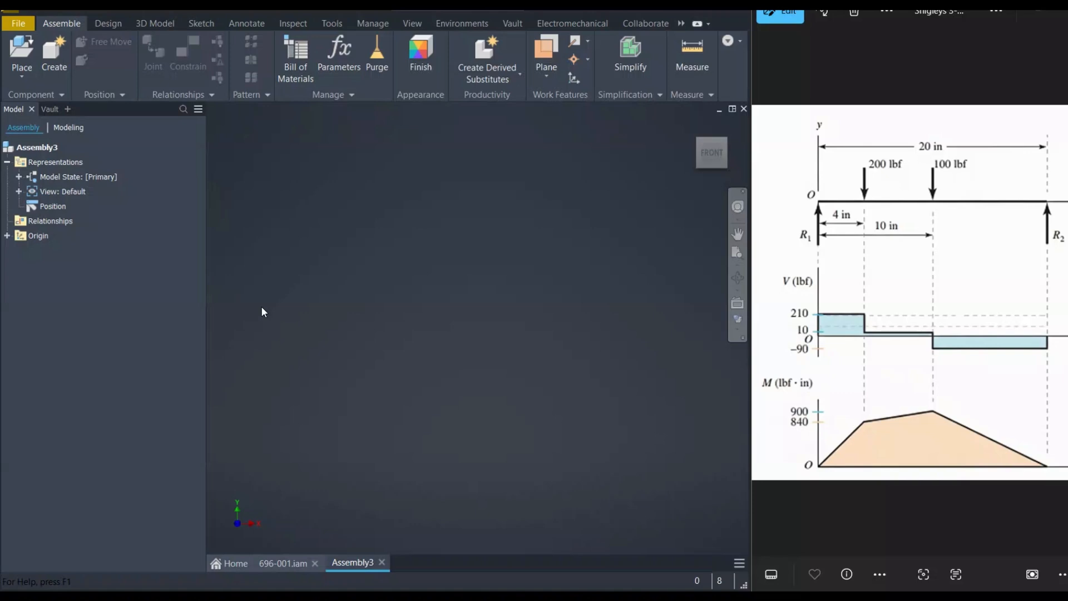
# Place the 696-000-001 skeleton part into the assembly, grounded at the origin
pyautogui.click(22, 53)
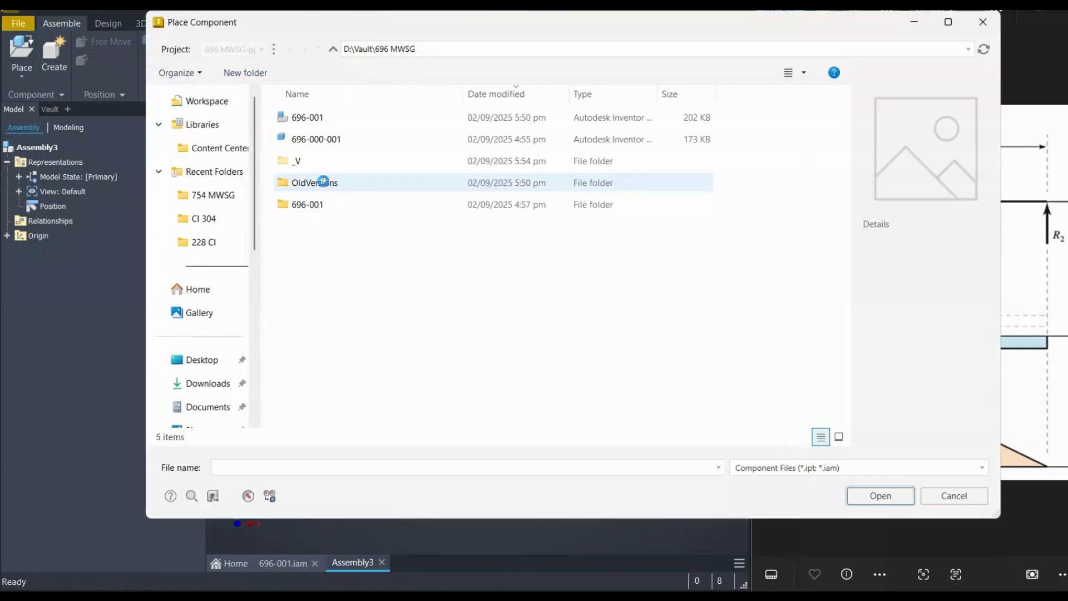
pyautogui.doubleClick(317, 138)
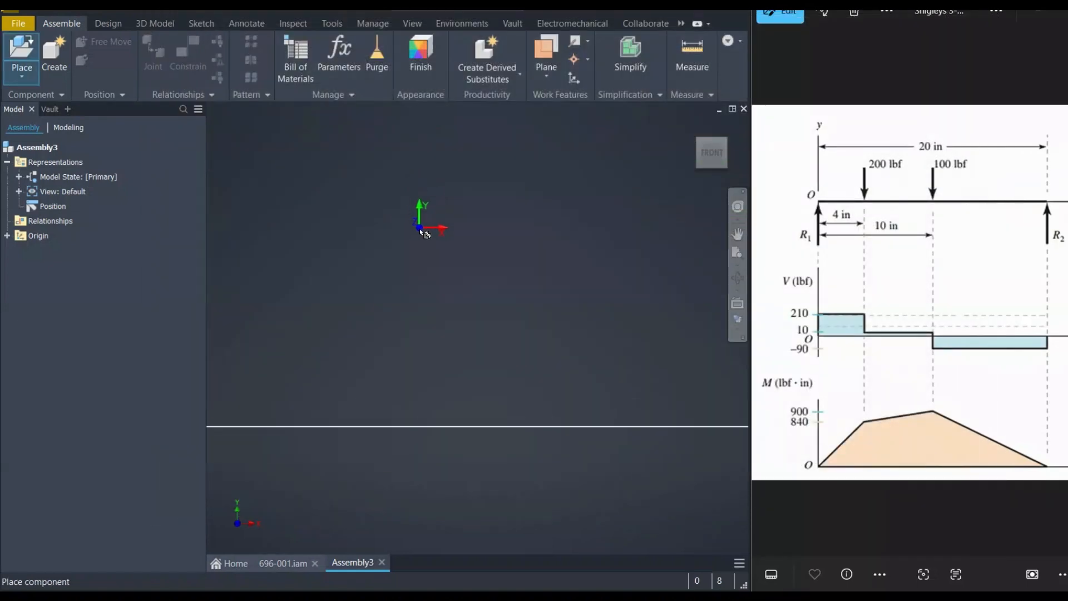
pyautogui.scroll(-15, 433, 277)
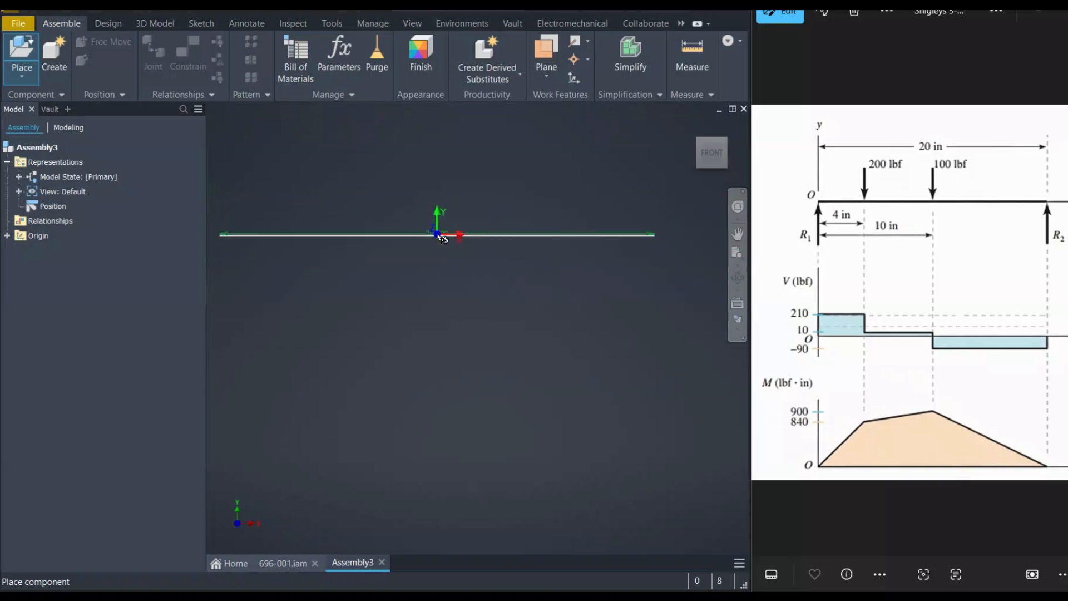
pyautogui.rightClick(427, 221)
pyautogui.click(476, 243)
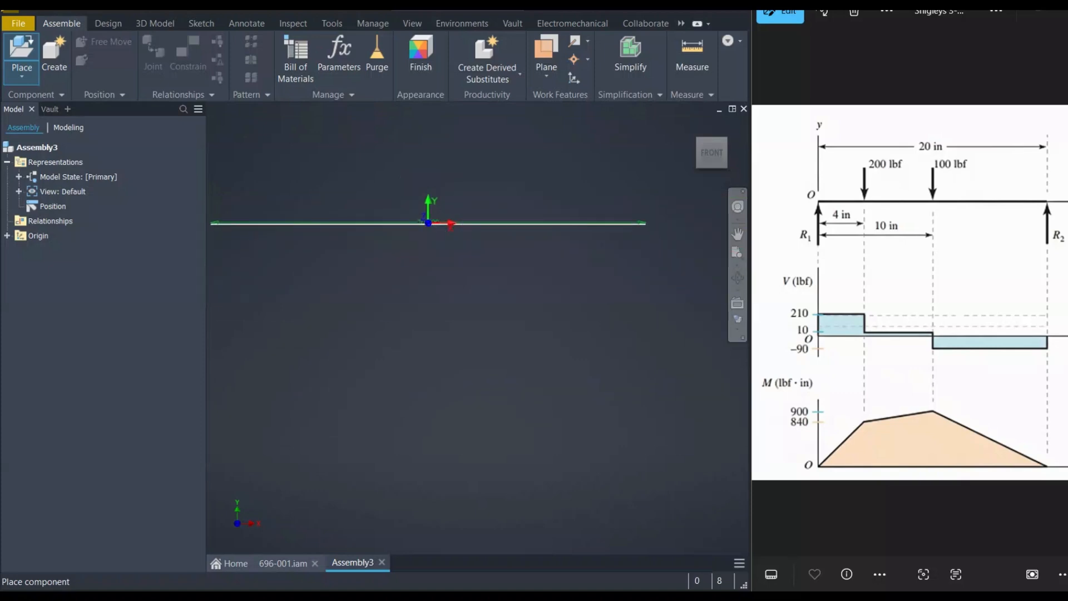
pyautogui.scroll(-5, 450, 272)
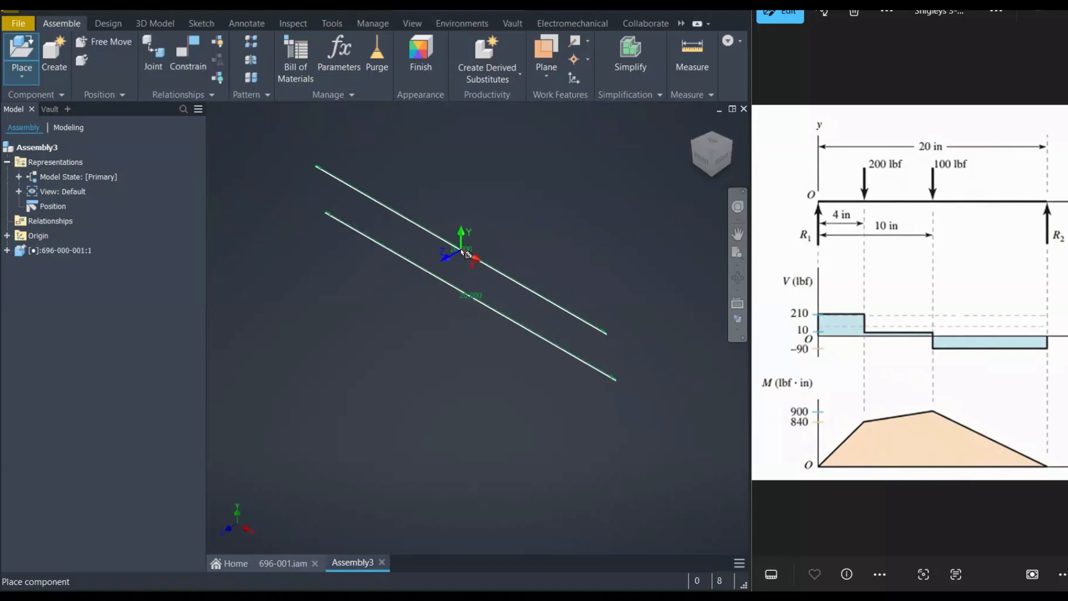
pyautogui.rightClick(462, 226)
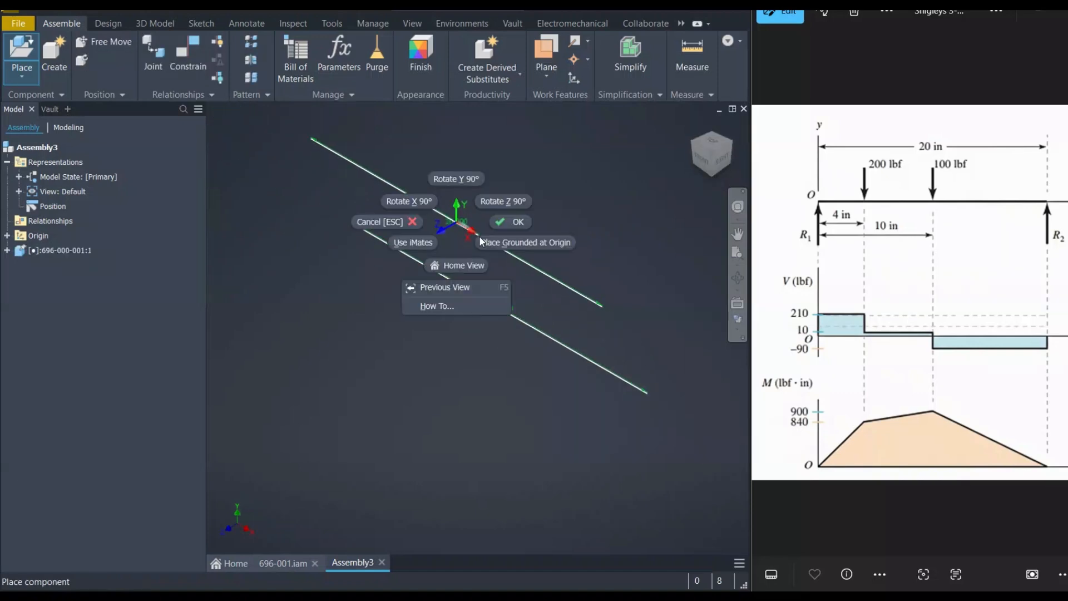
pyautogui.click(516, 224)
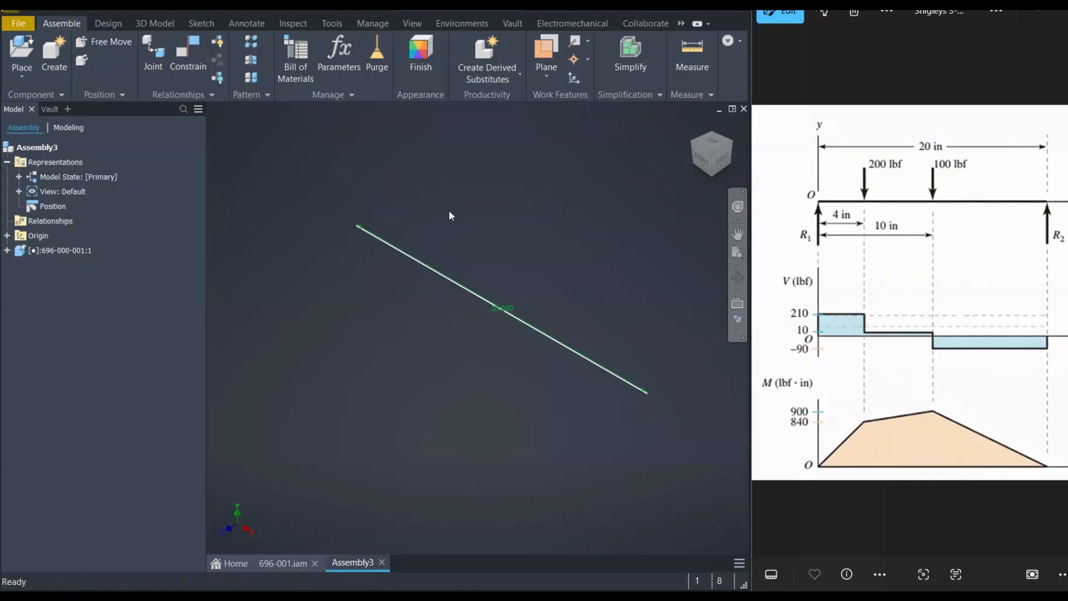
# Save the new assembly as 696-002
pyautogui.click(63, 251)
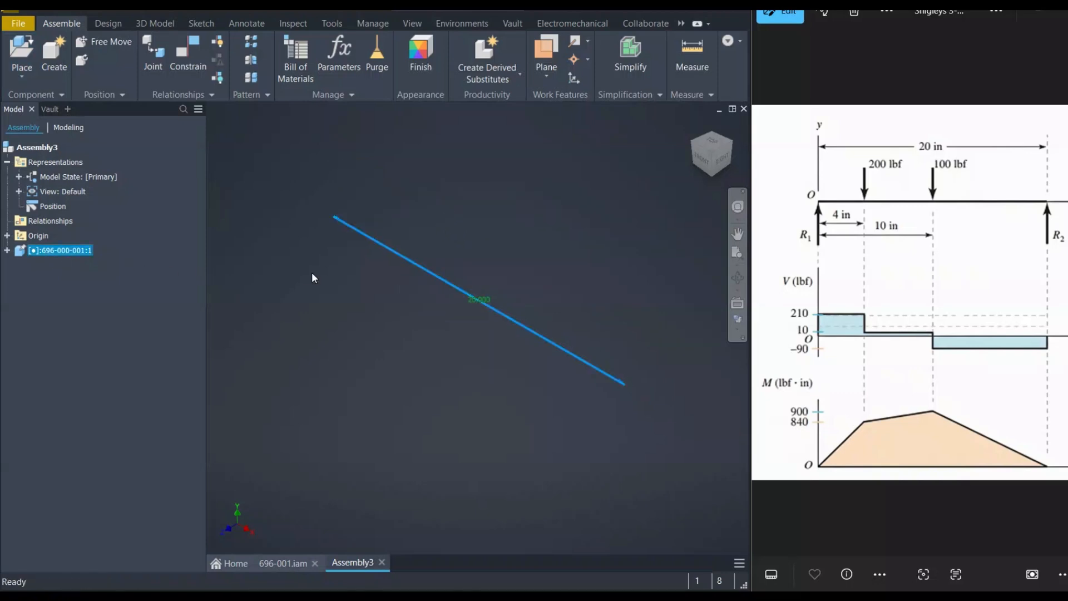
pyautogui.click(311, 272)
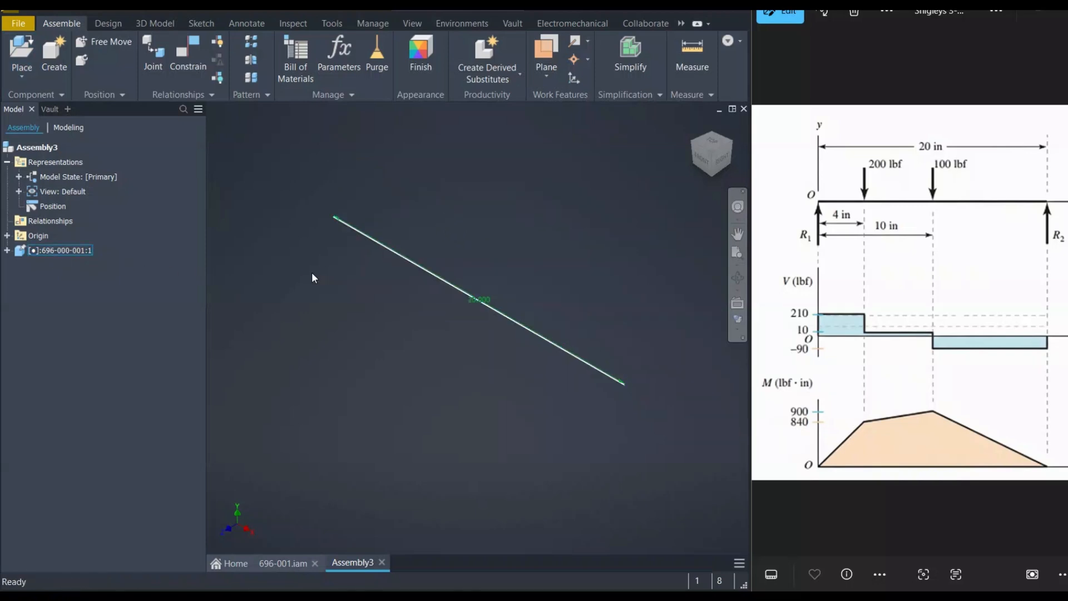
pyautogui.hotkey('ctrl', 's')
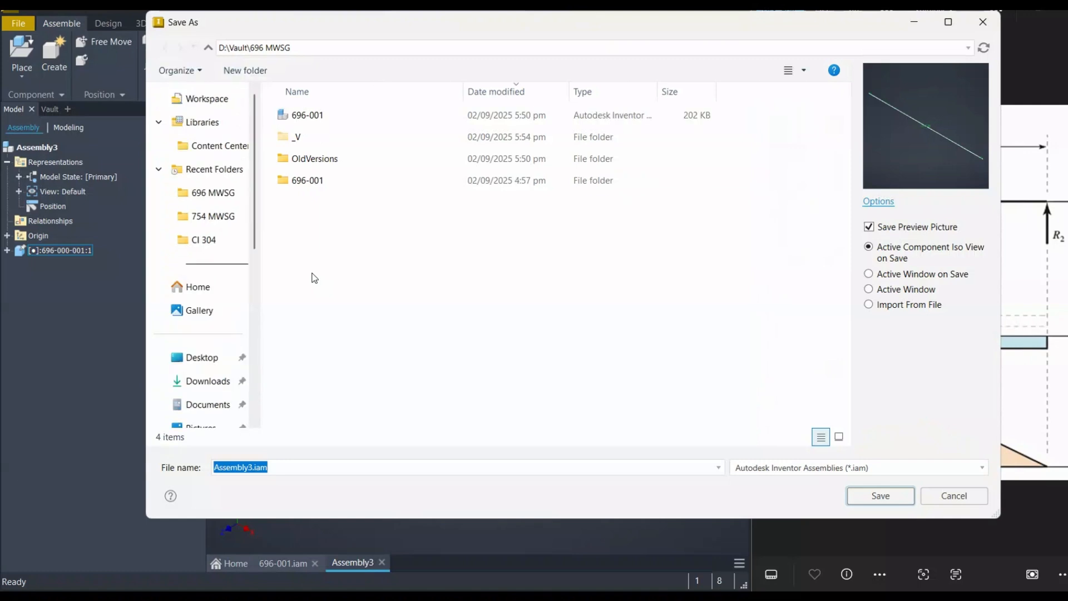
pyautogui.write('69')
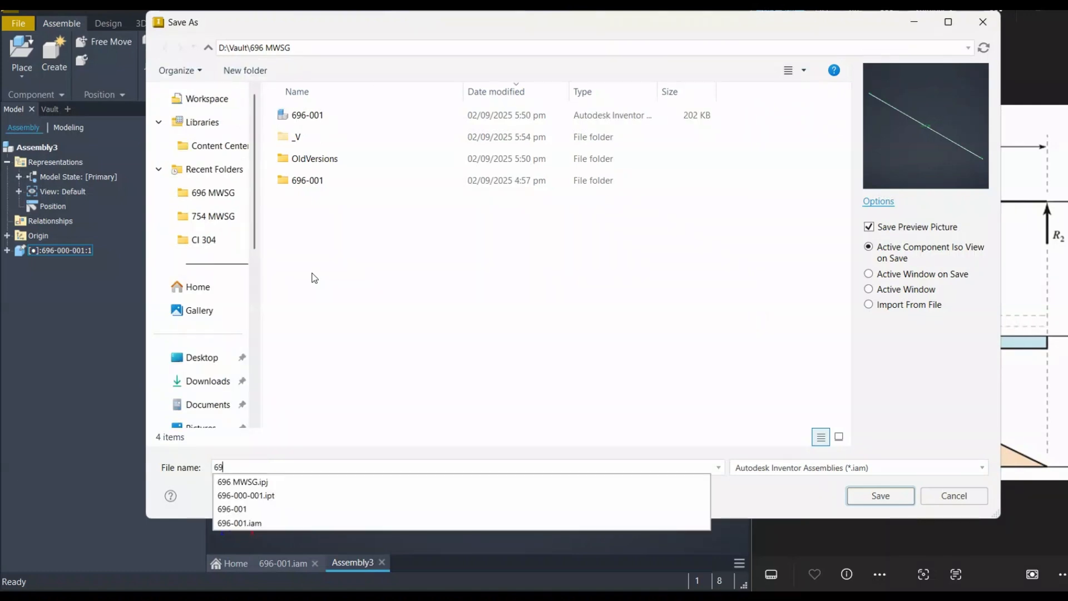
pyautogui.write('6-02')
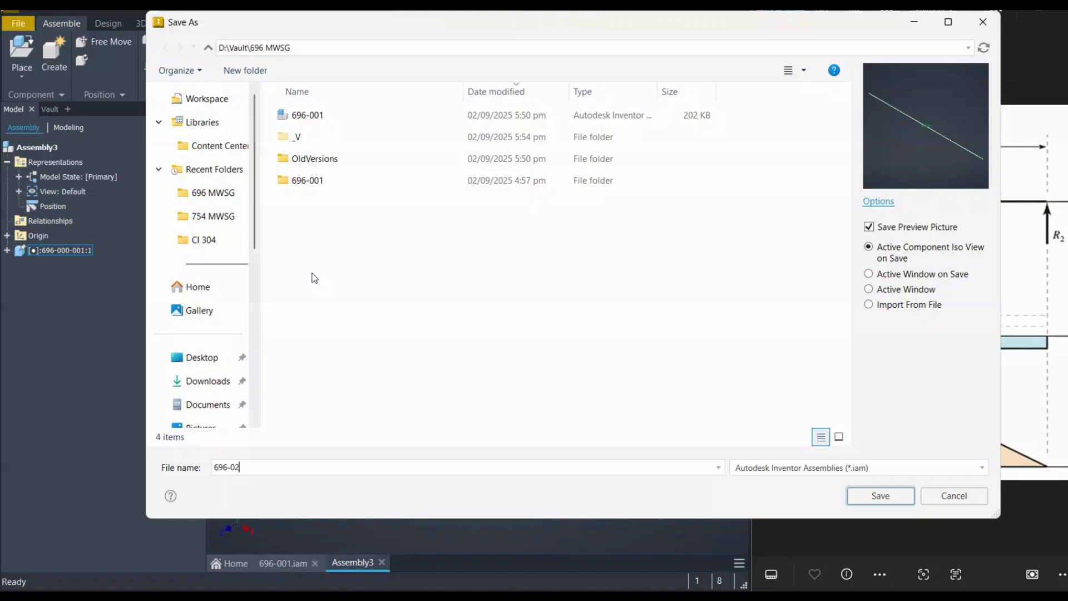
pyautogui.press('BackSpace')
pyautogui.write('02')
pyautogui.press('Return')
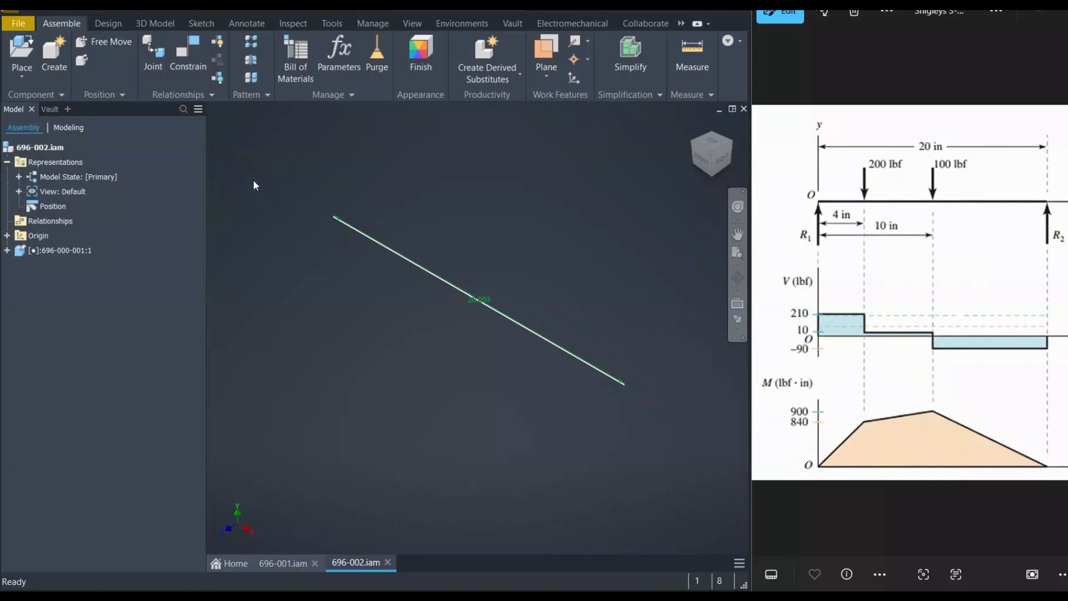
# Insert an ANSI AISC HSS square 1 1/4x1 1/4x1/8 mild steel frame member along the skeleton line
pyautogui.click(112, 24)
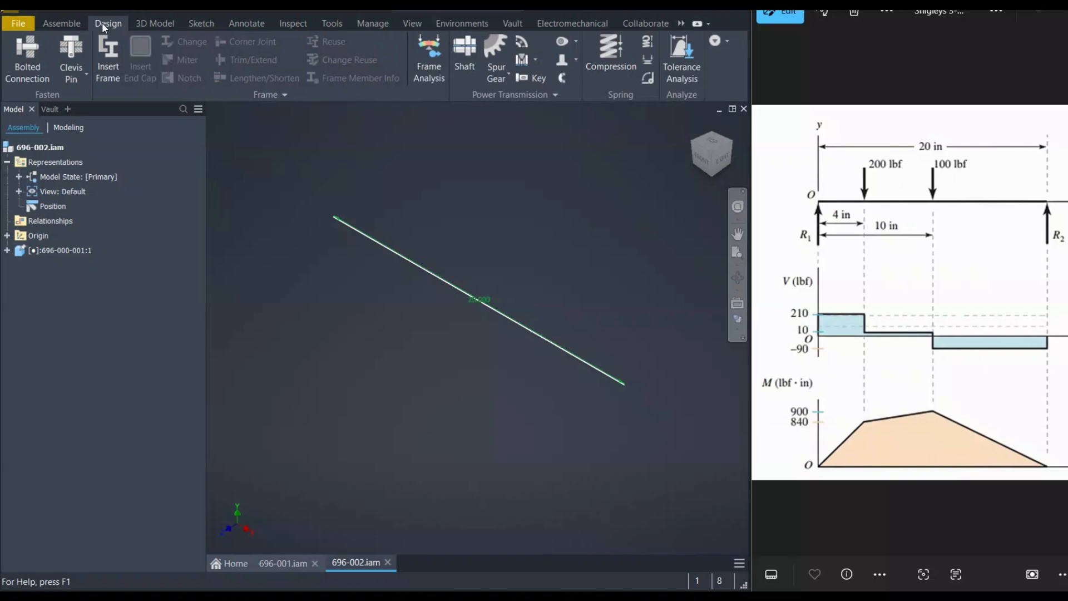
pyautogui.click(109, 62)
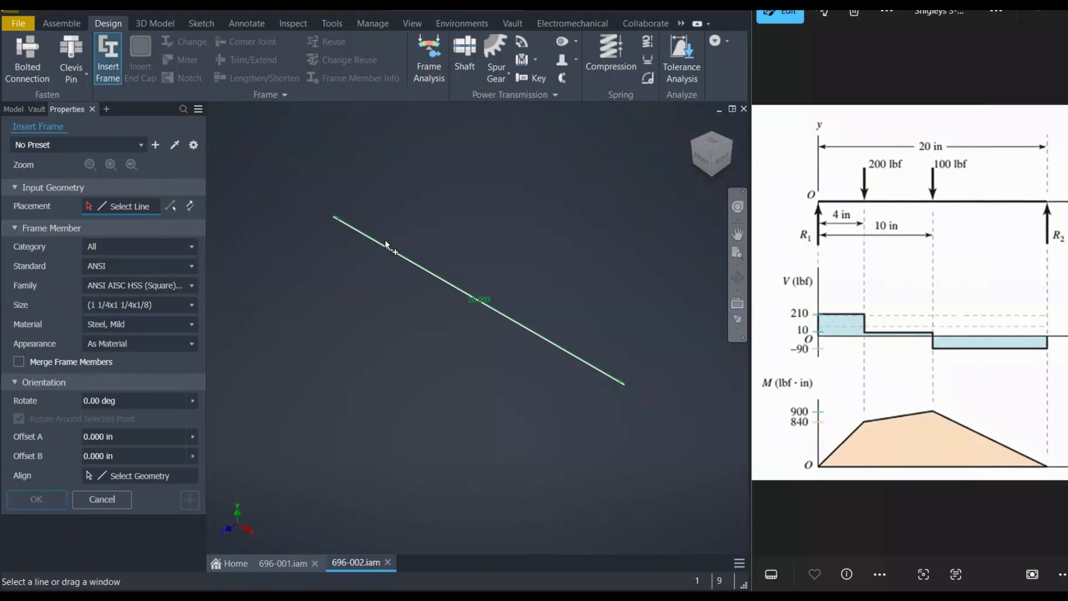
pyautogui.click(372, 239)
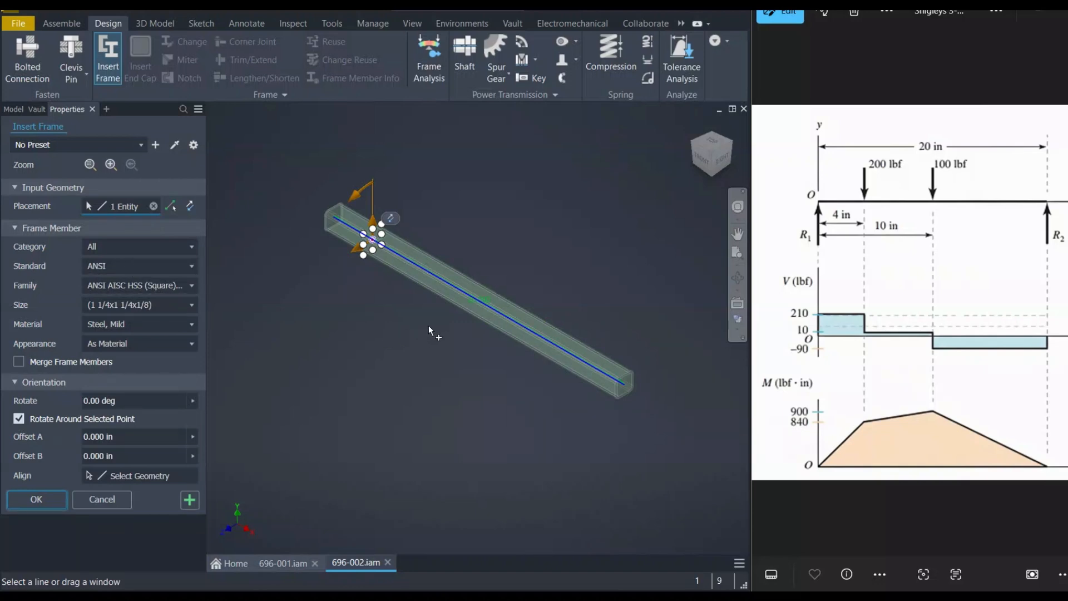
pyautogui.moveTo(355, 314); pyautogui.dragTo(385, 323, button='middle')
pyautogui.rightClick(385, 322)
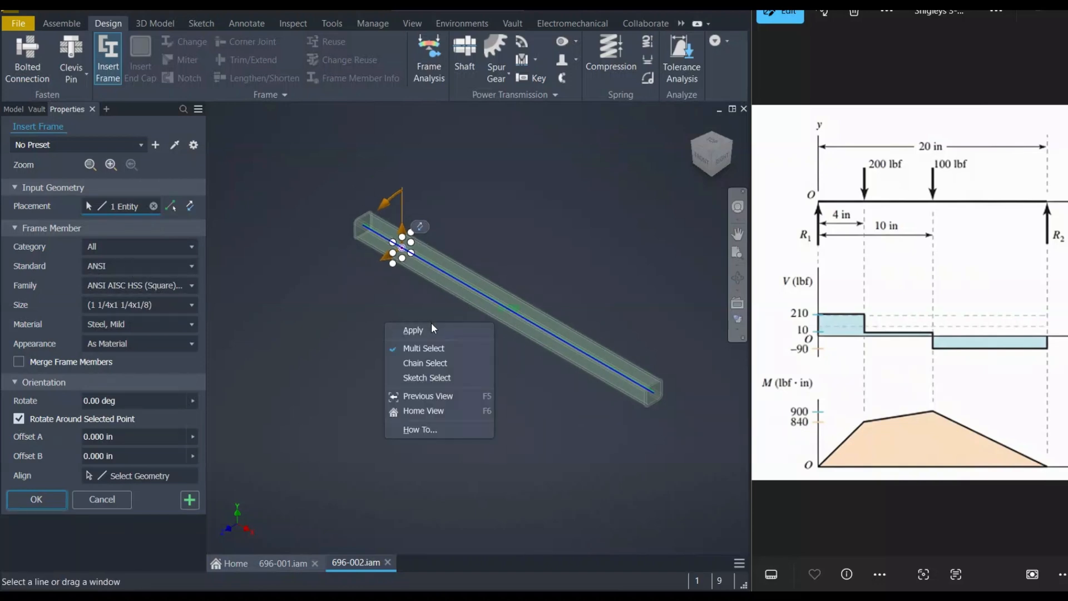
pyautogui.click(422, 333)
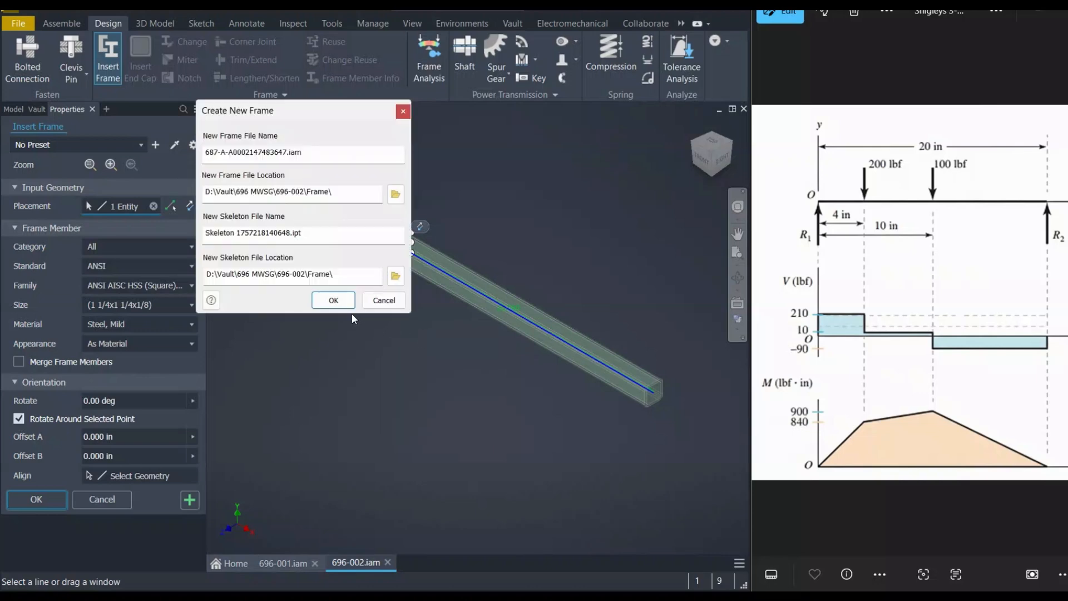
pyautogui.click(332, 300)
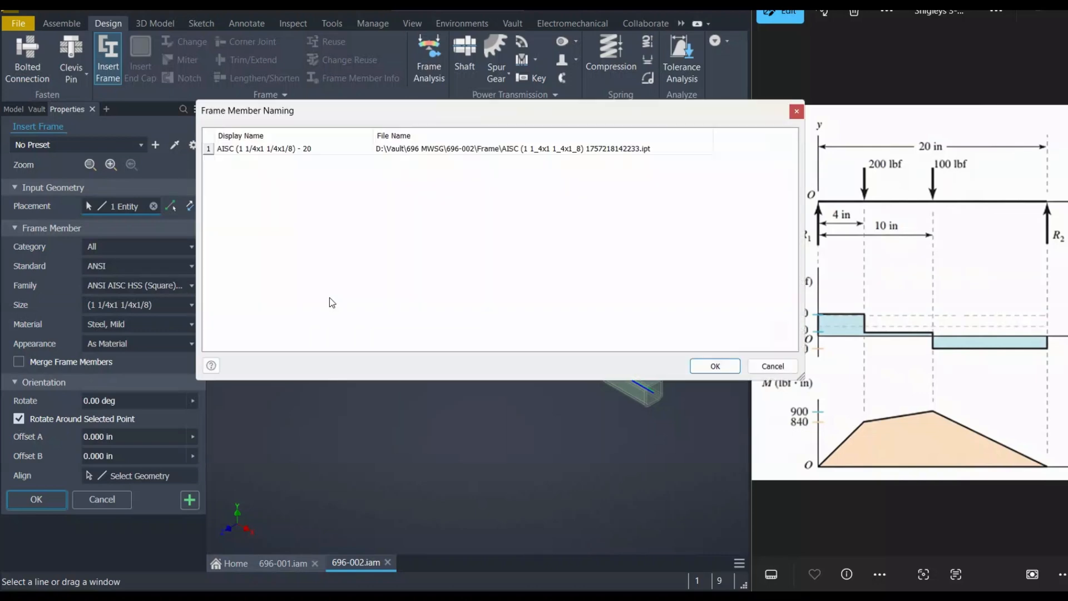
pyautogui.click(712, 367)
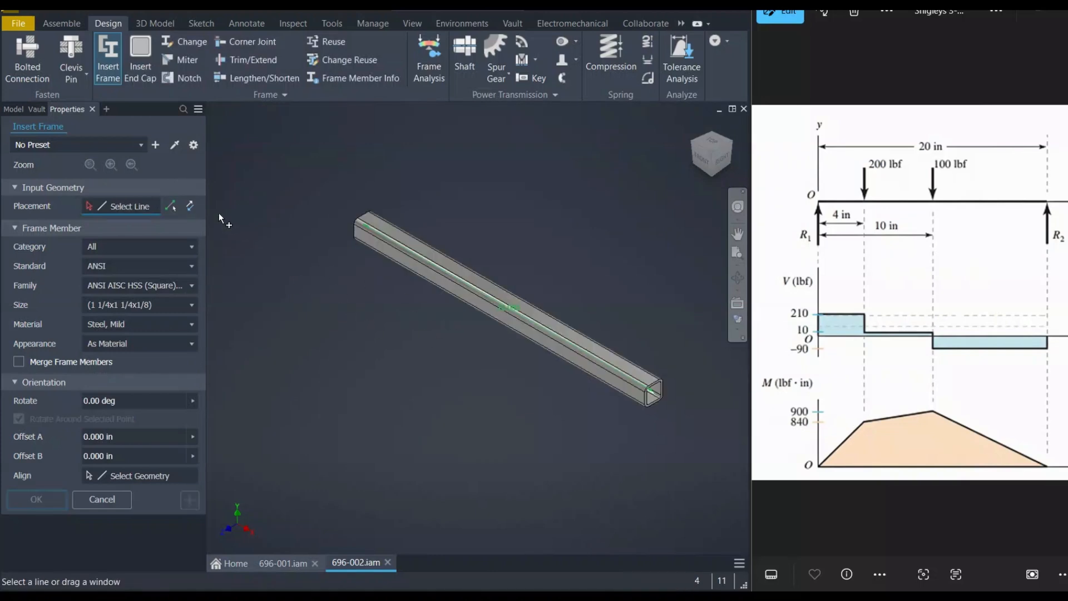
pyautogui.click(102, 497)
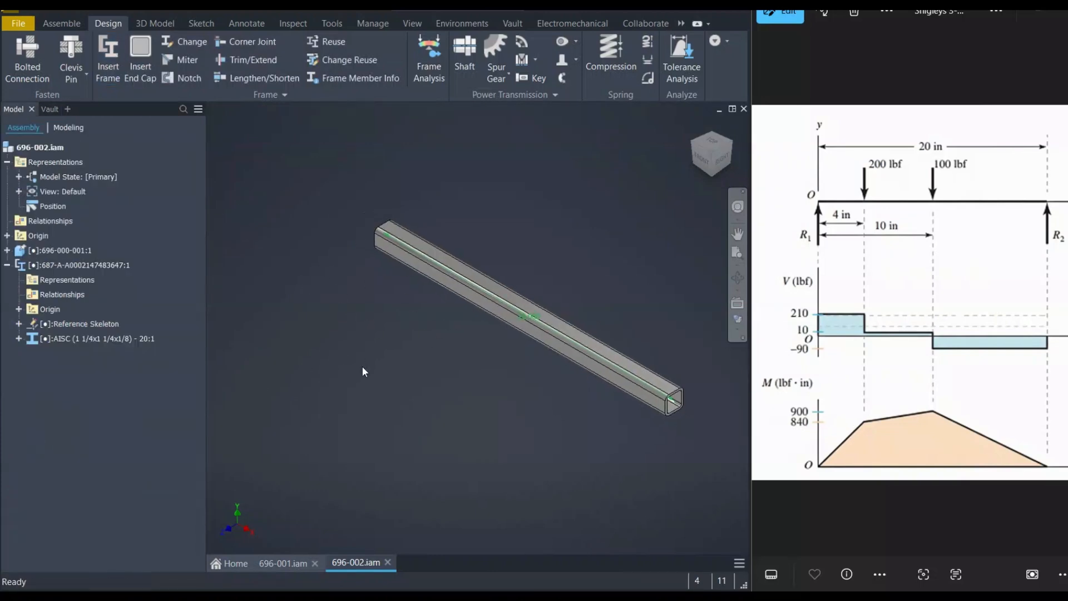
# Orbit and zoom around the inserted square tube frame member to inspect it
pyautogui.moveTo(432, 337); pyautogui.dragTo(423, 338, button='middle')
pyautogui.scroll(4, 537, 339)
pyautogui.scroll(-3, 555, 298)
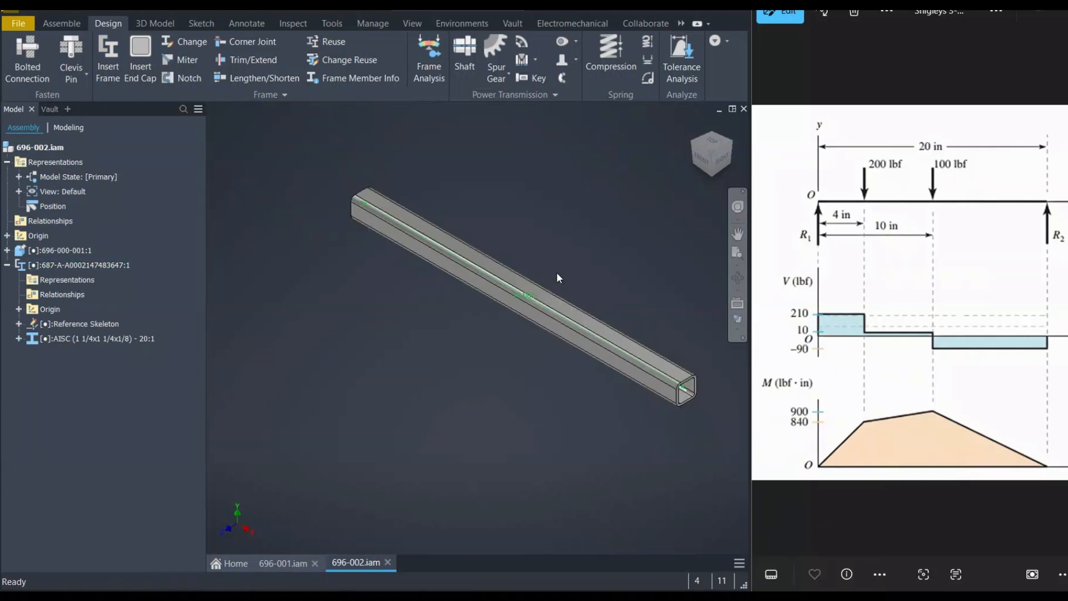
pyautogui.moveTo(556, 272); pyautogui.dragTo(506, 285, button='middle')
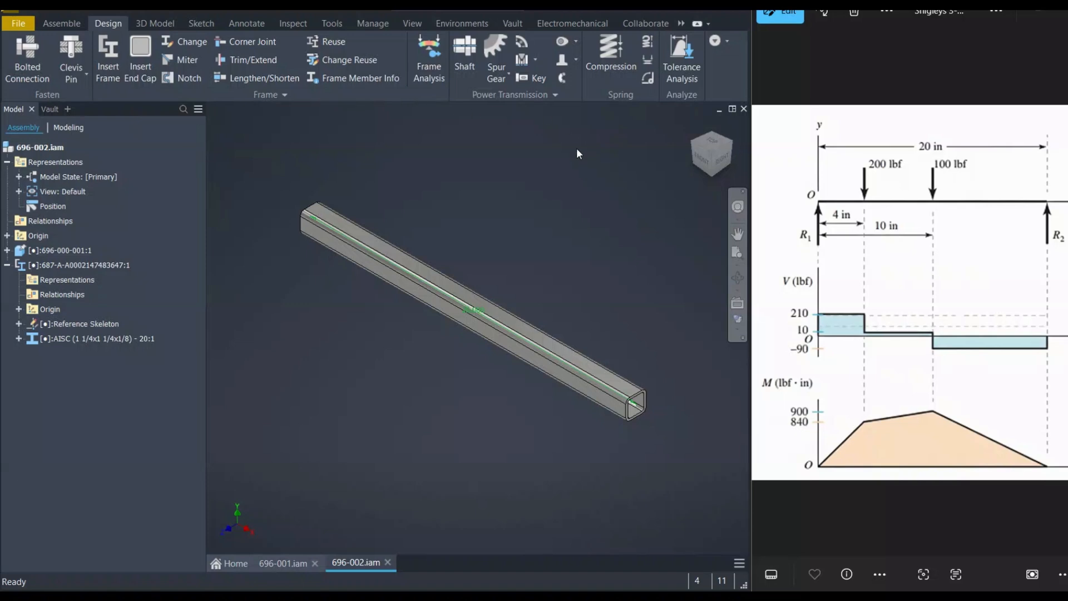
pyautogui.moveTo(508, 258); pyautogui.dragTo(535, 259, button='middle')
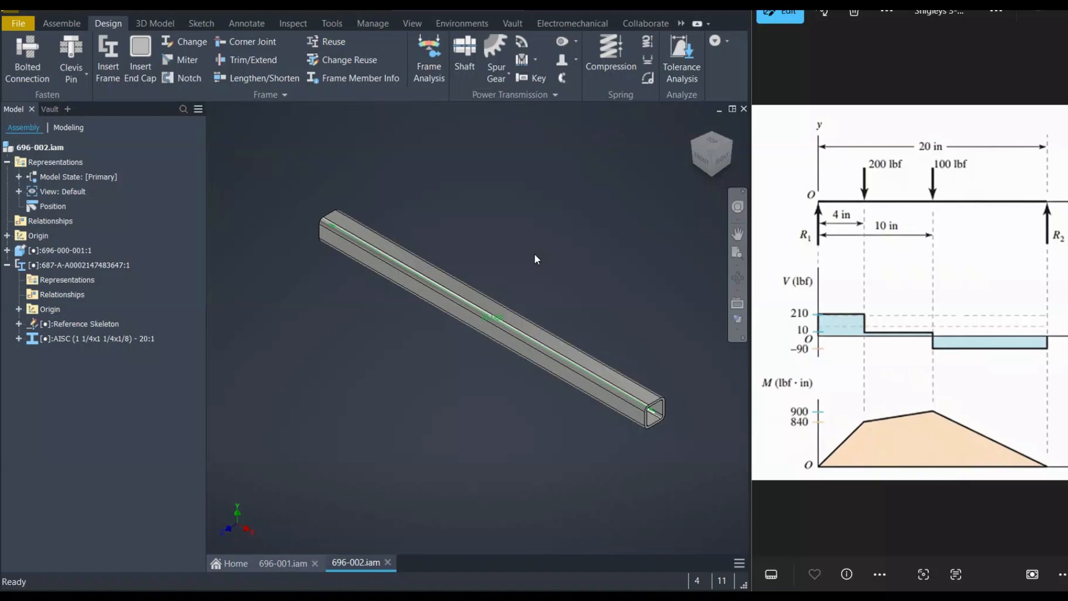
pyautogui.moveTo(535, 267); pyautogui.dragTo(519, 264, button='middle')
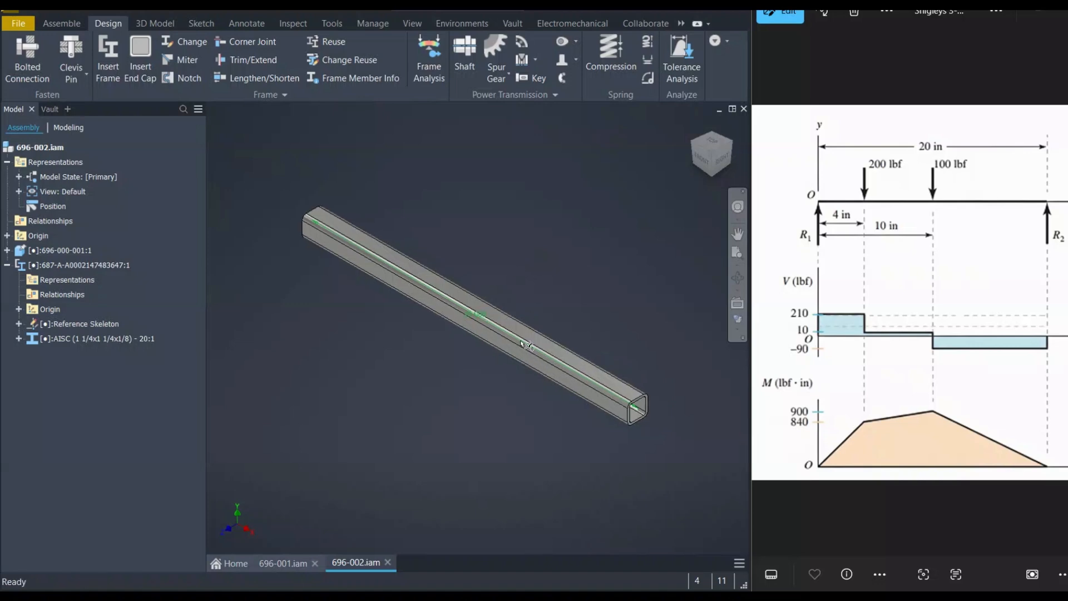
pyautogui.keyDown('shift'); pyautogui.moveTo(593, 313); pyautogui.dragTo(519, 333, button='middle'); pyautogui.keyUp('shift')
pyautogui.scroll(5, 527, 326)
pyautogui.scroll(-4, 527, 327)
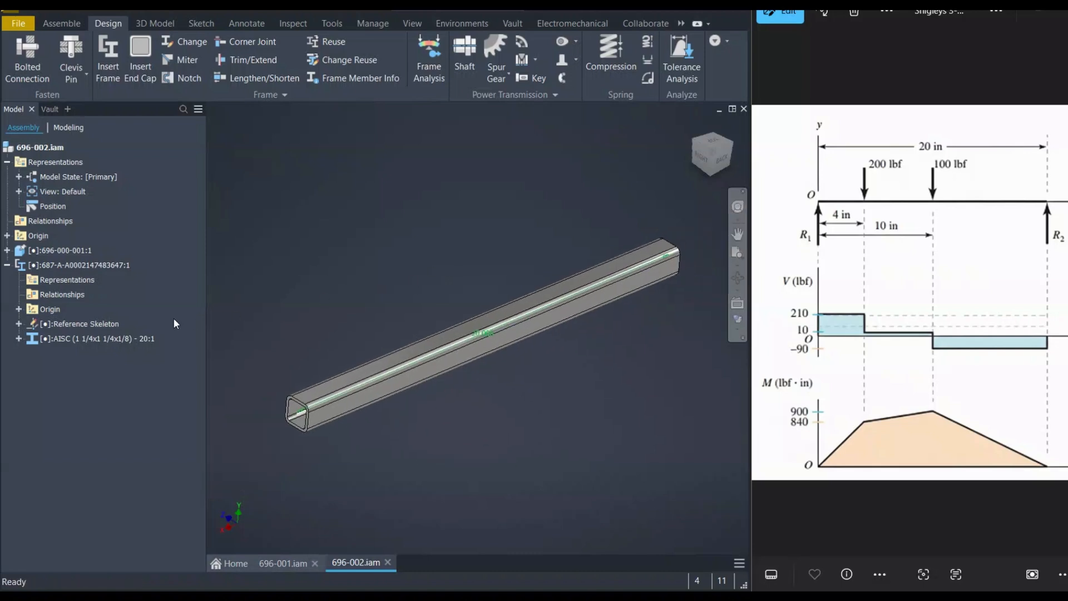
# Enter the Frame Analysis environment and create a new simulation for the beam
pyautogui.click(96, 340)
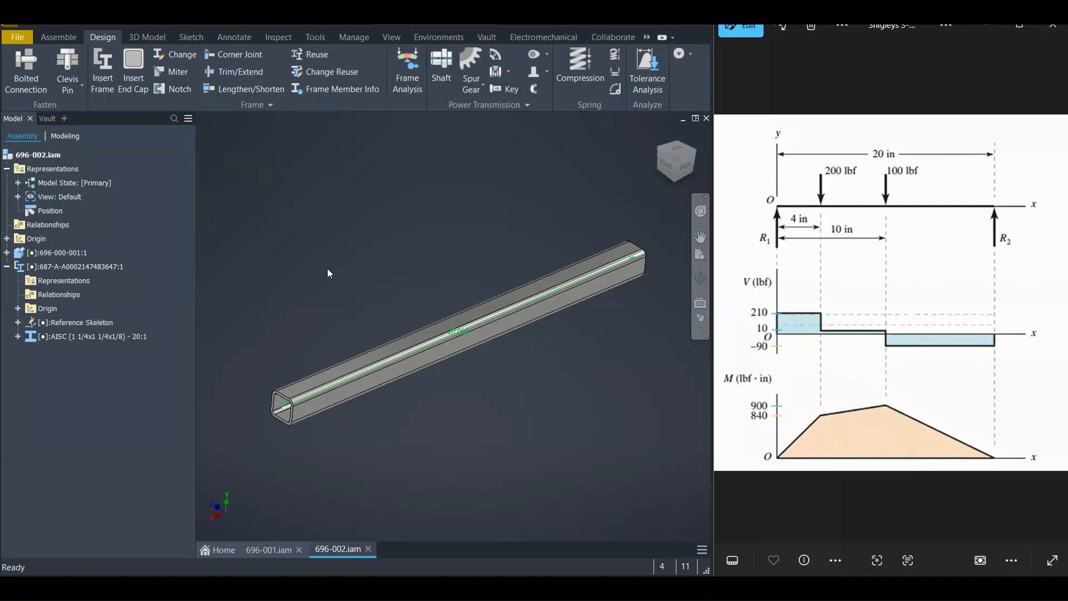
pyautogui.click(408, 78)
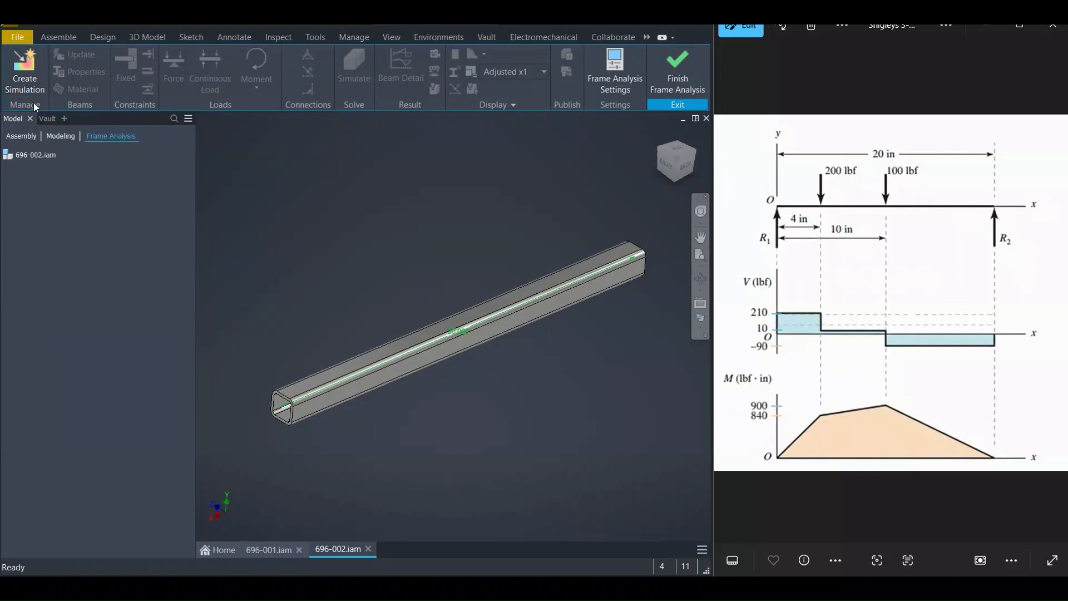
pyautogui.click(25, 67)
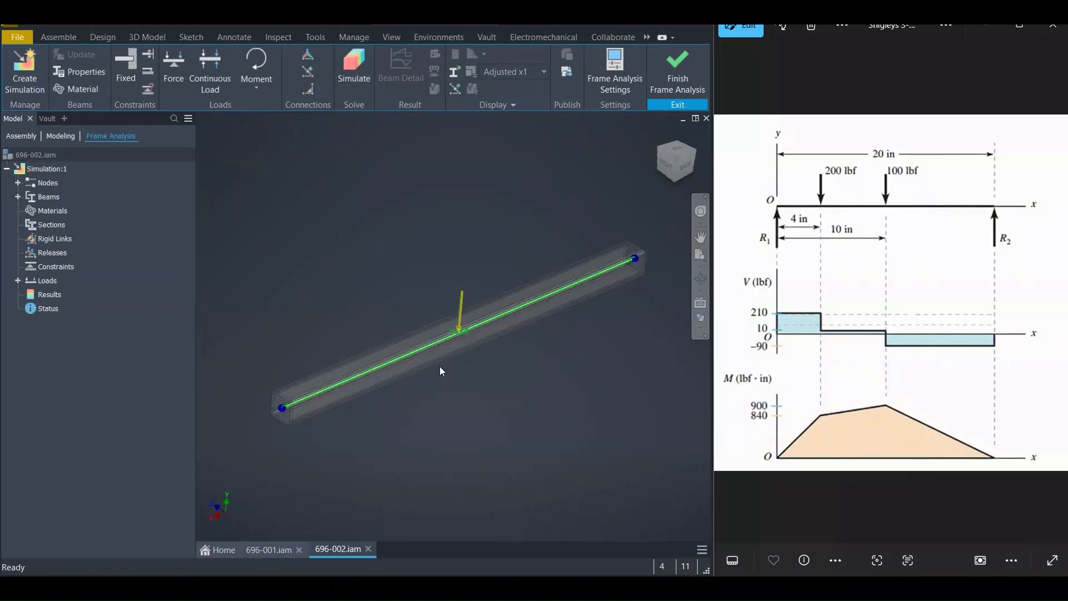
# Zoom, orbit and pan along the beam to examine its end nodes and default load
pyautogui.moveTo(342, 279)
pyautogui.keyDown('shift'); pyautogui.mouseDown(button='middle')
pyautogui.moveTo(324, 248)
pyautogui.moveTo(354, 288)
pyautogui.mouseUp(button='middle'); pyautogui.keyUp('shift')
pyautogui.scroll(3, 341, 354)
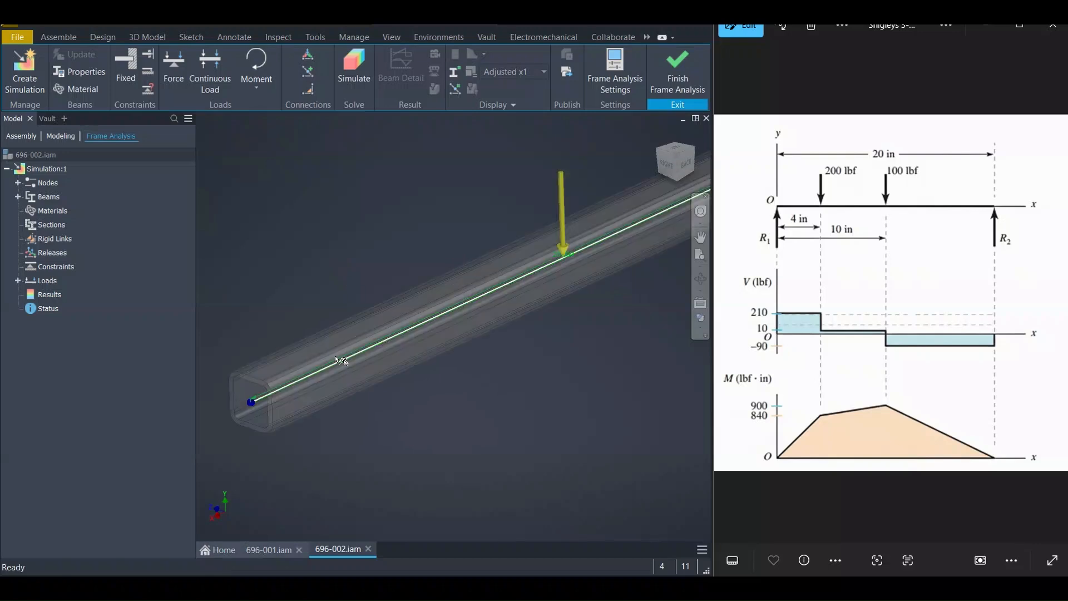
pyautogui.moveTo(280, 399); pyautogui.dragTo(331, 360, button='middle')
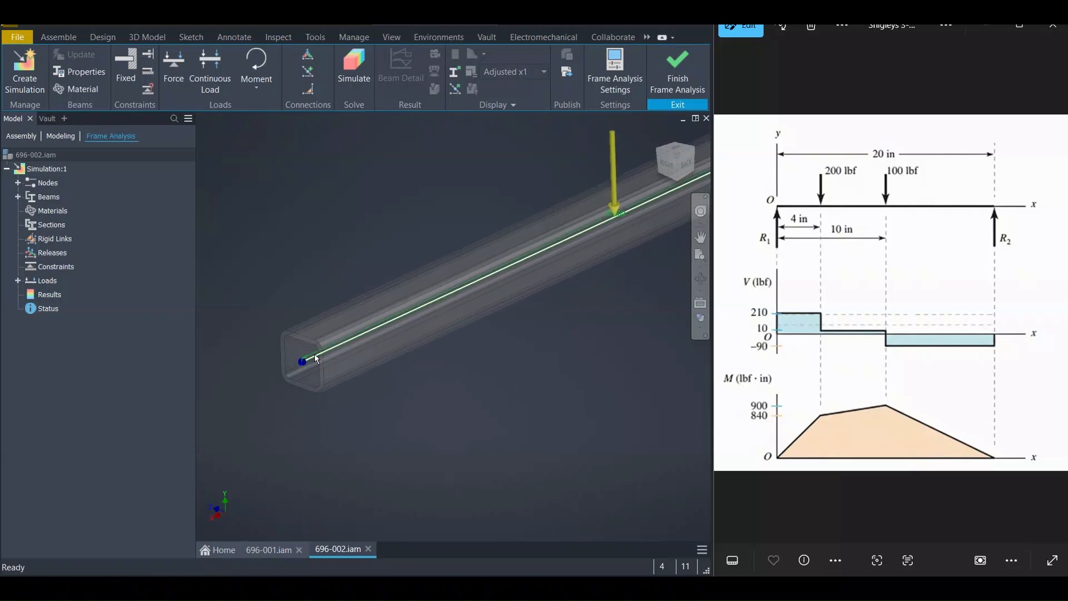
pyautogui.scroll(5, 315, 356)
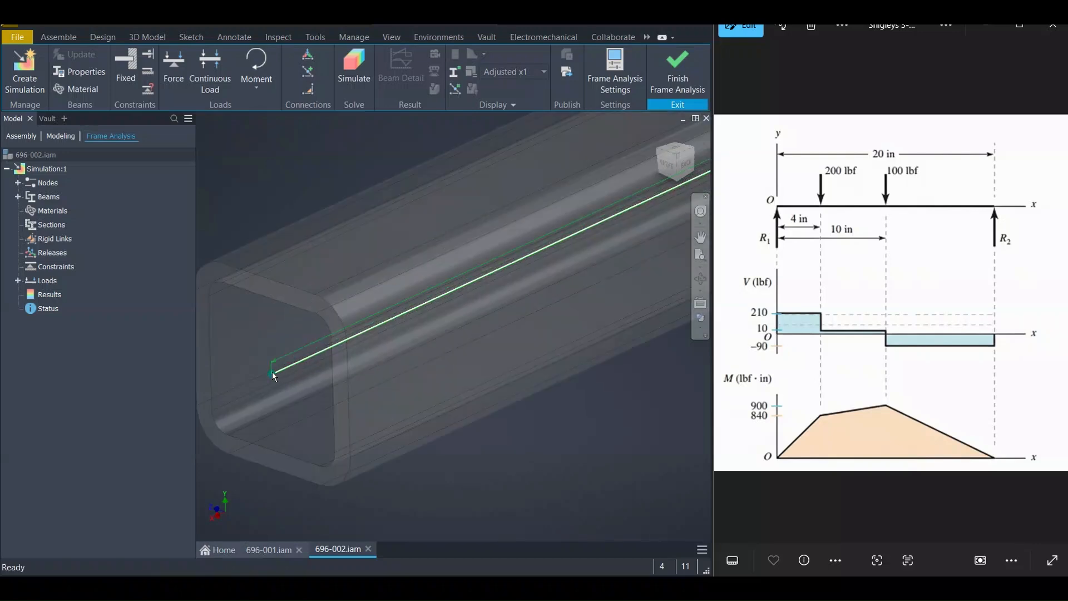
pyautogui.scroll(-6, 272, 372)
pyautogui.scroll(5, 480, 262)
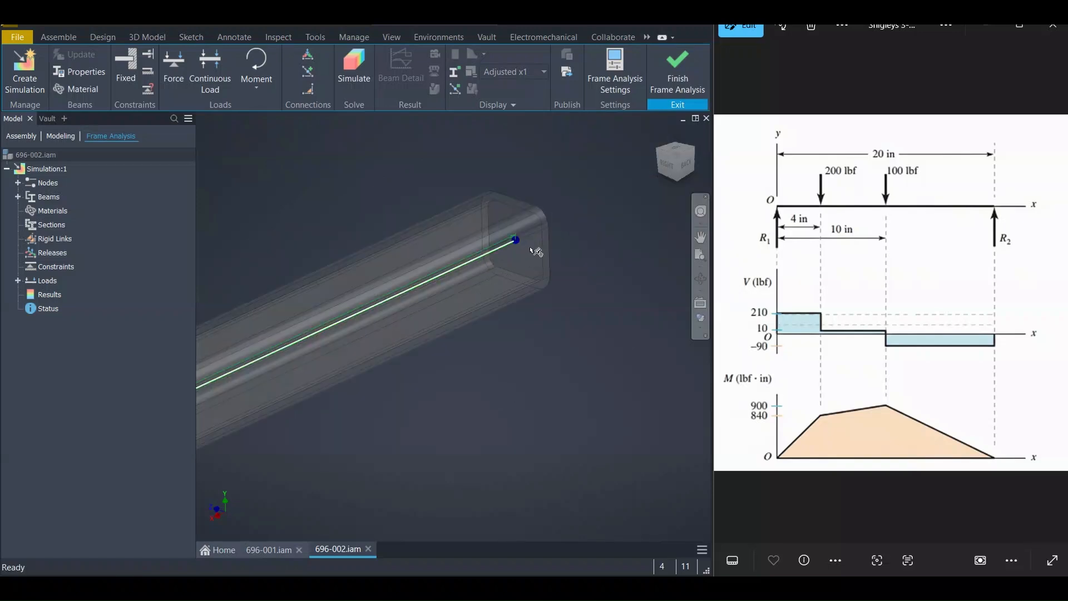
pyautogui.scroll(-5, 518, 244)
pyautogui.moveTo(470, 298); pyautogui.dragTo(592, 253, button='middle')
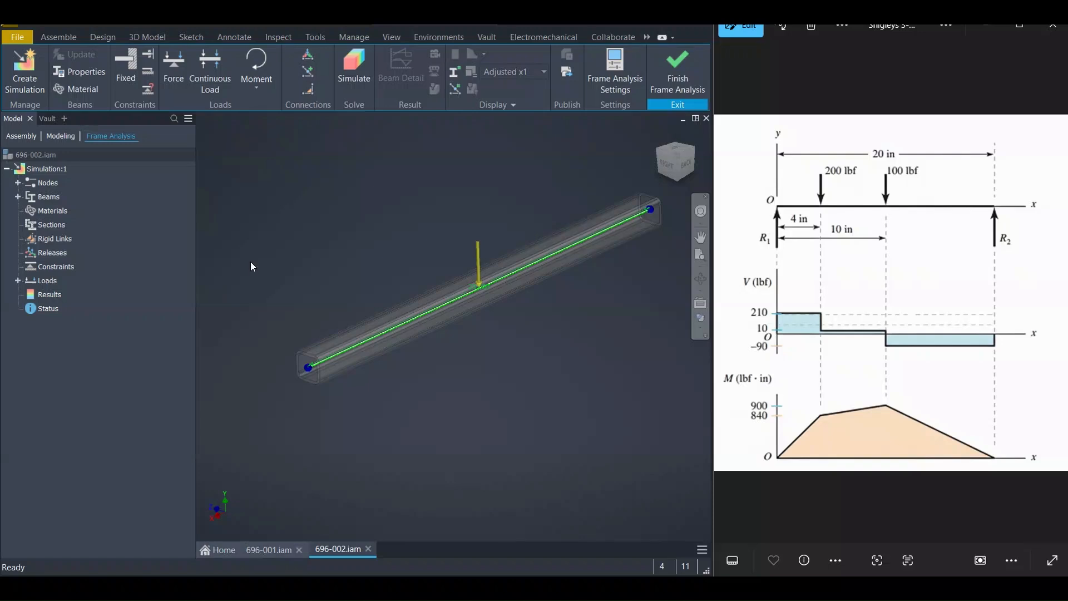
pyautogui.moveTo(339, 223); pyautogui.dragTo(310, 234, button='middle')
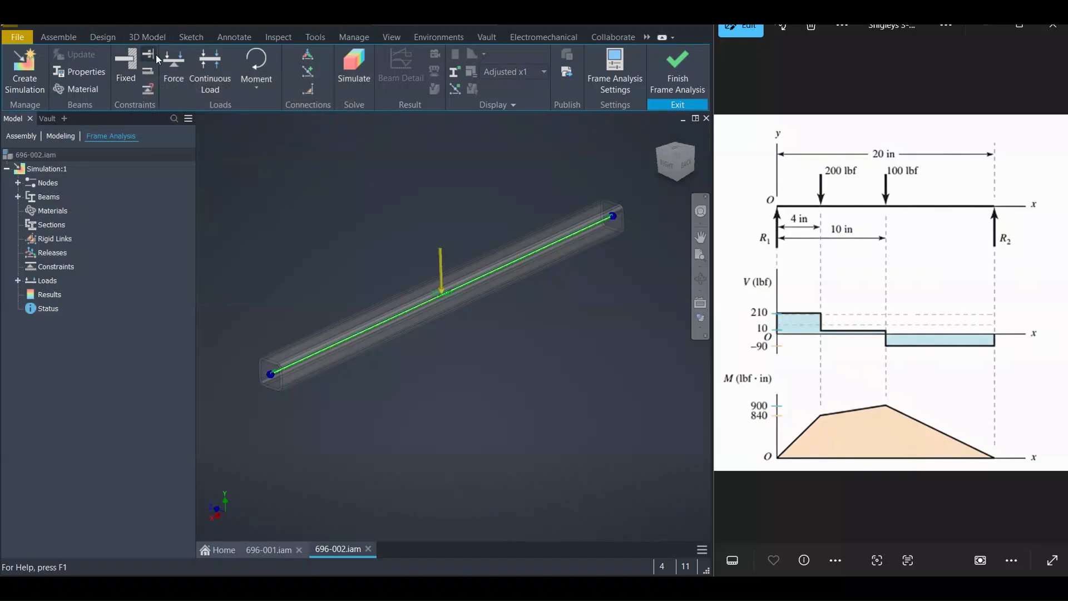
# Add a force on the beam at a 4 in offset from its start node
pyautogui.click(175, 78)
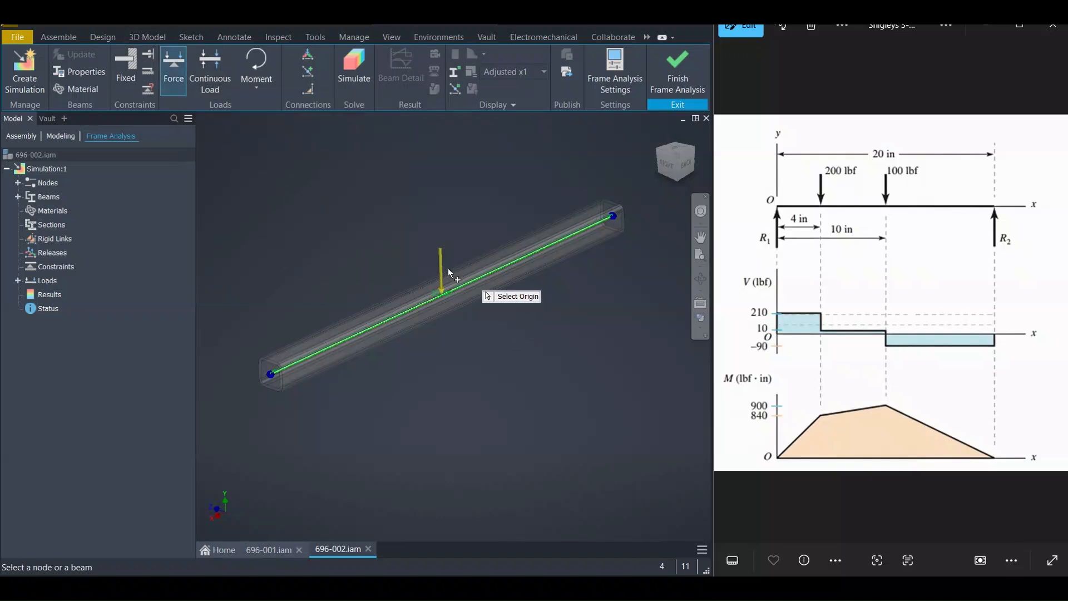
pyautogui.scroll(3, 448, 268)
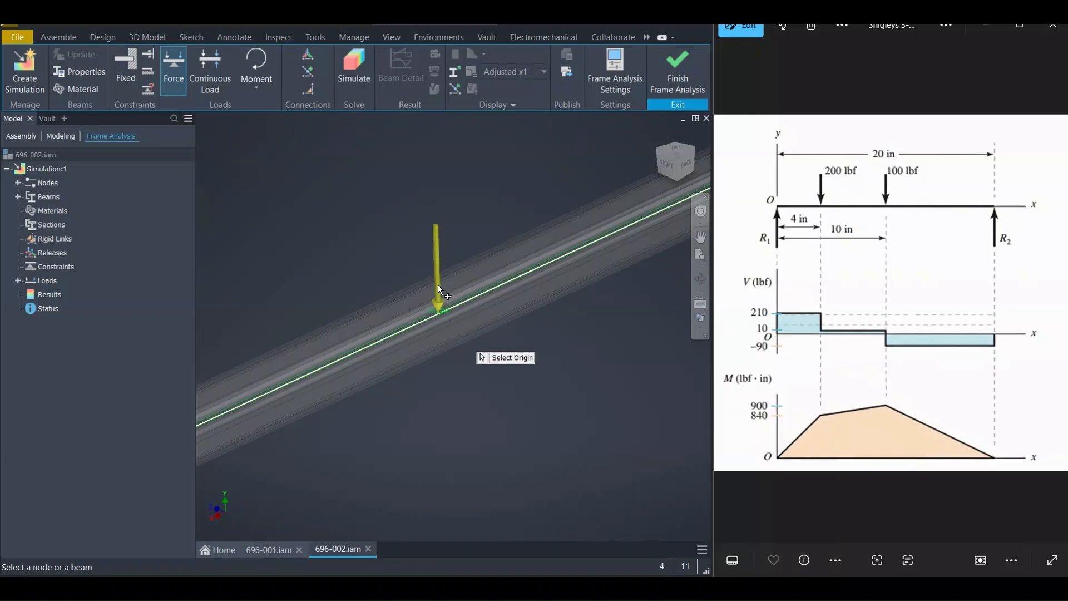
pyautogui.scroll(-3, 439, 296)
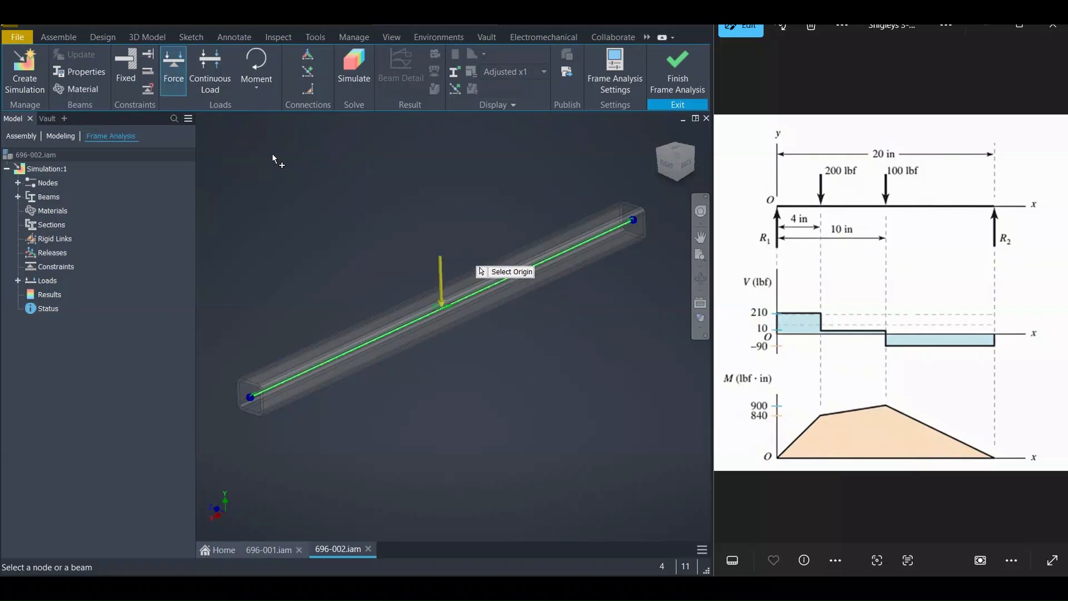
pyautogui.click(532, 266)
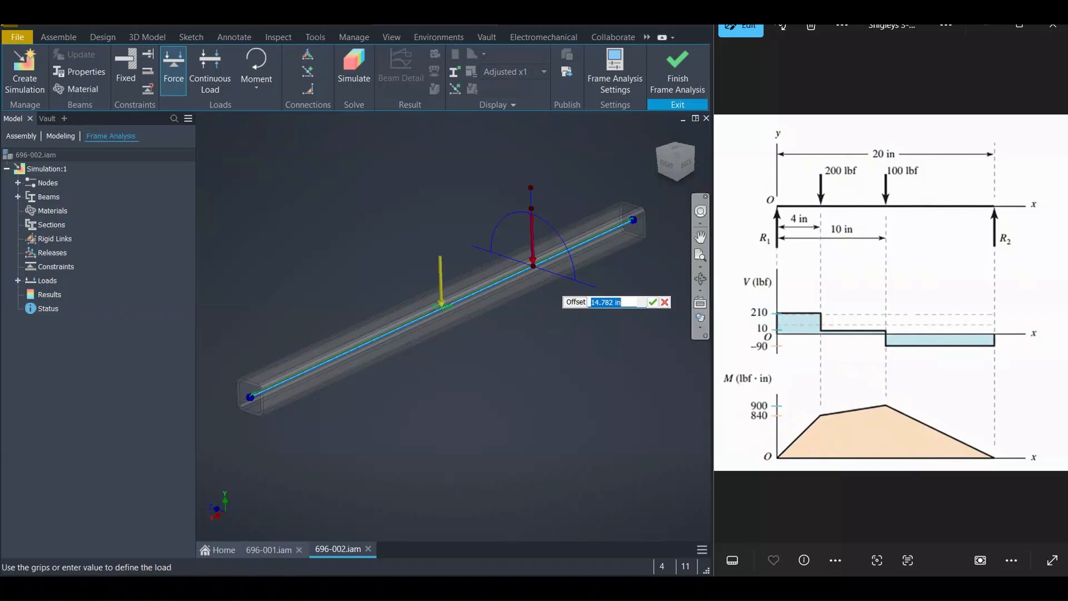
pyautogui.write('4')
pyautogui.press('Return')
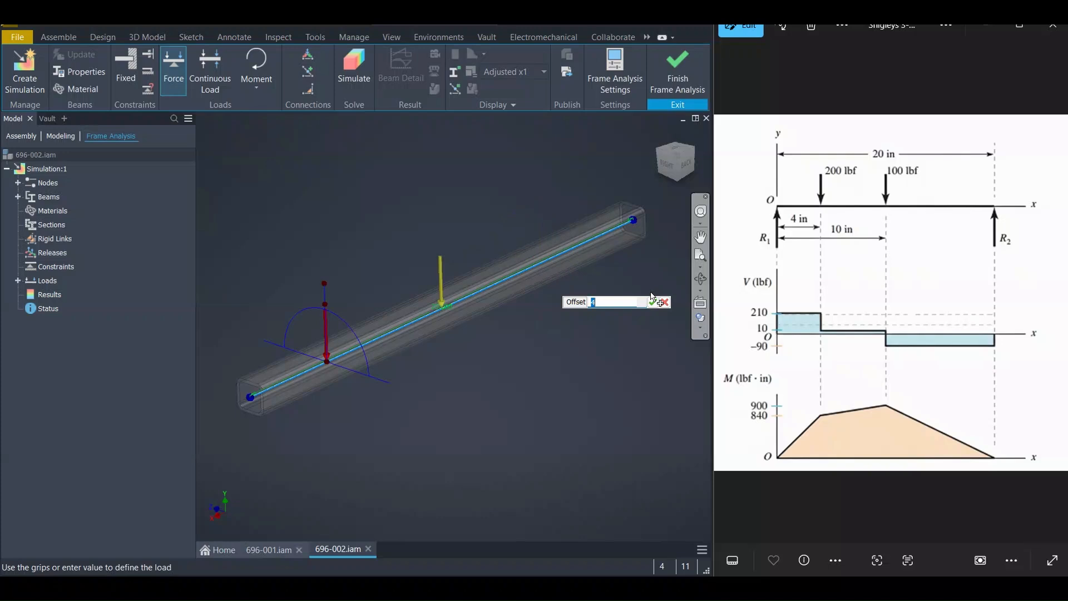
pyautogui.click(654, 301)
# Set the 4 in force's magnitude to 200 lbforce
pyautogui.moveTo(429, 355); pyautogui.dragTo(498, 290, button='middle')
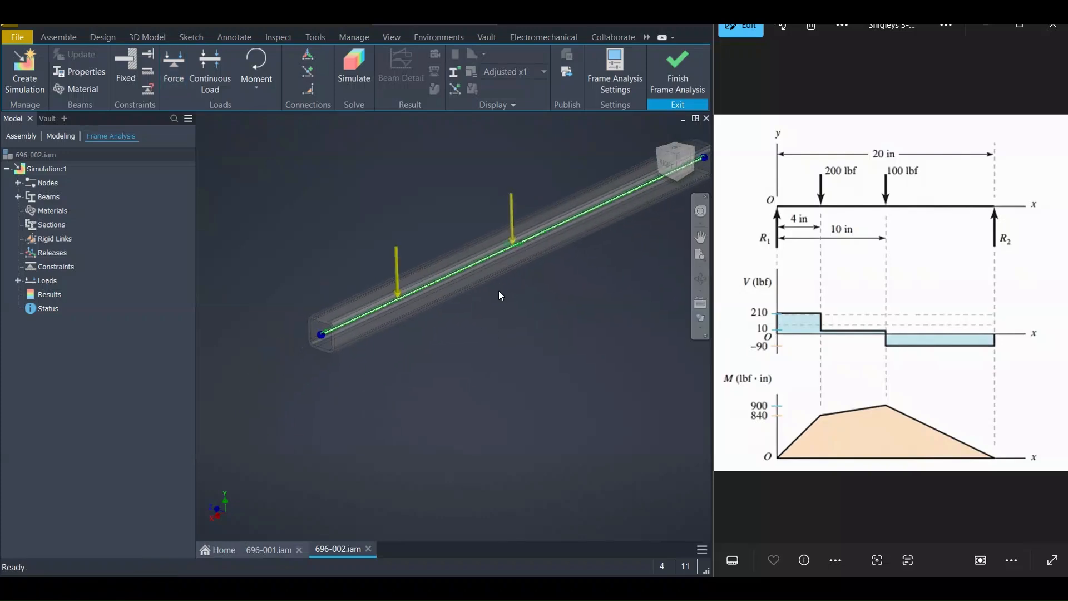
pyautogui.moveTo(435, 254)
pyautogui.mouseDown(button='middle')
pyautogui.moveTo(466, 258)
pyautogui.moveTo(435, 268)
pyautogui.mouseUp(button='middle')
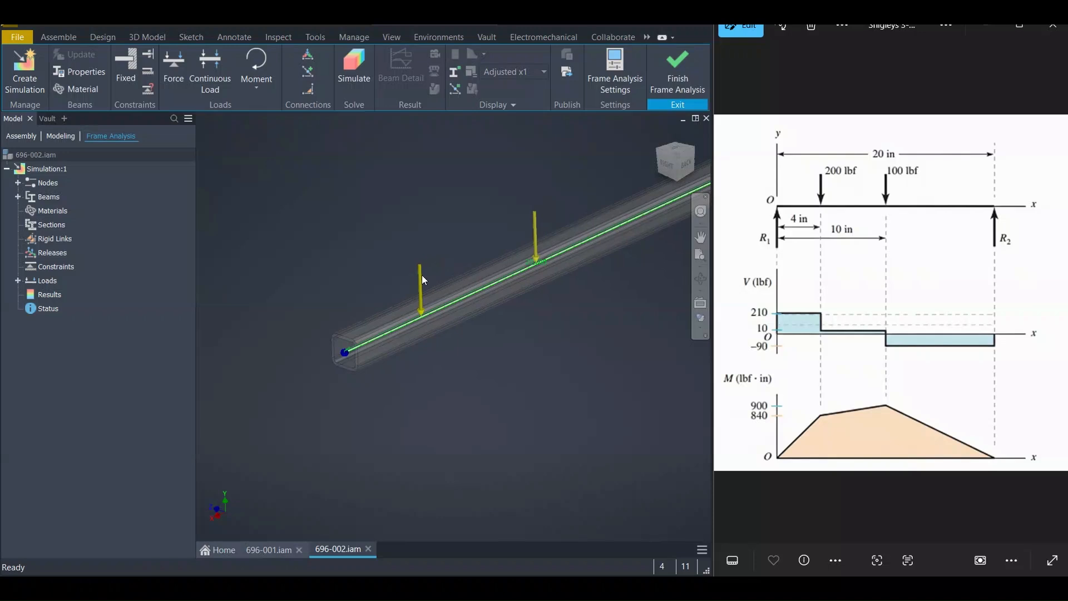
pyautogui.doubleClick(420, 276)
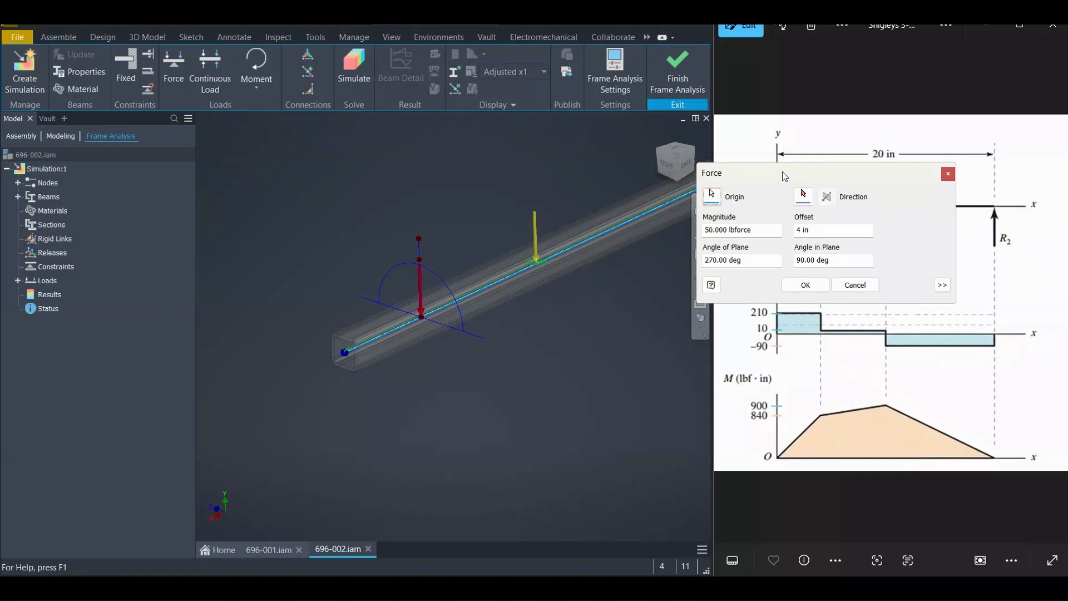
pyautogui.moveTo(784, 175); pyautogui.dragTo(287, 129)
pyautogui.click(258, 183)
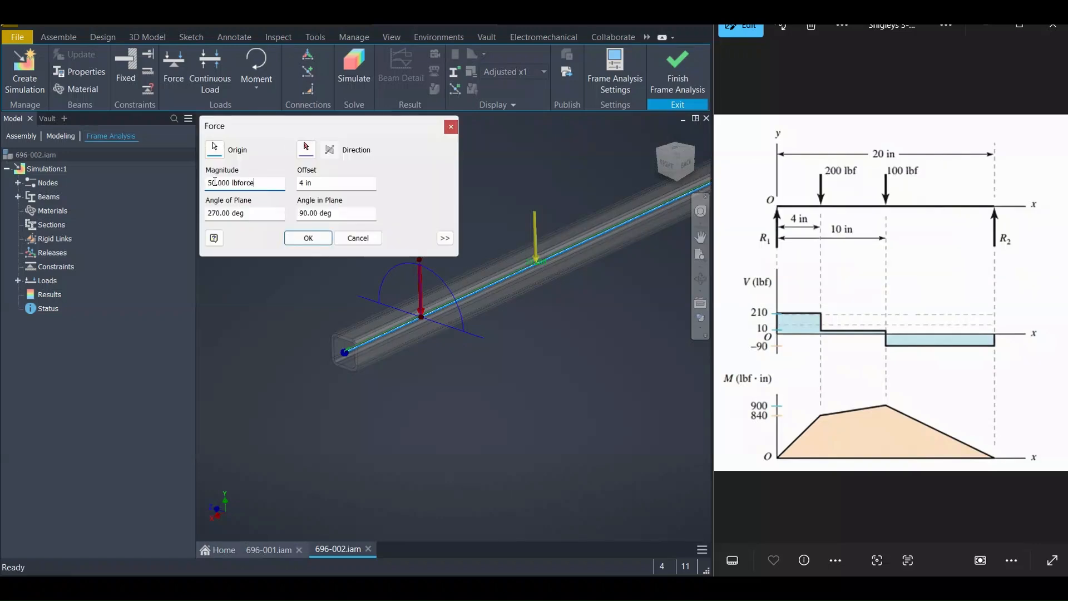
pyautogui.moveTo(212, 184); pyautogui.dragTo(192, 185)
pyautogui.write('20')
pyautogui.click(316, 189)
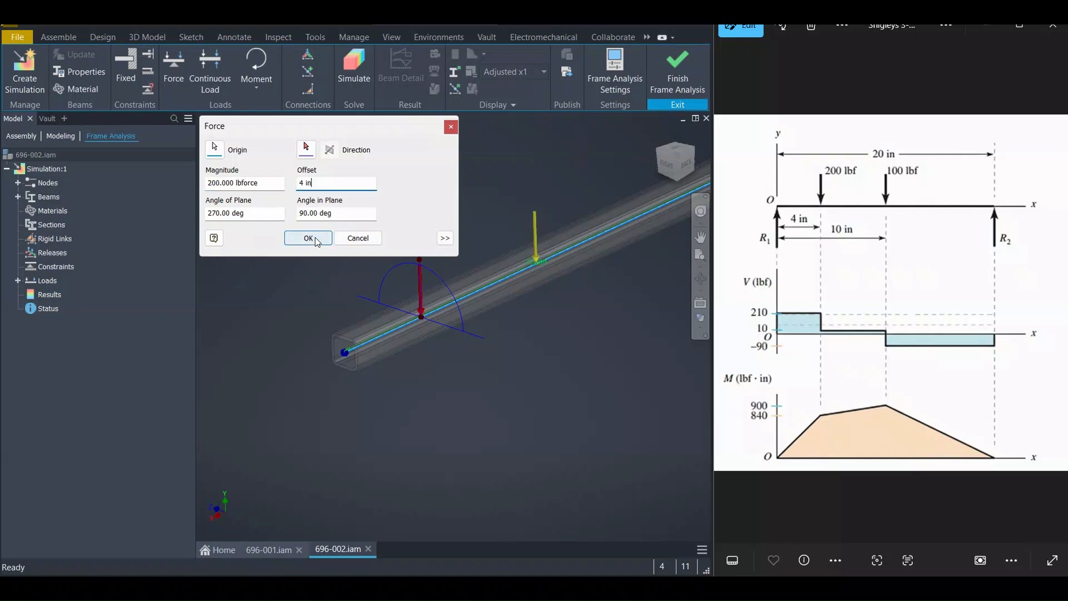
pyautogui.moveTo(341, 315); pyautogui.dragTo(371, 359, button='middle')
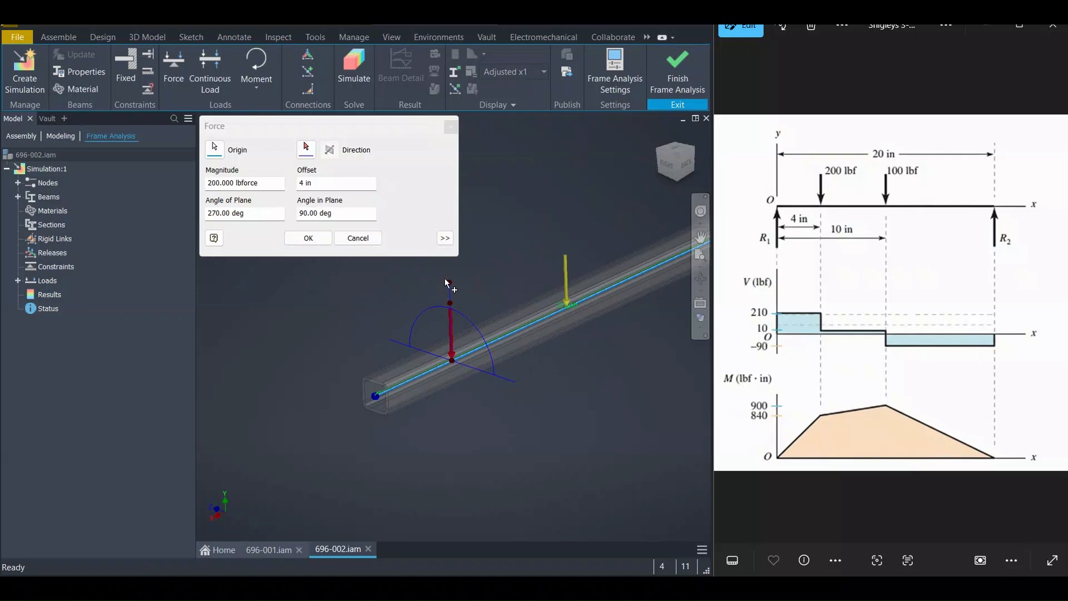
pyautogui.moveTo(448, 284)
pyautogui.mouseDown()
pyautogui.moveTo(427, 296)
pyautogui.moveTo(450, 288)
pyautogui.moveTo(453, 307)
pyautogui.moveTo(472, 319)
pyautogui.moveTo(449, 303)
pyautogui.mouseUp()
pyautogui.click(314, 245)
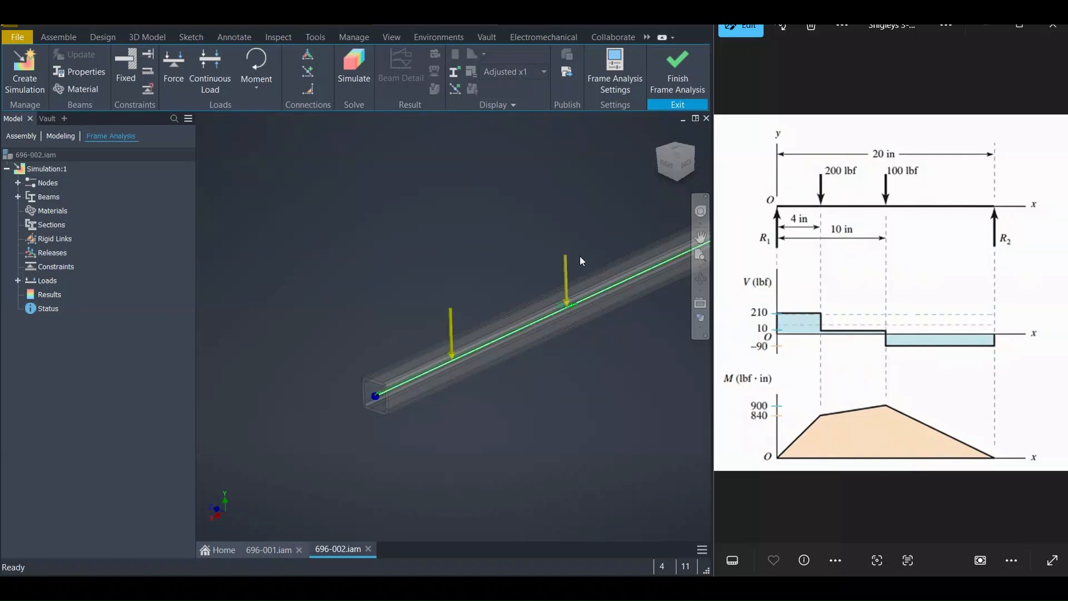
# Open the gravity load's settings without changes and expand the simulation's Loads list
pyautogui.doubleClick(565, 264)
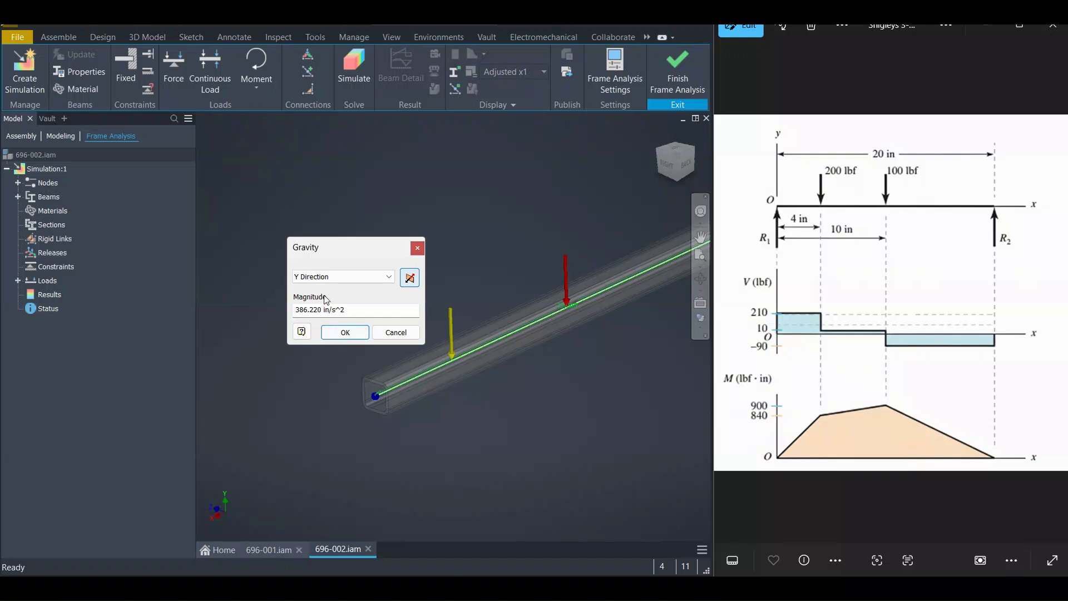
pyautogui.click(390, 332)
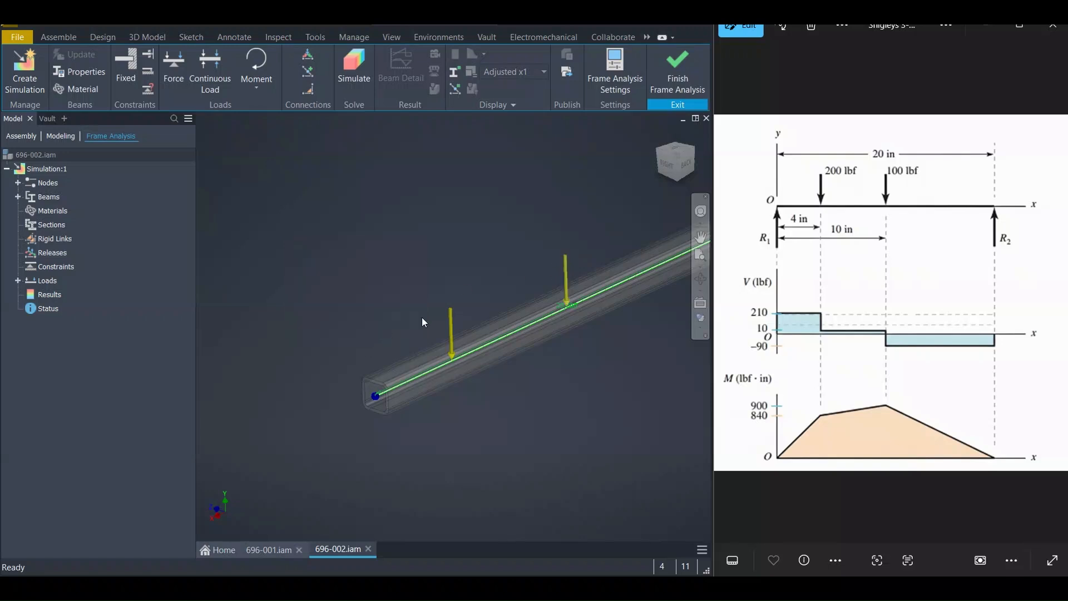
pyautogui.doubleClick(565, 265)
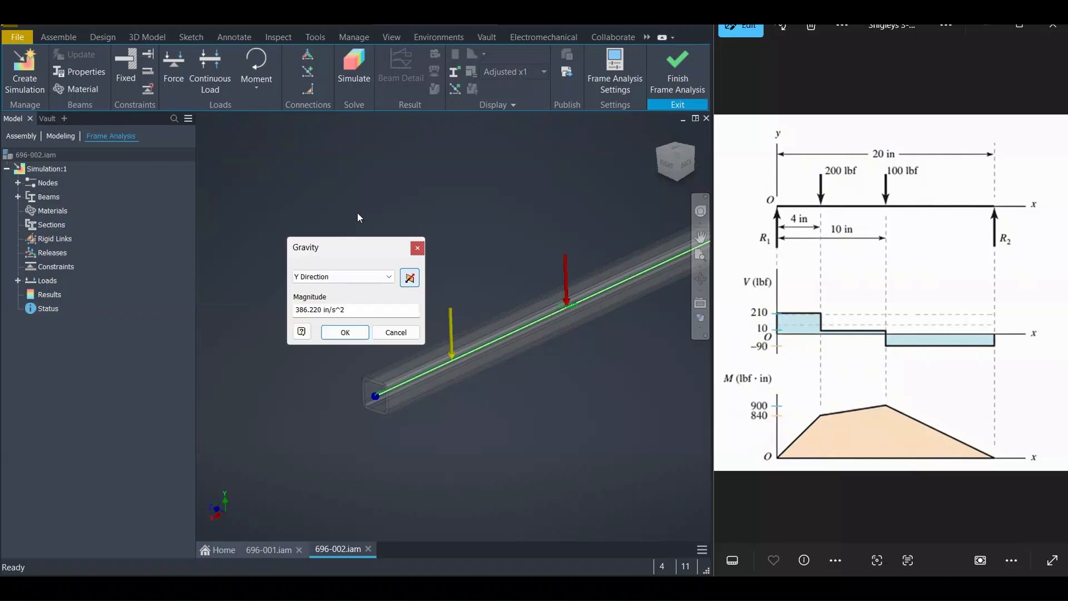
pyautogui.click(419, 248)
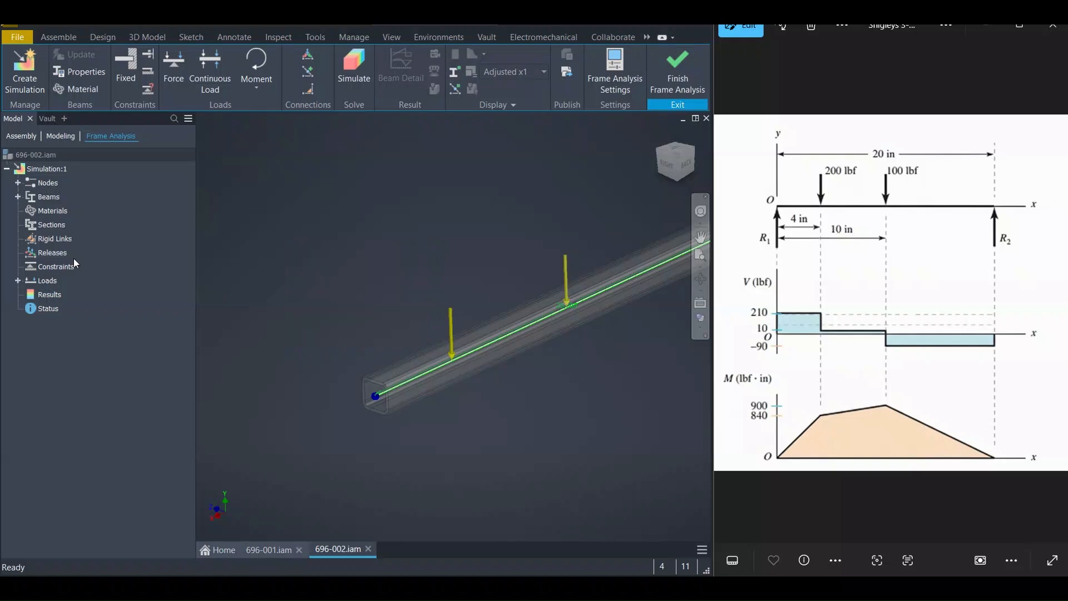
pyautogui.click(17, 281)
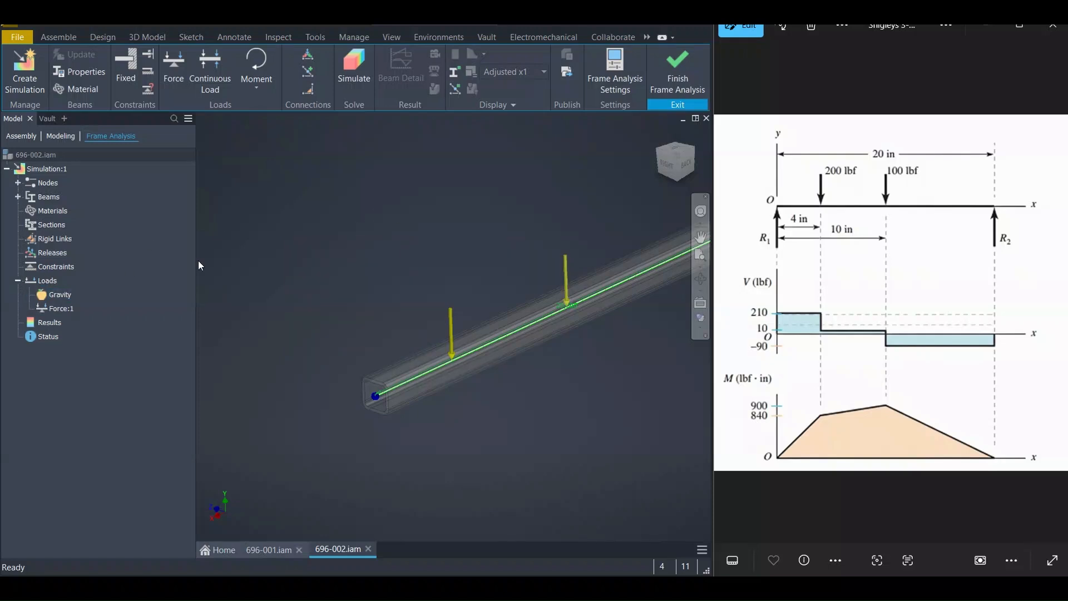
# Add a second force on the beam at a 10 in offset
pyautogui.moveTo(467, 259)
pyautogui.mouseDown(button='middle')
pyautogui.moveTo(429, 263)
pyautogui.moveTo(417, 282)
pyautogui.mouseUp(button='middle')
pyautogui.click(175, 71)
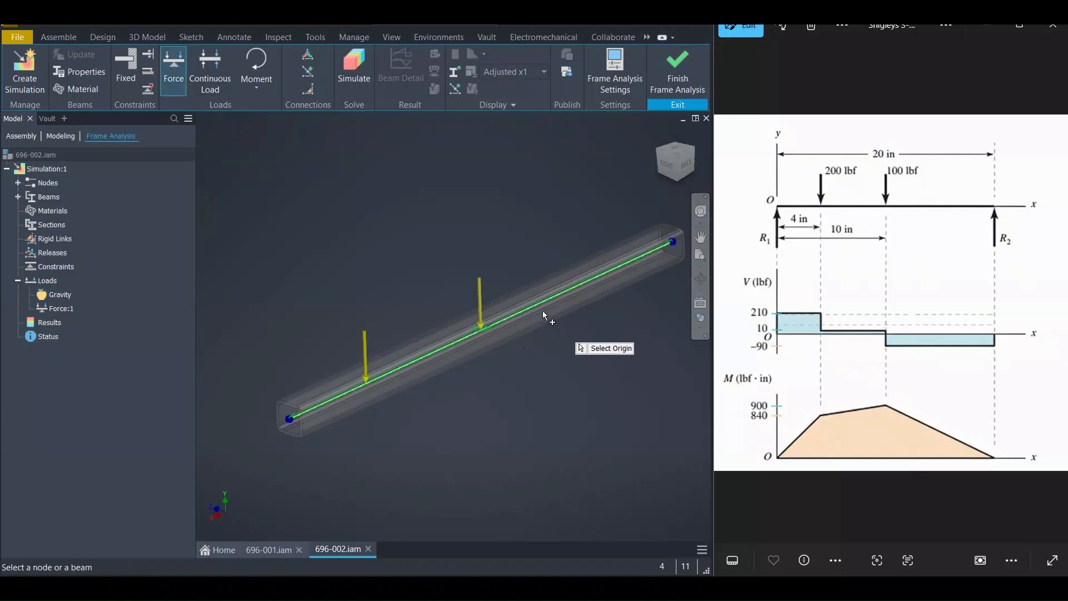
pyautogui.click(540, 303)
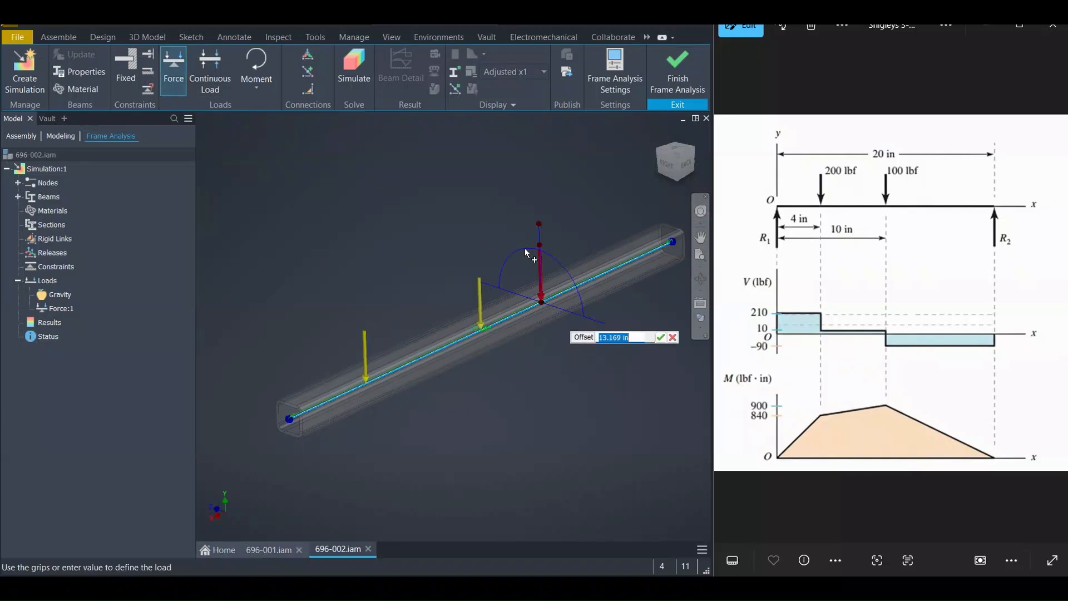
pyautogui.write('10')
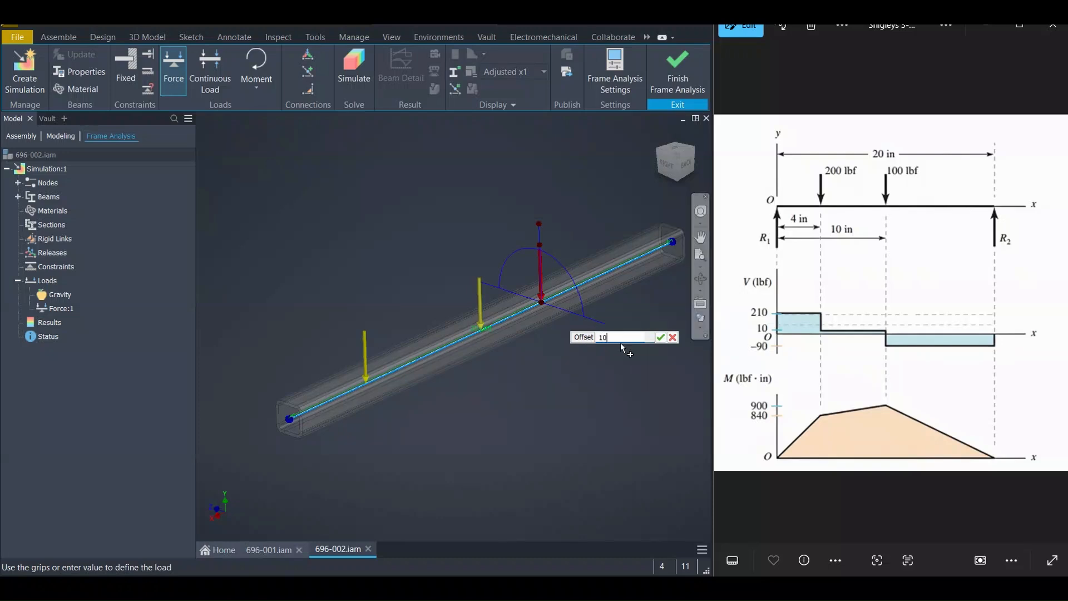
pyautogui.press('Return')
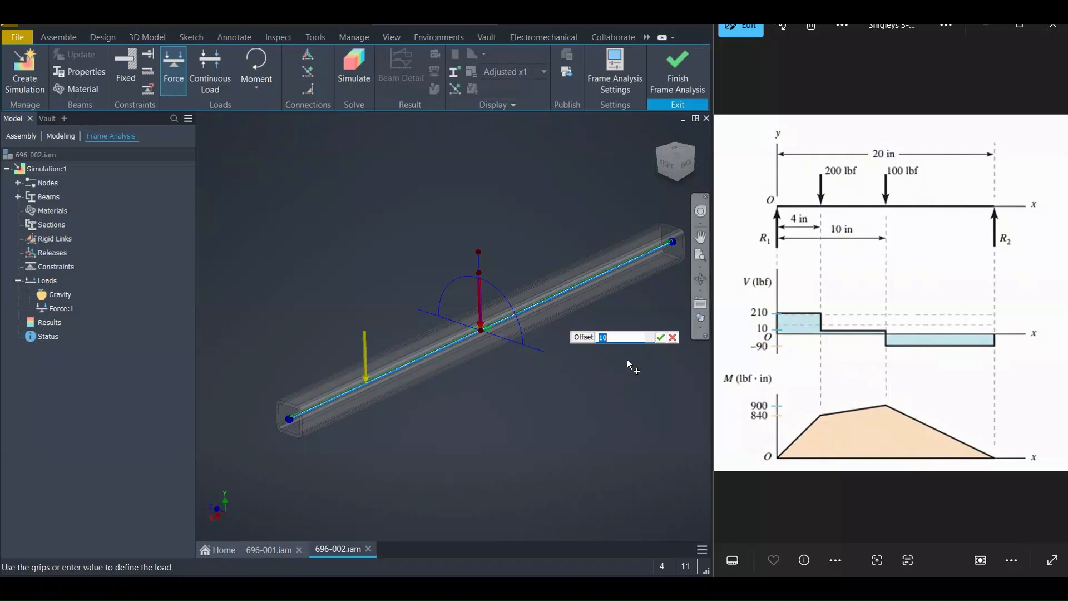
# Set the second force's magnitude to 100 lbforce
pyautogui.rightClick(629, 365)
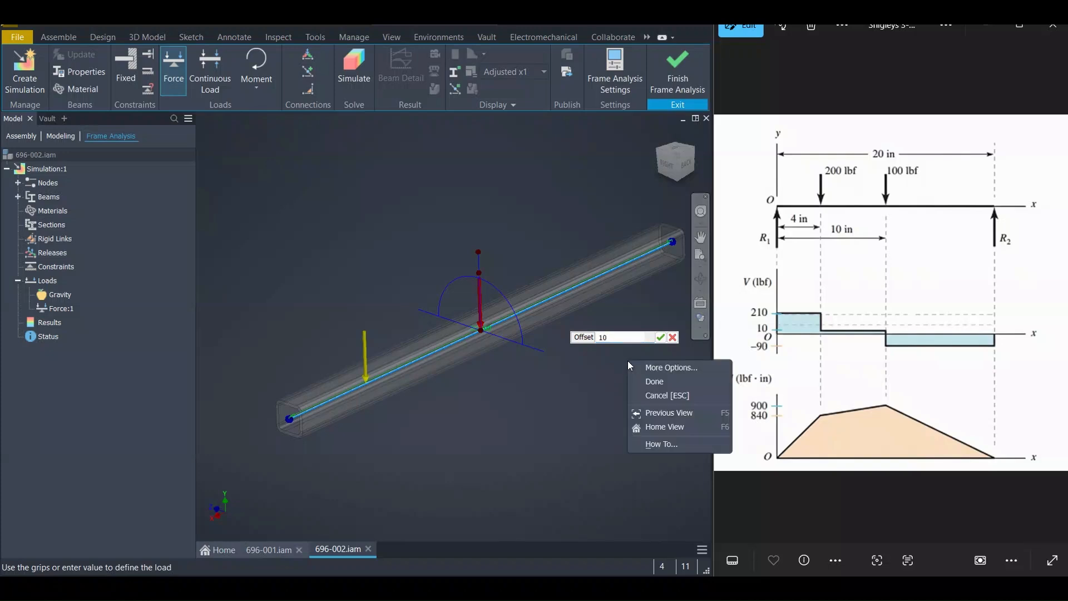
pyautogui.click(669, 368)
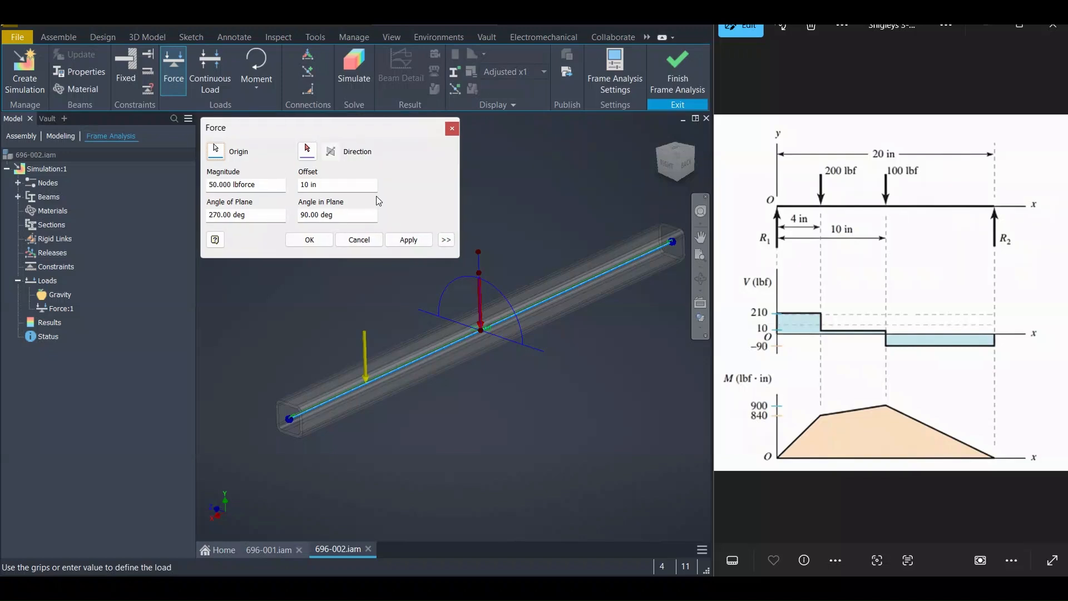
pyautogui.click(214, 184)
pyautogui.moveTo(214, 184); pyautogui.dragTo(202, 189)
pyautogui.write('10')
pyautogui.press('Return')
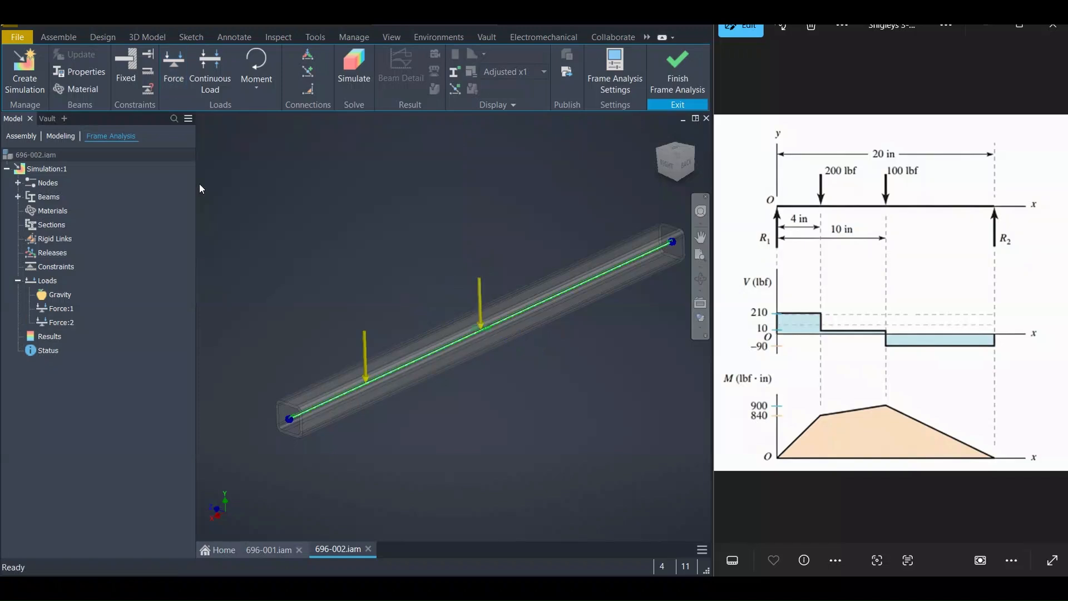
# Apply a fixed constraint at the node on the beam's left end
pyautogui.click(47, 281)
pyautogui.click(59, 296)
pyautogui.click(58, 309)
pyautogui.click(59, 323)
pyautogui.click(236, 259)
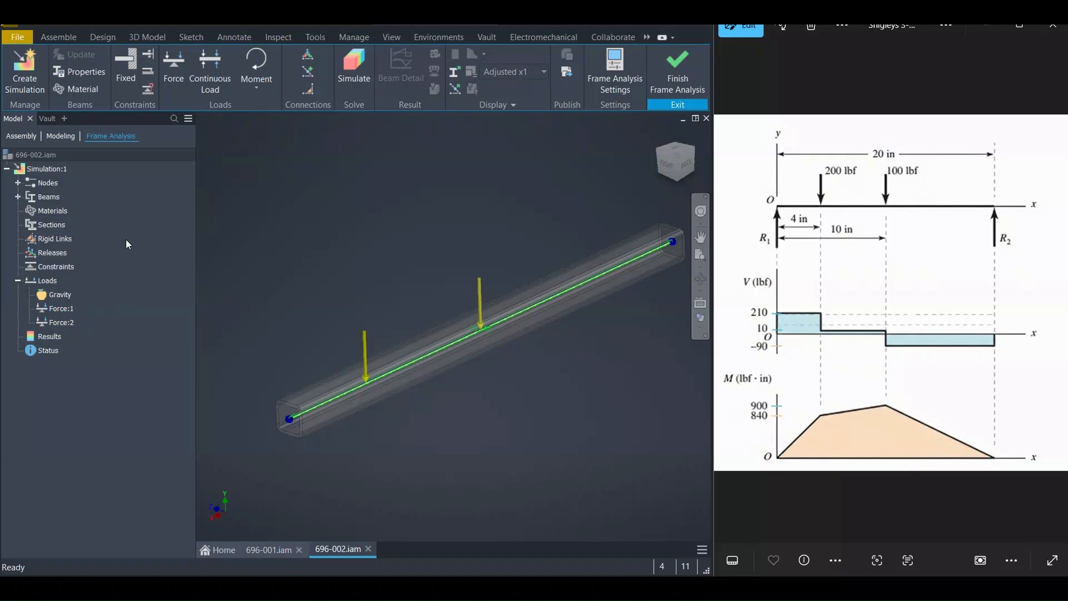
pyautogui.click(130, 69)
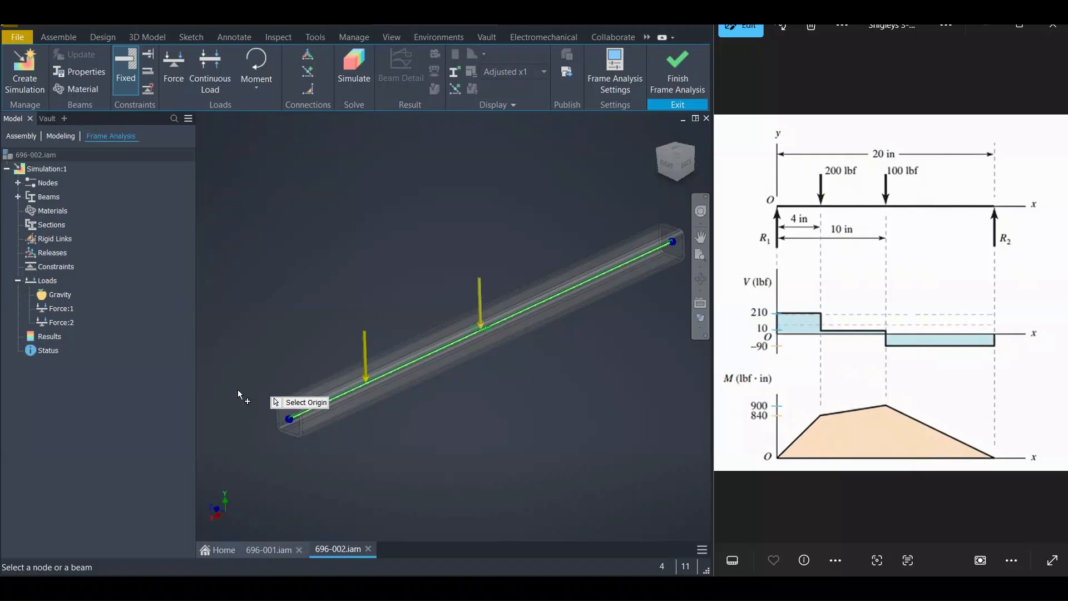
pyautogui.click(289, 419)
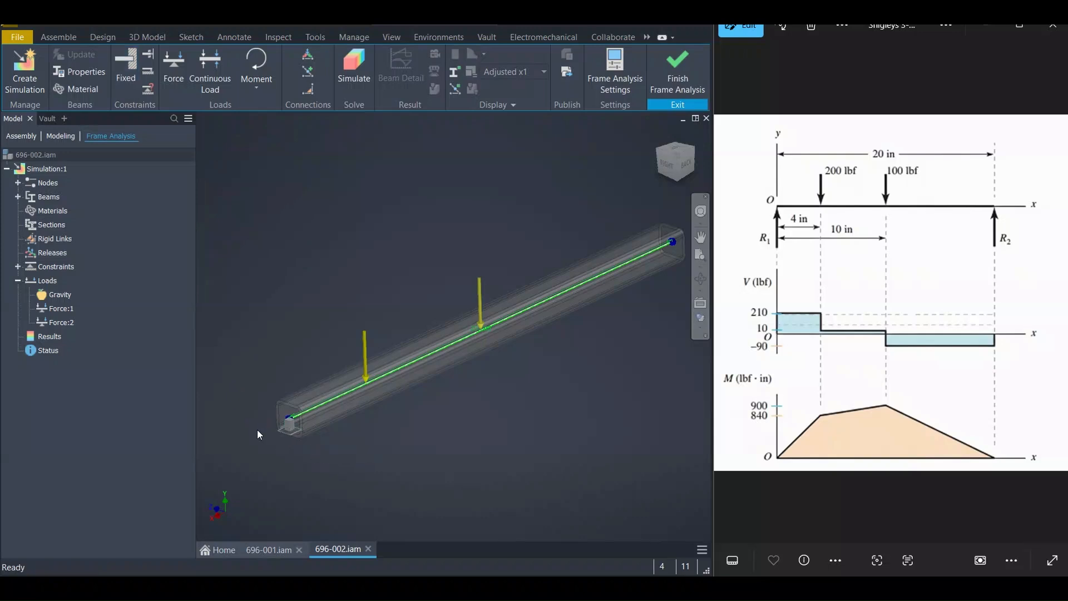
# Add a floating pinned constraint at the node on the beam's right end
pyautogui.scroll(6, 288, 426)
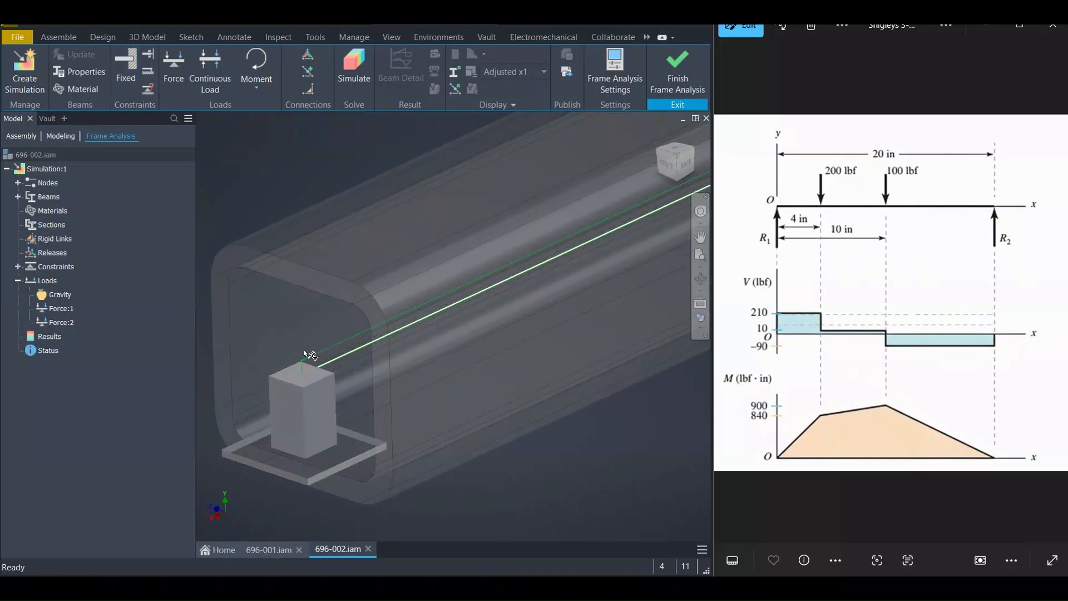
pyautogui.scroll(-8, 318, 394)
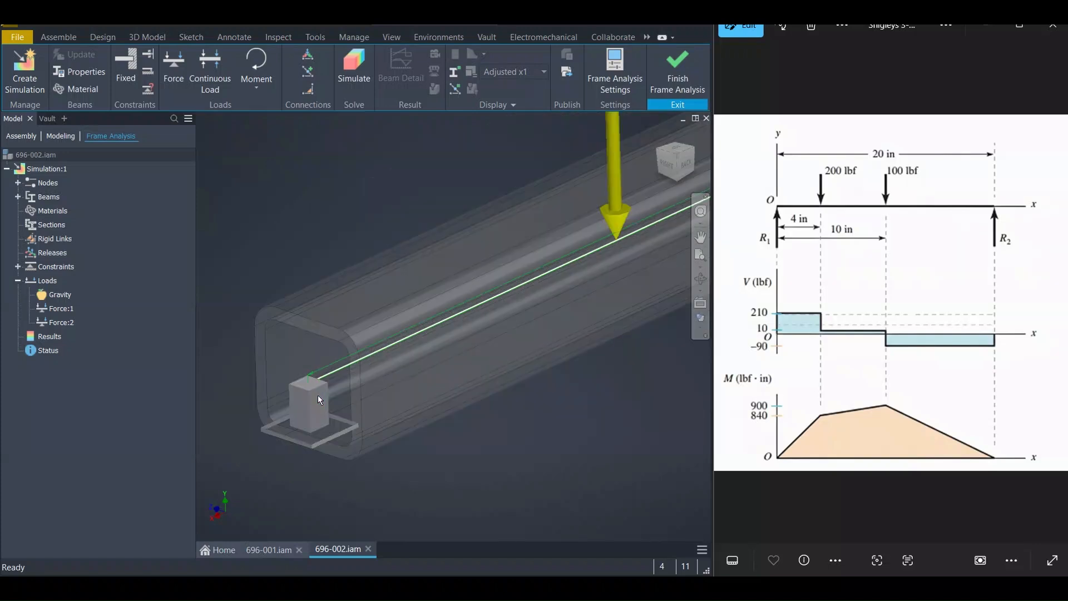
pyautogui.moveTo(353, 393); pyautogui.dragTo(332, 383, button='middle')
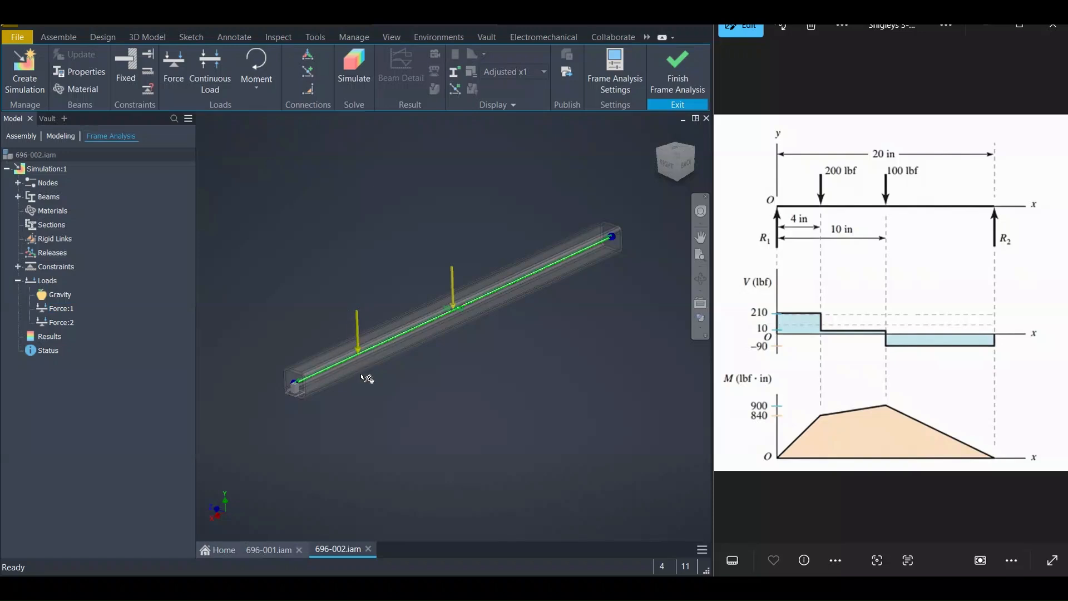
pyautogui.moveTo(366, 304); pyautogui.dragTo(358, 309, button='middle')
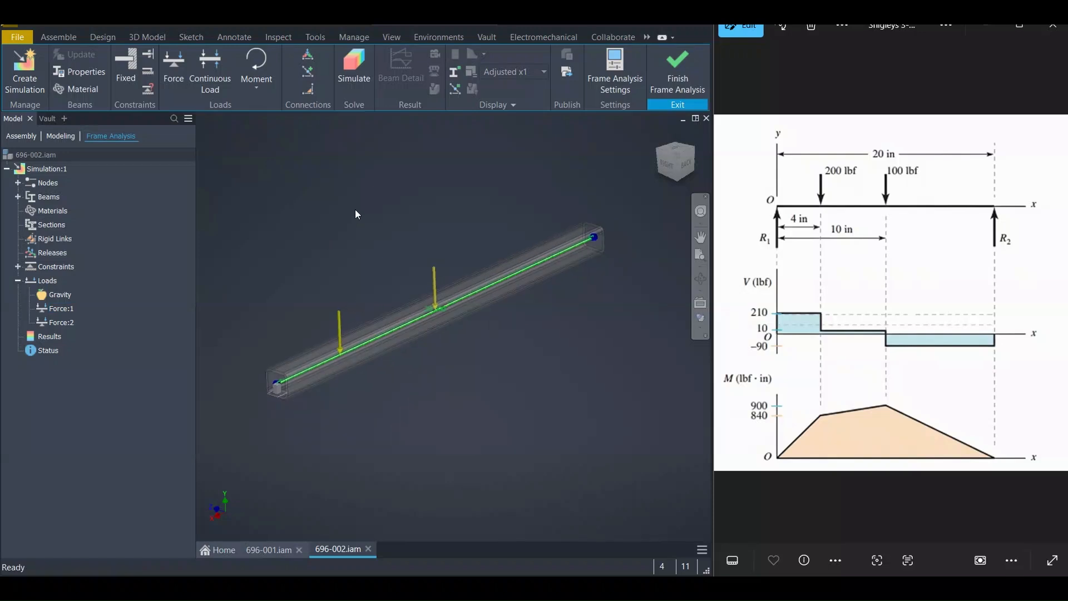
pyautogui.moveTo(355, 209); pyautogui.dragTo(335, 223, button='middle')
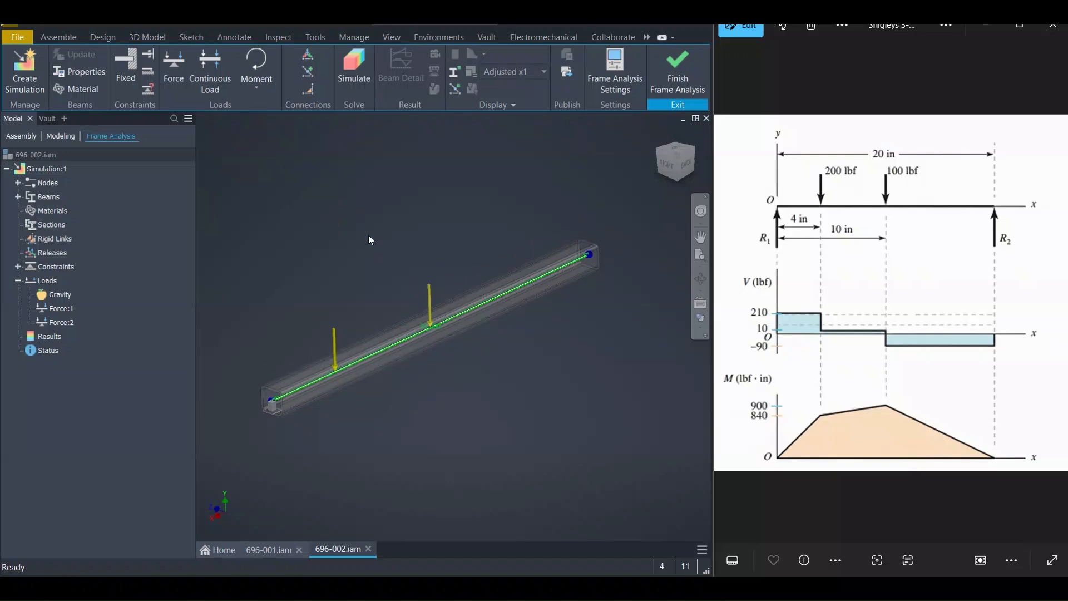
pyautogui.click(148, 72)
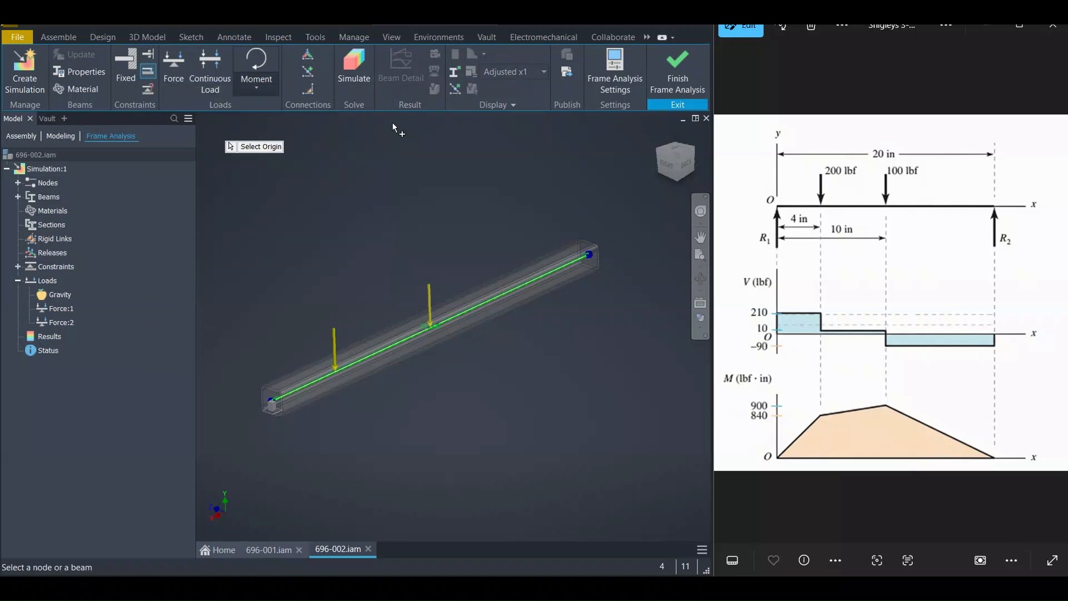
pyautogui.click(590, 256)
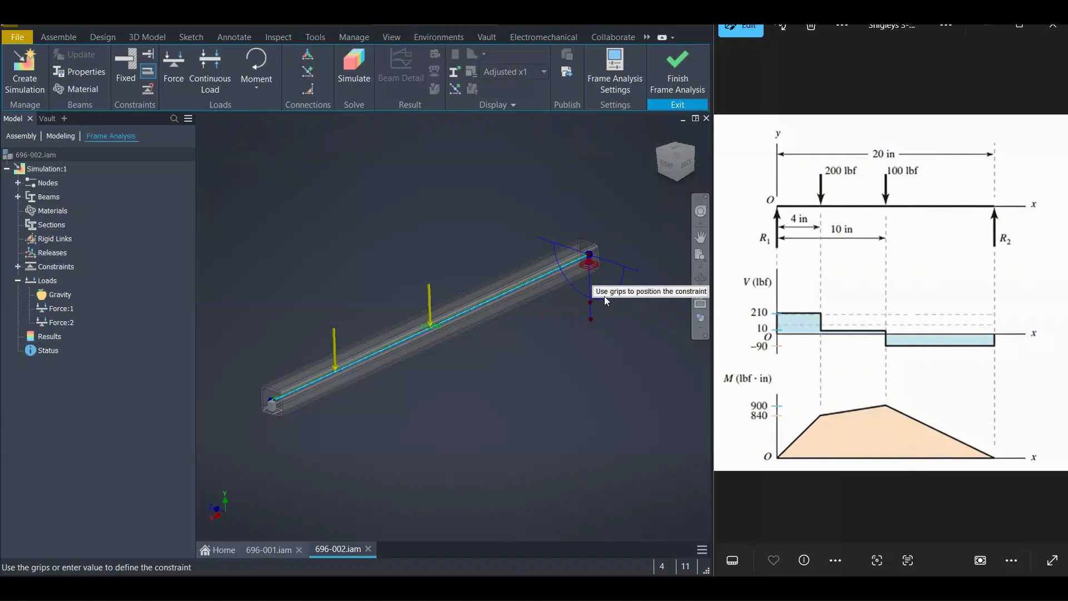
pyautogui.scroll(3, 614, 315)
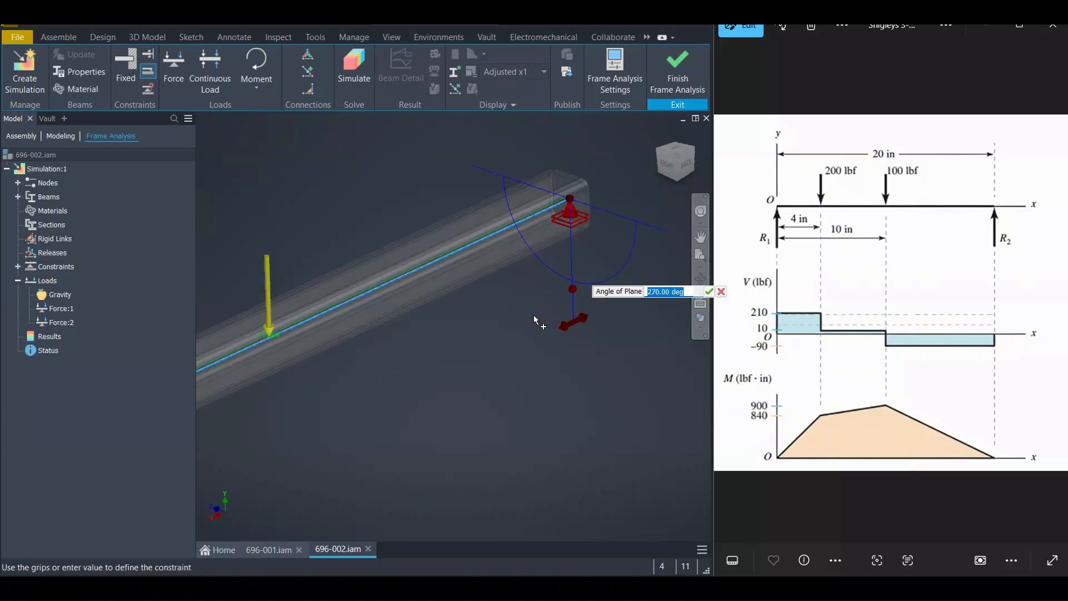
pyautogui.press('Tab')
pyautogui.scroll(-5, 599, 248)
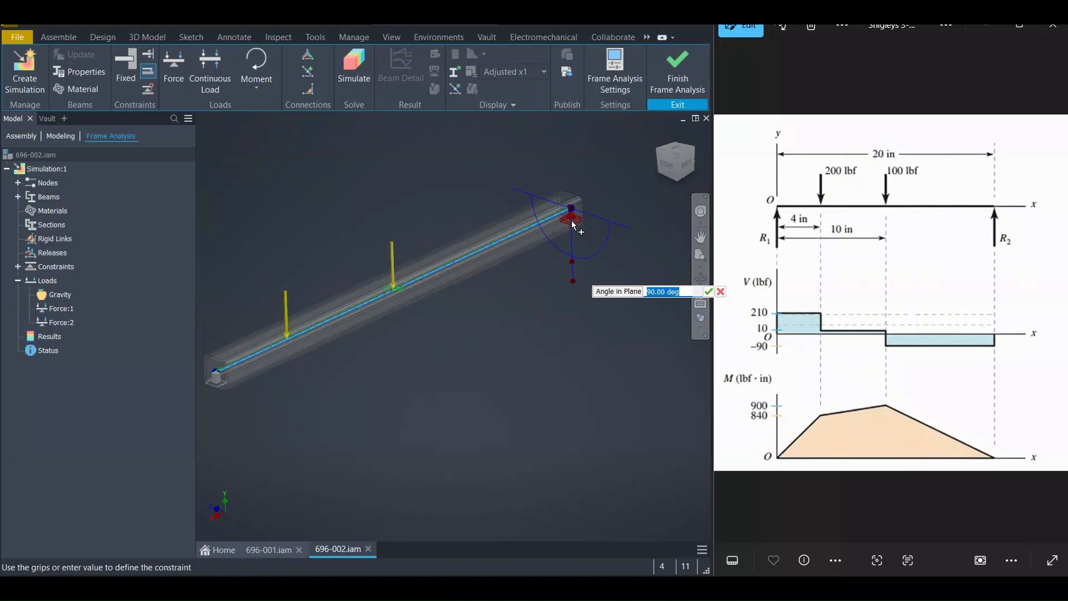
pyautogui.rightClick(437, 198)
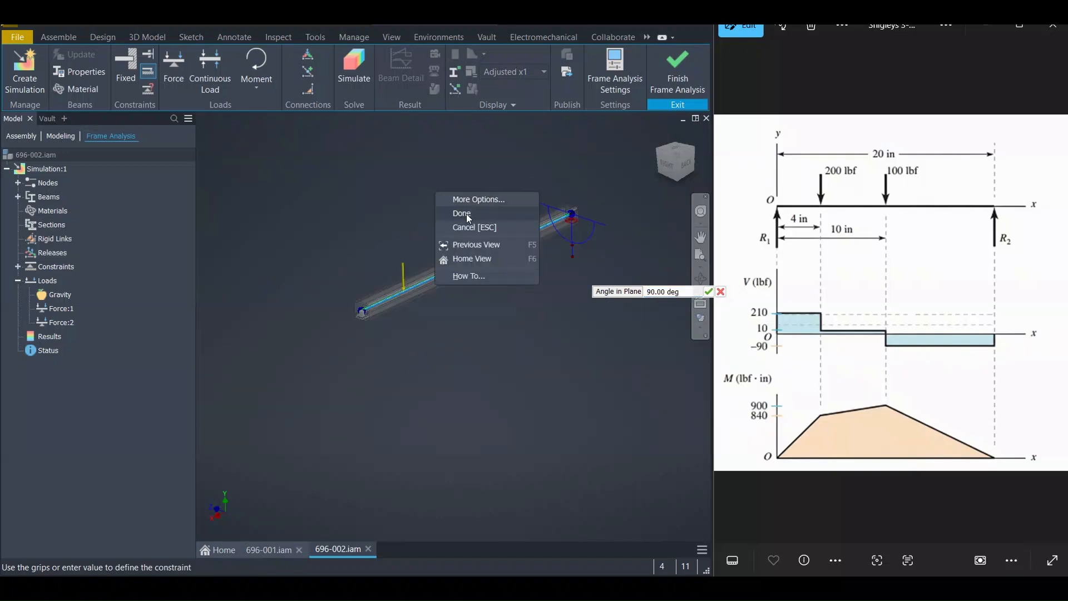
pyautogui.click(468, 215)
# Run the frame analysis simulation
pyautogui.moveTo(429, 192); pyautogui.dragTo(391, 196, button='middle')
pyautogui.click(354, 66)
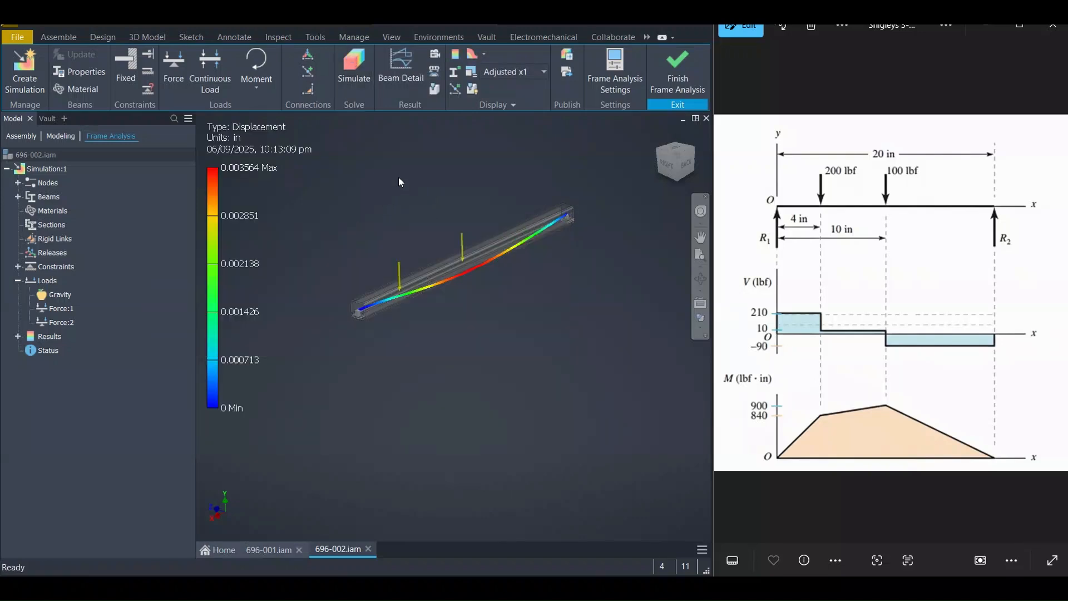
pyautogui.moveTo(393, 191); pyautogui.dragTo(394, 195, button='middle')
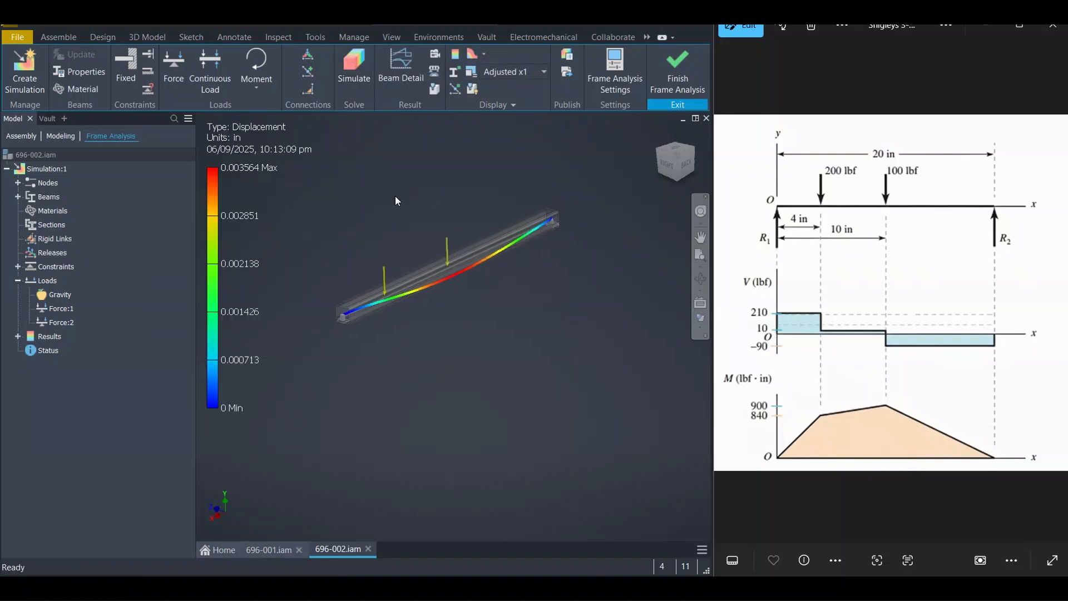
# Open Beam Detail for the beam and display the Fy force diagram
pyautogui.click(407, 67)
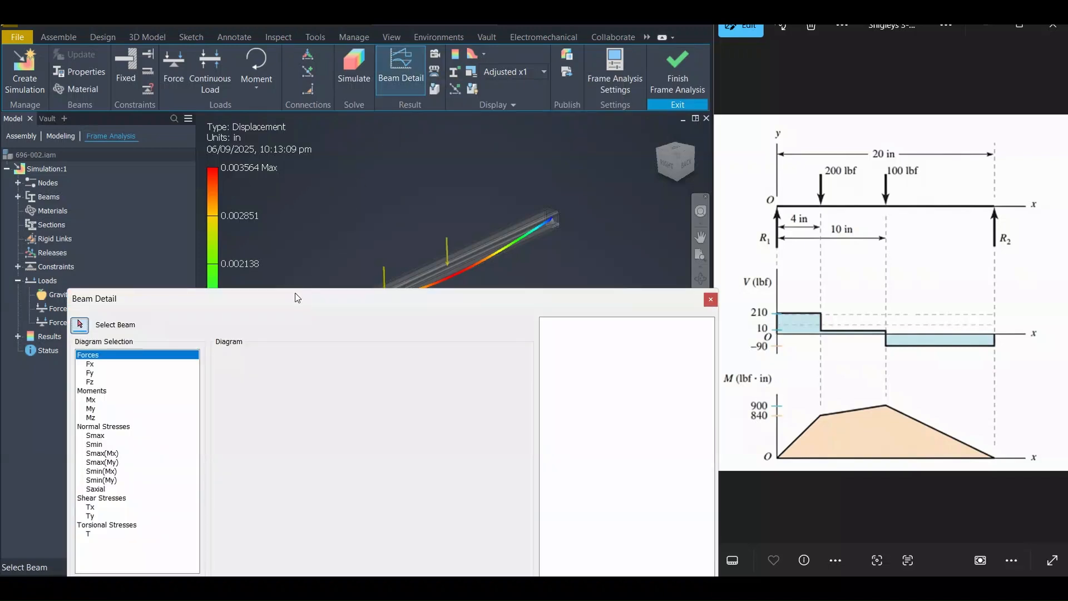
pyautogui.moveTo(297, 298); pyautogui.dragTo(340, 339)
pyautogui.click(526, 228)
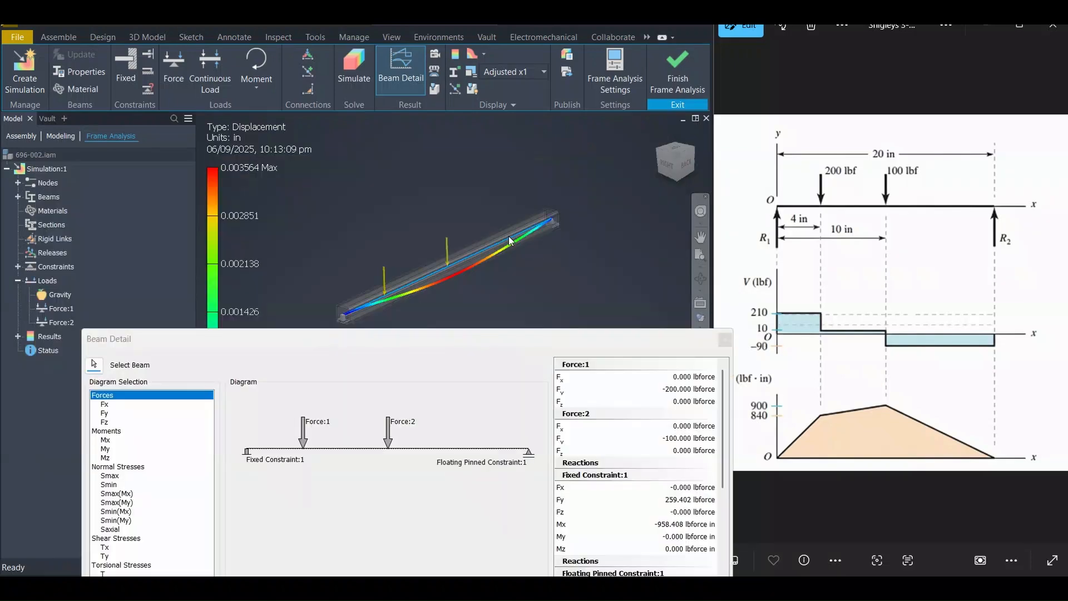
pyautogui.click(440, 336)
pyautogui.moveTo(443, 340); pyautogui.dragTo(387, 161)
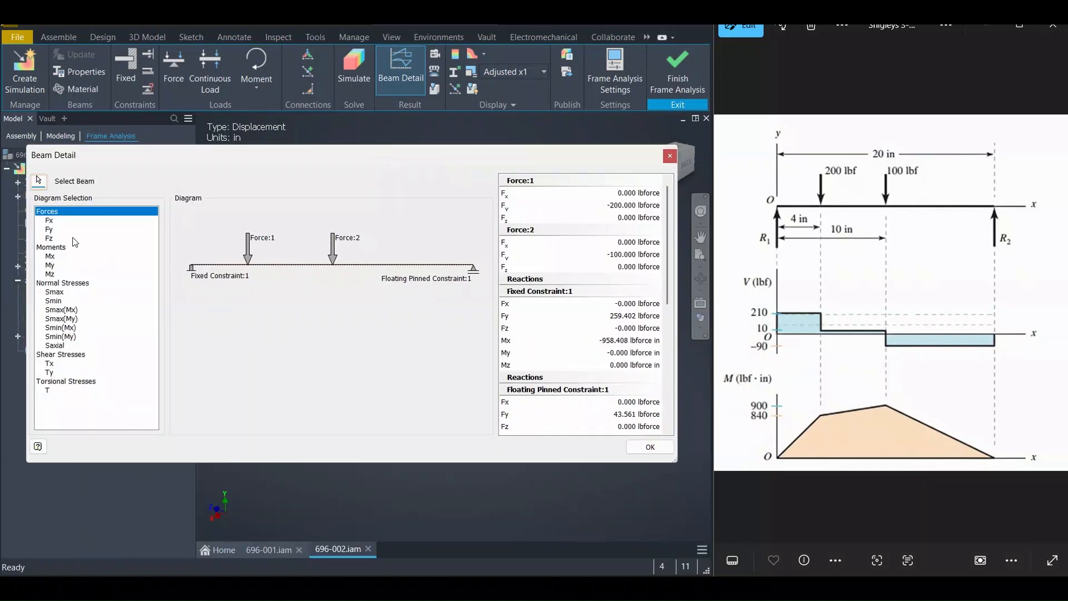
pyautogui.click(50, 230)
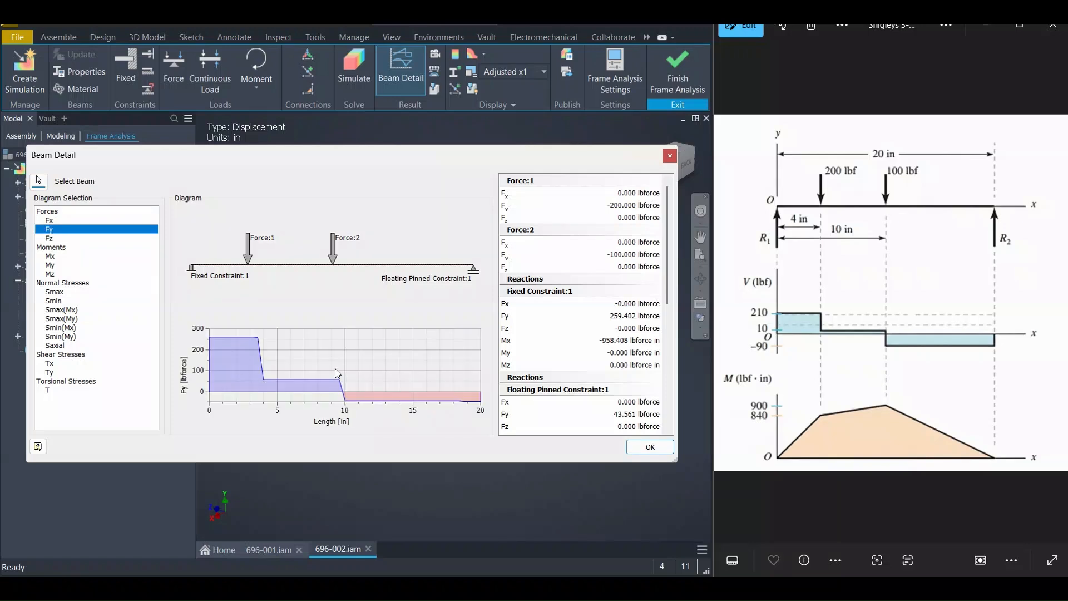
# Review the support reactions listed in Beam Detail and close the dialog
pyautogui.scroll(-1, 628, 331)
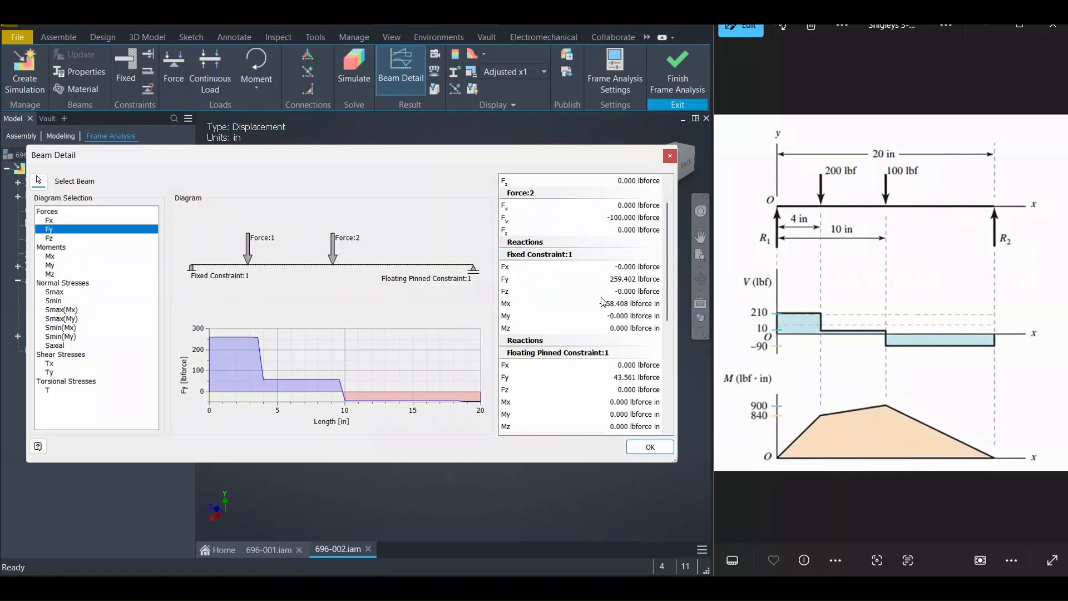
pyautogui.scroll(-1, 591, 315)
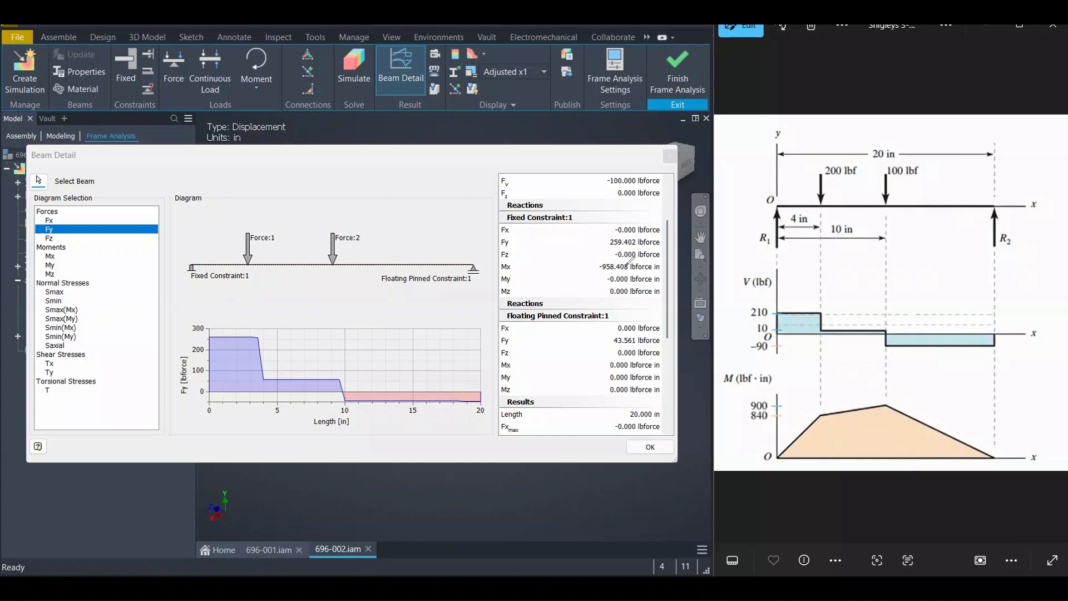
pyautogui.moveTo(608, 248); pyautogui.dragTo(644, 247)
pyautogui.moveTo(763, 306)
pyautogui.mouseDown()
pyautogui.moveTo(772, 300)
pyautogui.moveTo(762, 299)
pyautogui.mouseUp()
pyautogui.moveTo(613, 346); pyautogui.dragTo(635, 346)
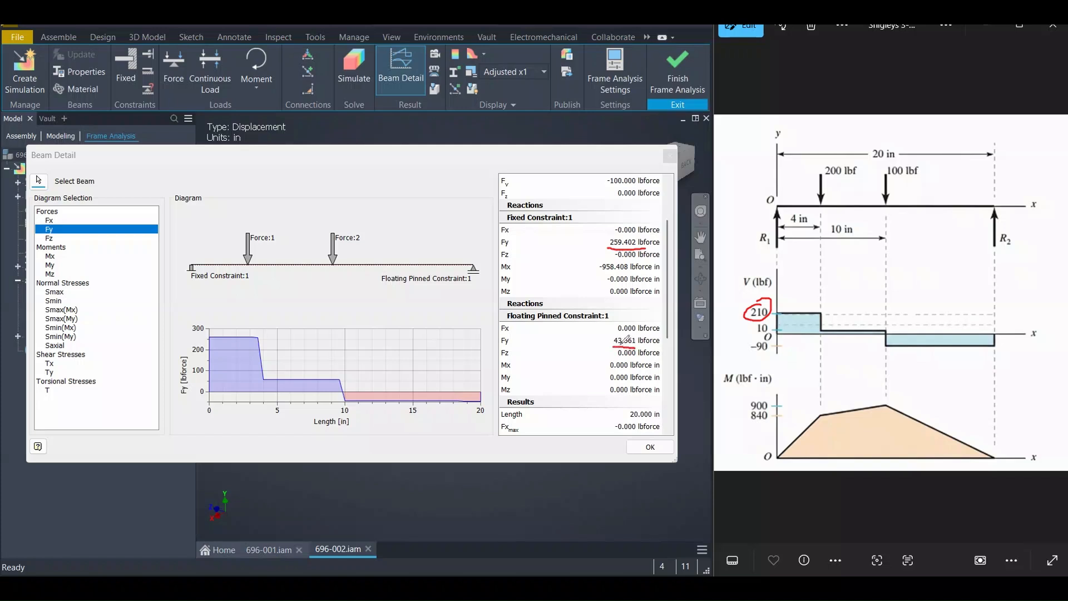
pyautogui.moveTo(774, 342)
pyautogui.mouseDown()
pyautogui.moveTo(750, 334)
pyautogui.moveTo(759, 360)
pyautogui.moveTo(771, 333)
pyautogui.mouseUp()
pyautogui.press('e')
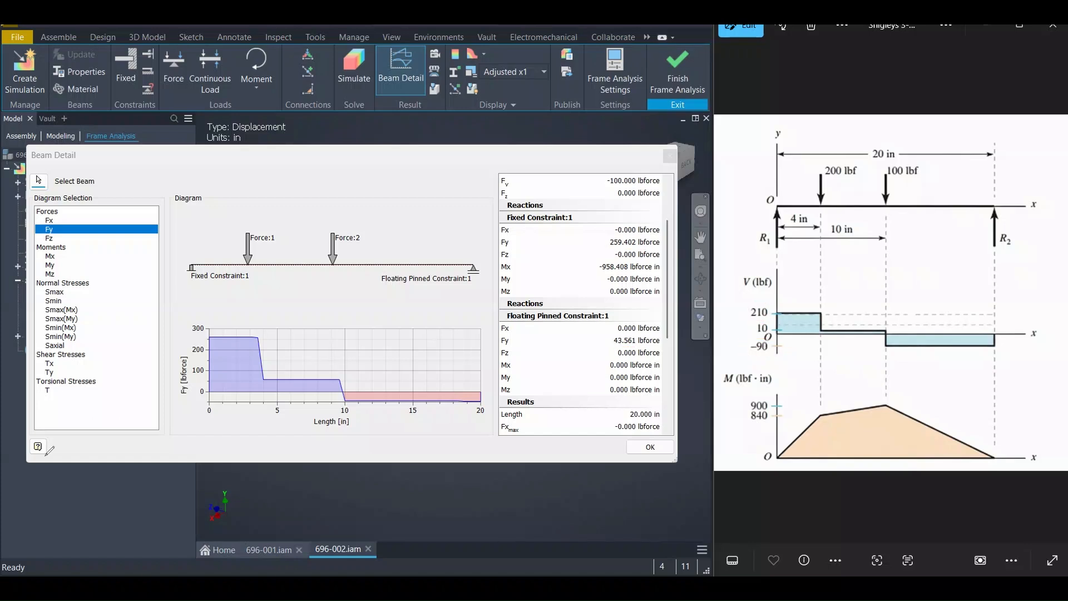
pyautogui.click(648, 446)
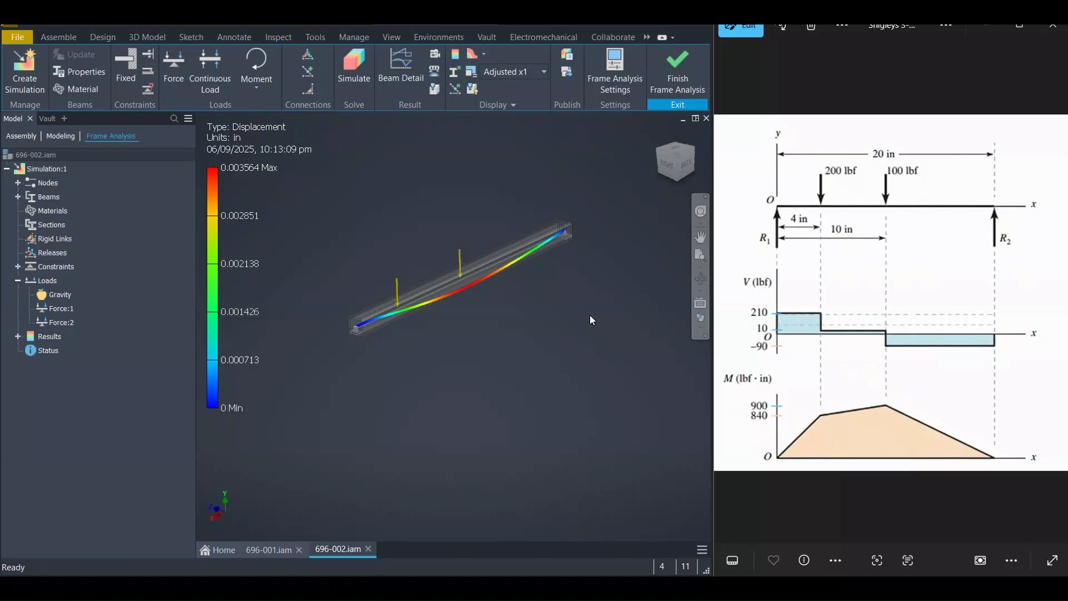
# Delete the fixed constraint from the simulation's Constraints list
pyautogui.scroll(5, 352, 328)
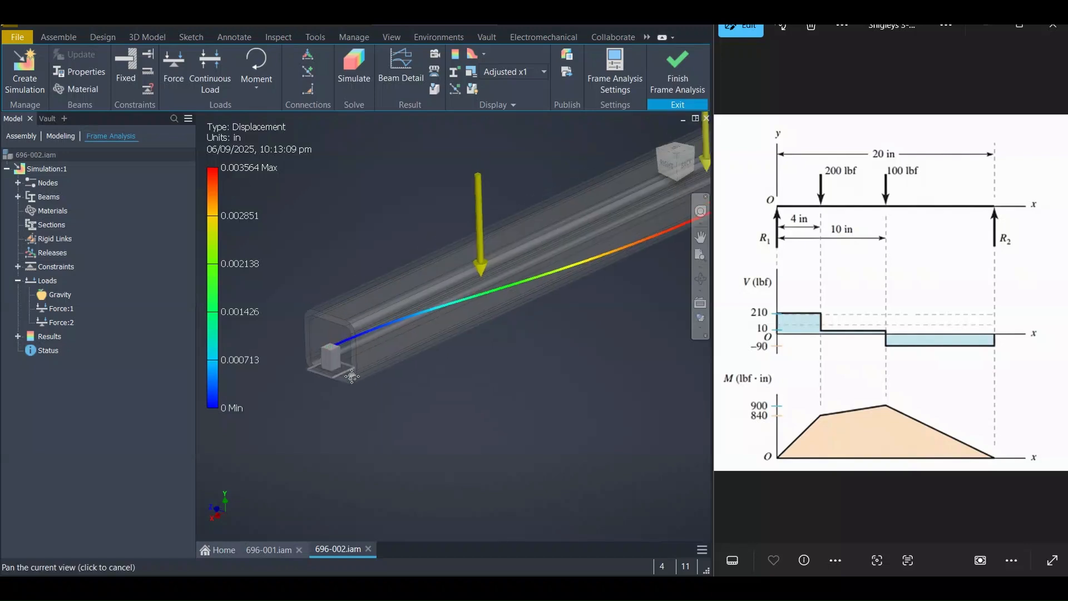
pyautogui.scroll(-4, 365, 392)
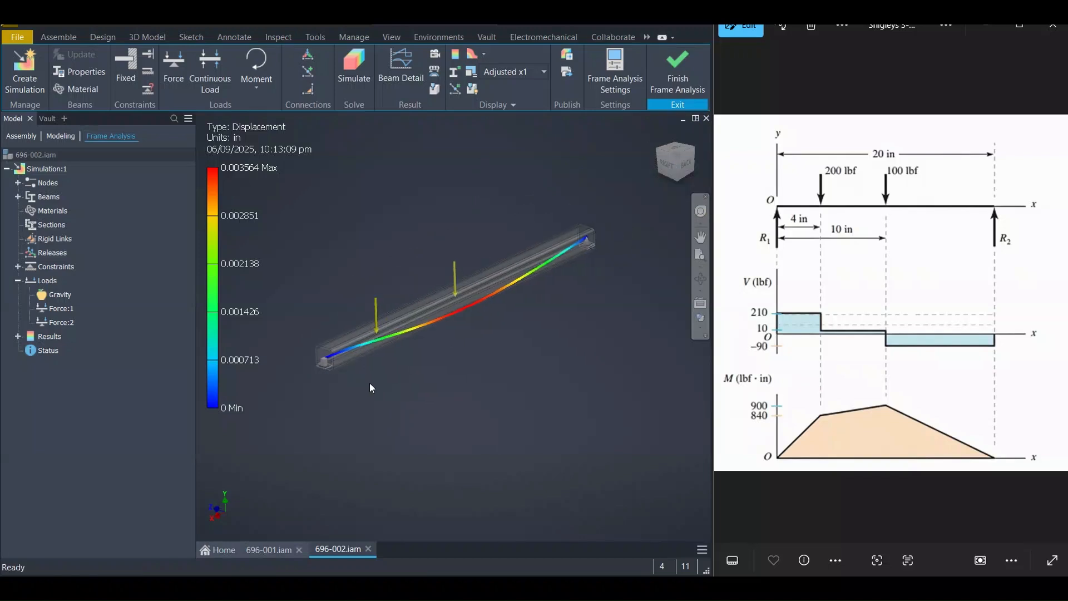
pyautogui.click(18, 267)
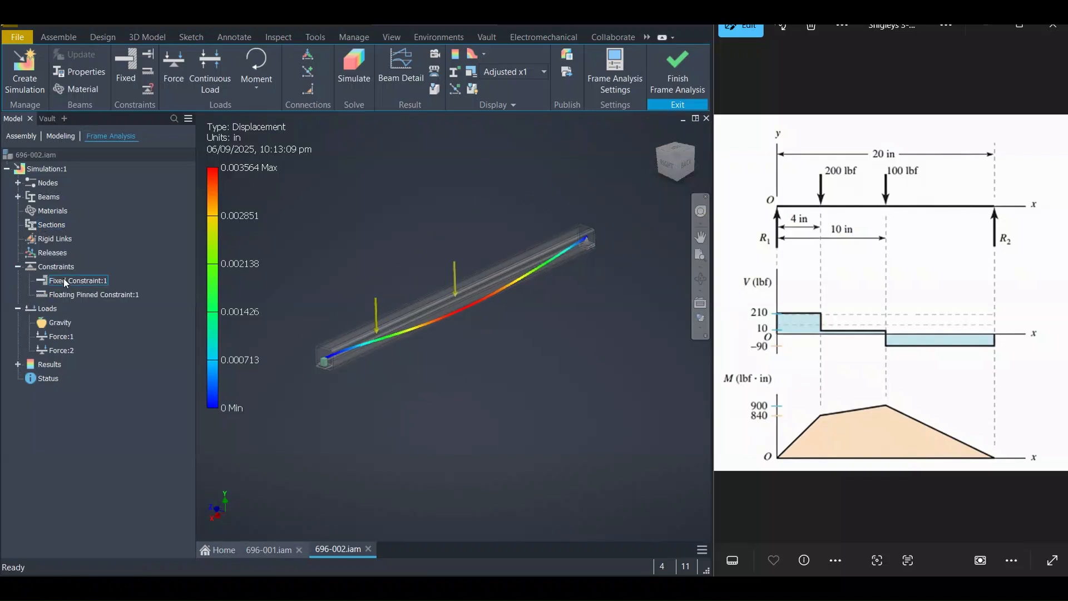
pyautogui.click(71, 280)
pyautogui.keyDown('shift'); pyautogui.click(72, 294); pyautogui.keyUp('shift')
pyautogui.rightClick(71, 293)
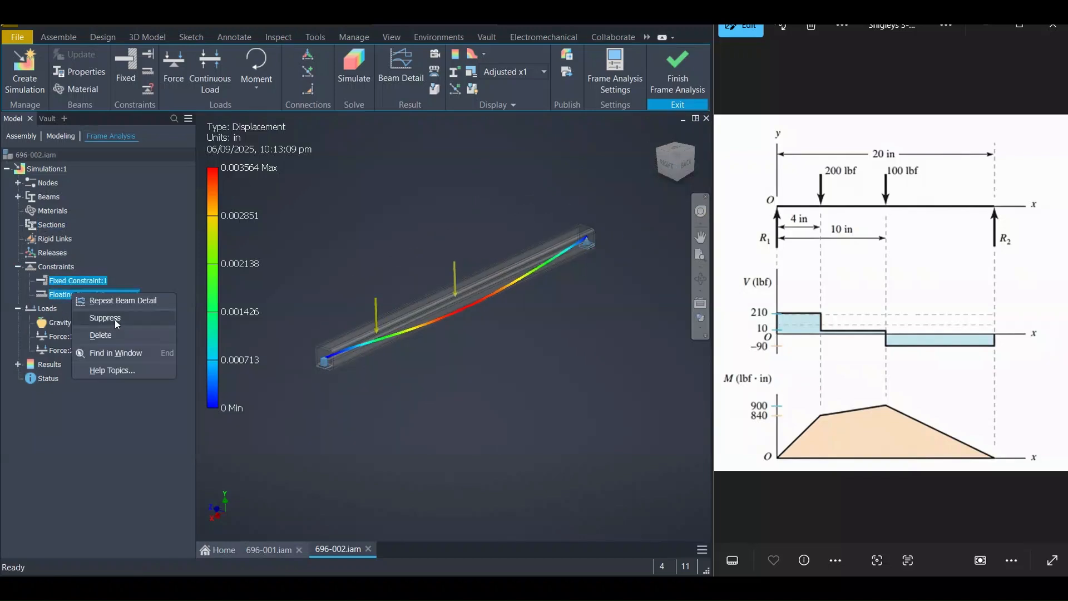
pyautogui.click(152, 261)
pyautogui.rightClick(94, 280)
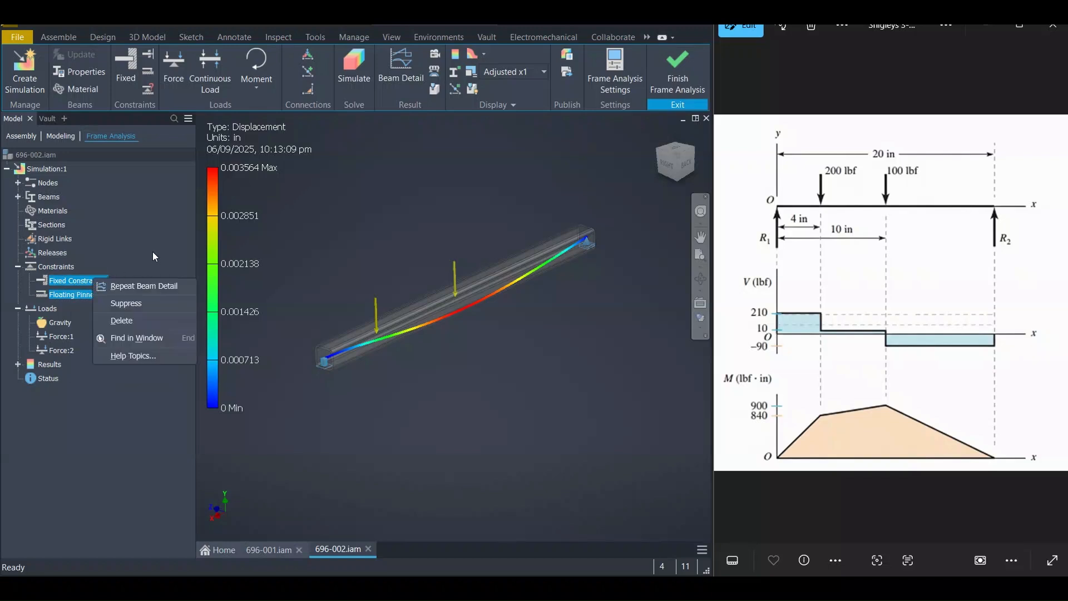
pyautogui.click(154, 256)
pyautogui.click(89, 281)
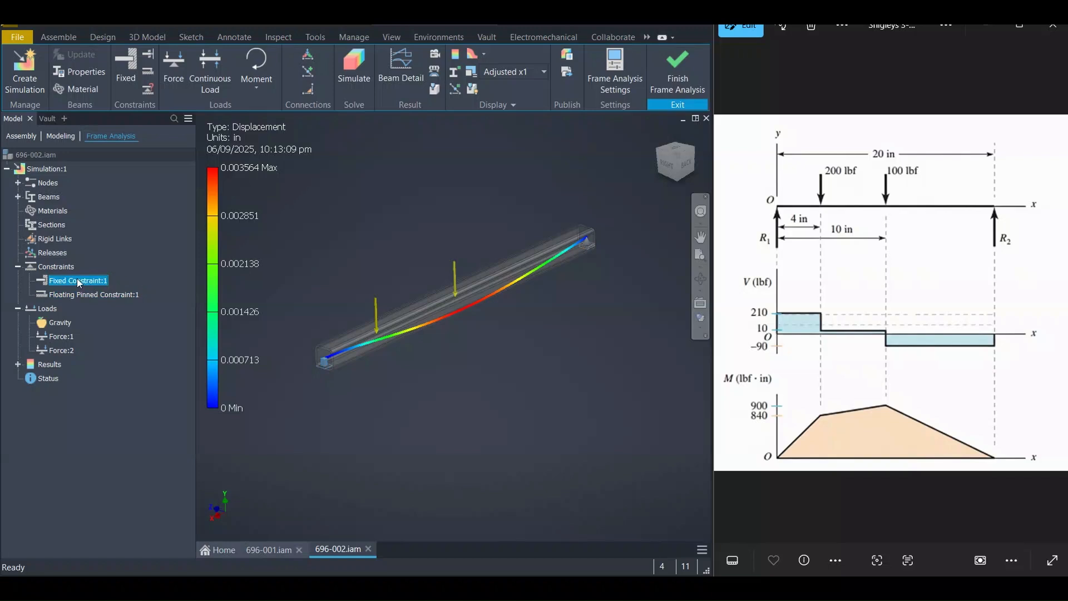
pyautogui.rightClick(79, 283)
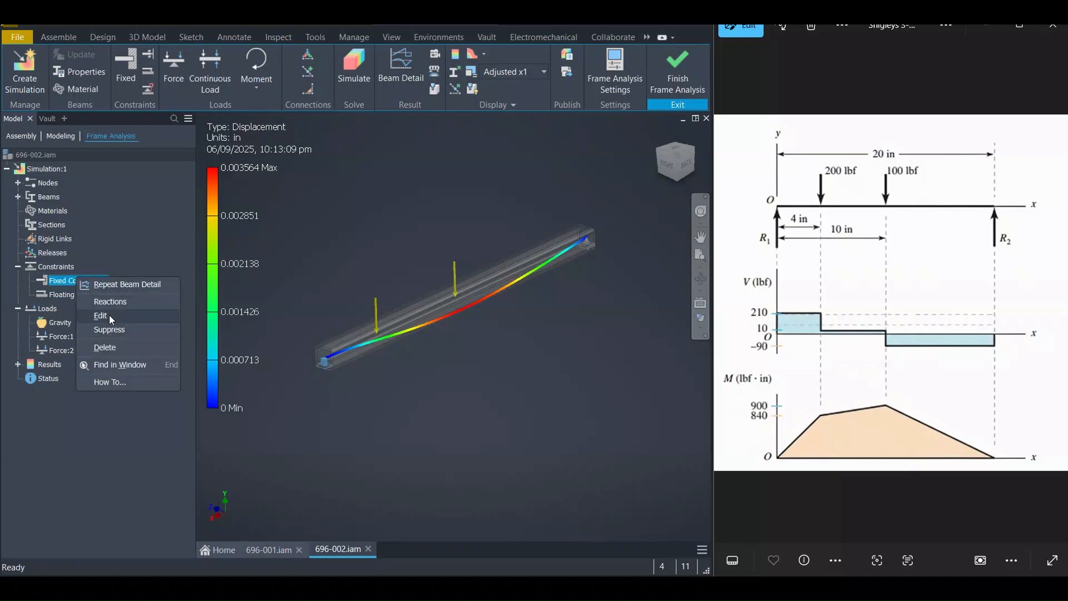
pyautogui.click(109, 347)
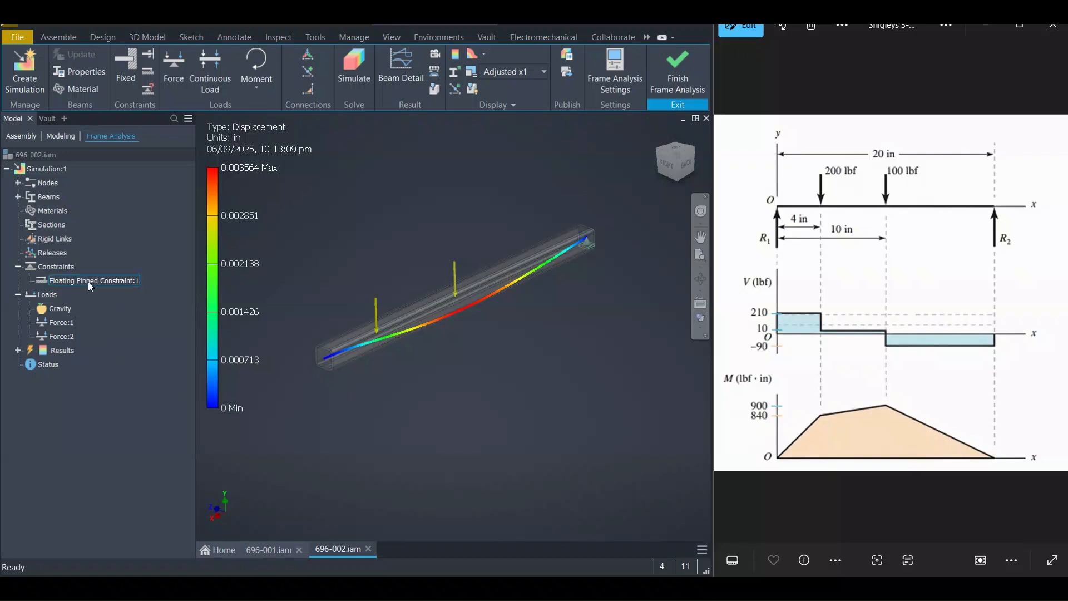
# Add a pinned constraint at the beam's left end node and rerun the simulation
pyautogui.click(150, 57)
pyautogui.scroll(-4, 325, 359)
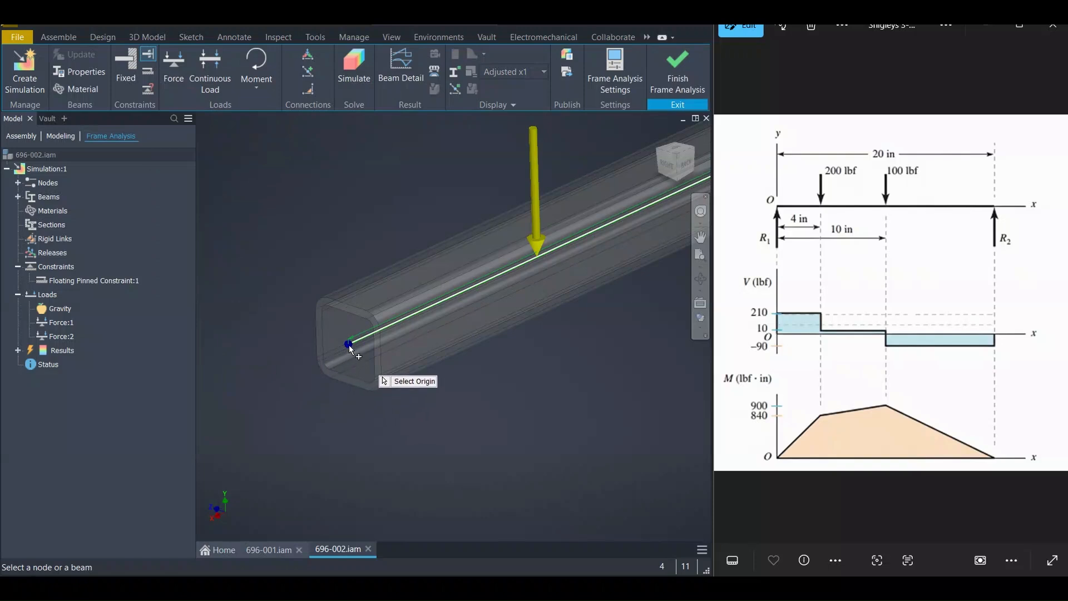
pyautogui.click(348, 349)
pyautogui.scroll(4, 348, 356)
pyautogui.moveTo(503, 349); pyautogui.dragTo(453, 363, button='middle')
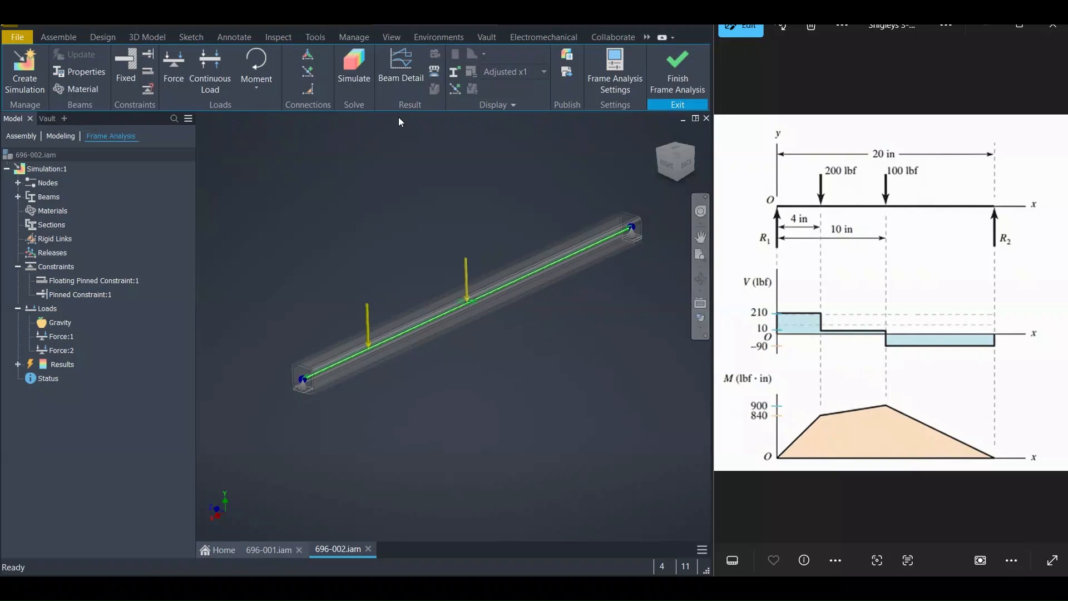
pyautogui.click(363, 68)
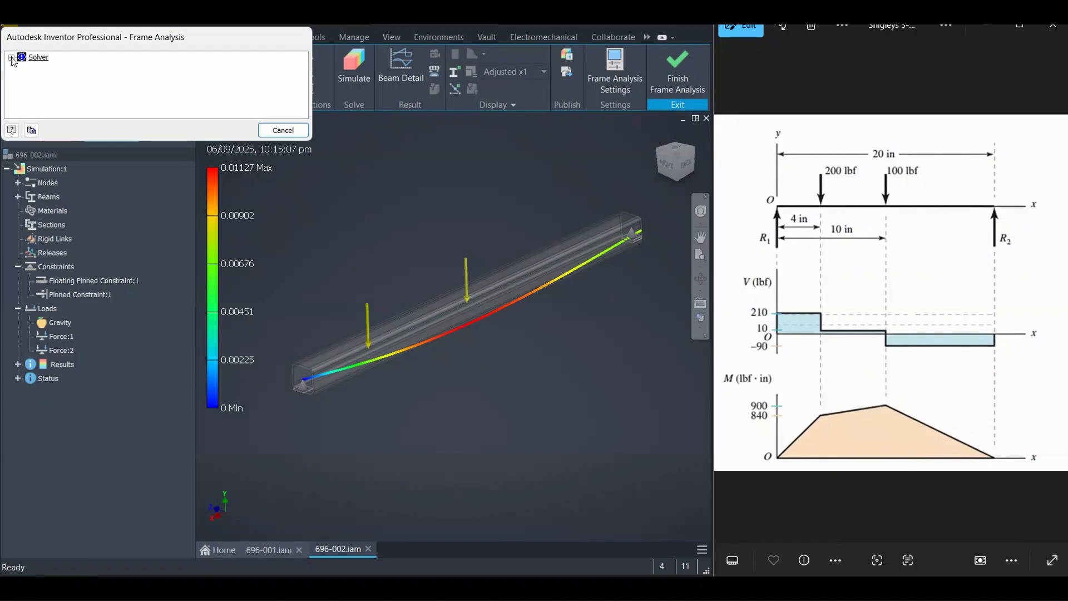
# Review the solver instability messages and inspect the beam's end supports in the view
pyautogui.click(11, 57)
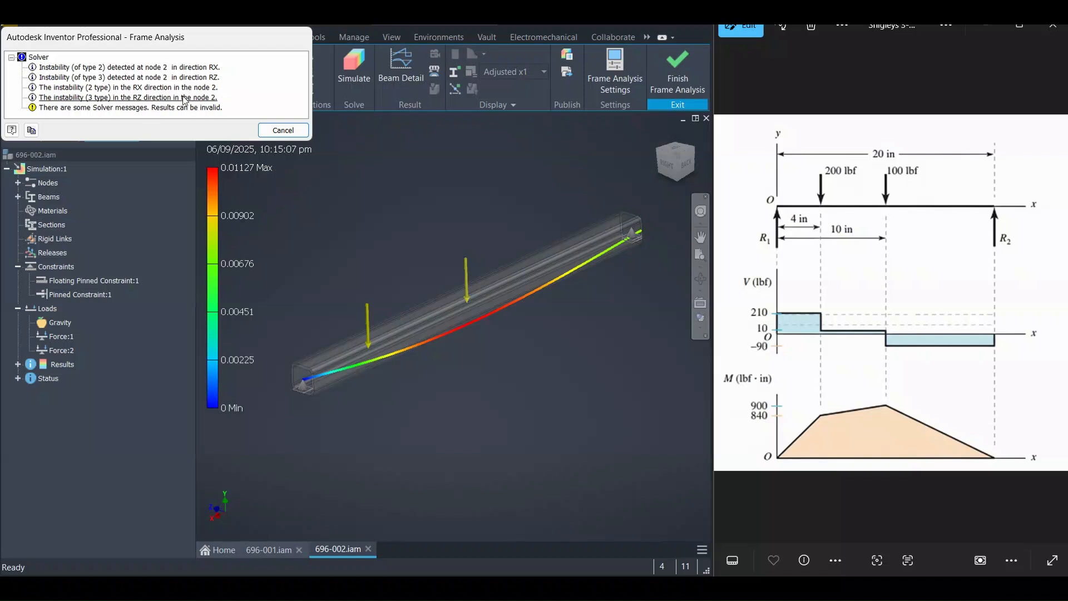
pyautogui.click(283, 130)
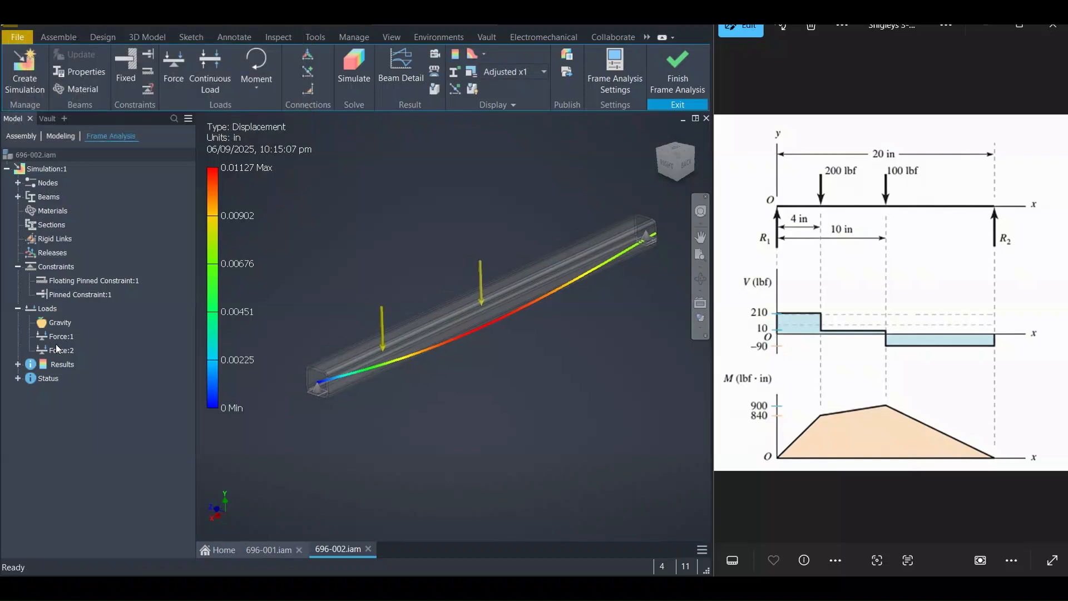
pyautogui.click(17, 378)
pyautogui.click(29, 392)
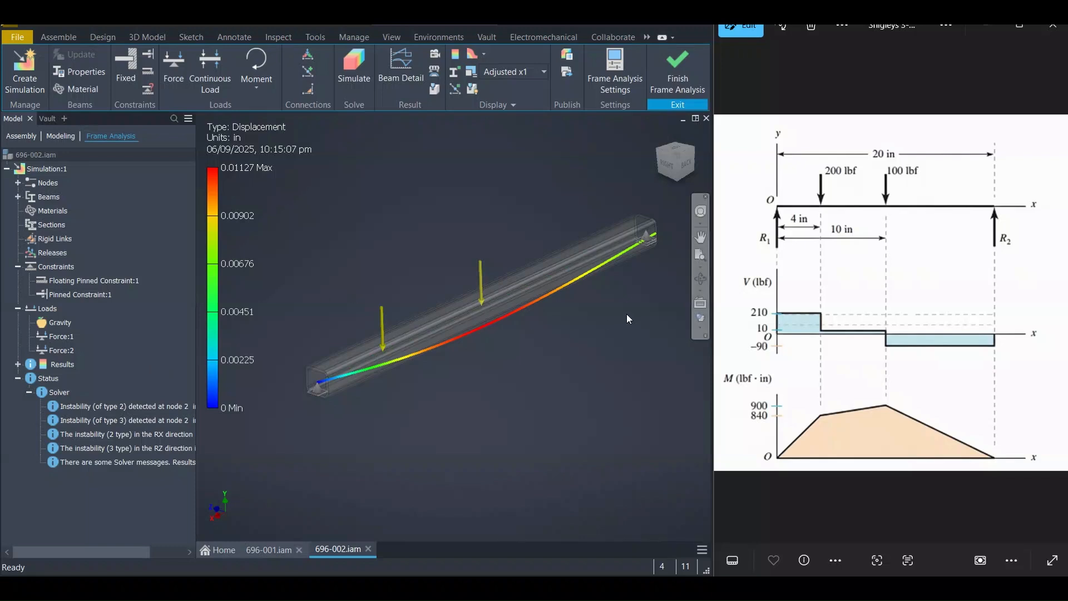
pyautogui.scroll(-3, 629, 317)
pyautogui.moveTo(629, 317)
pyautogui.keyDown('shift'); pyautogui.mouseDown(button='middle')
pyautogui.moveTo(567, 252)
pyautogui.moveTo(494, 265)
pyautogui.moveTo(530, 333)
pyautogui.mouseUp(button='middle'); pyautogui.keyUp('shift')
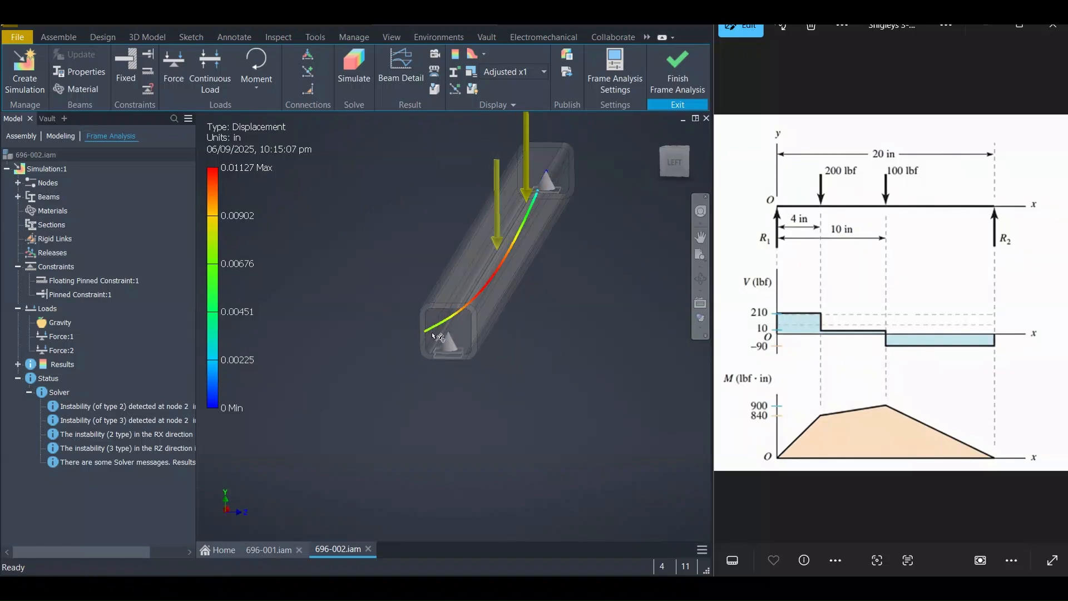
pyautogui.scroll(-5, 463, 336)
pyautogui.moveTo(462, 337)
pyautogui.keyDown('shift'); pyautogui.mouseDown(button='middle')
pyautogui.moveTo(496, 332)
pyautogui.moveTo(436, 346)
pyautogui.moveTo(538, 347)
pyautogui.moveTo(477, 313)
pyautogui.mouseUp(button='middle'); pyautogui.keyUp('shift')
pyautogui.scroll(5, 496, 332)
pyautogui.scroll(5, 443, 348)
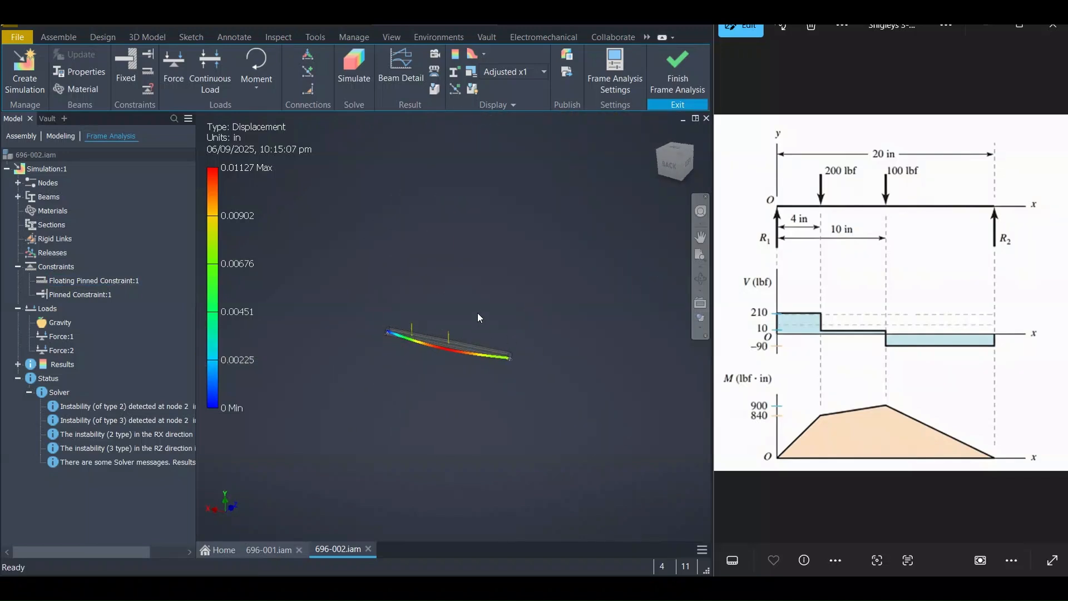
pyautogui.scroll(-5, 332, 360)
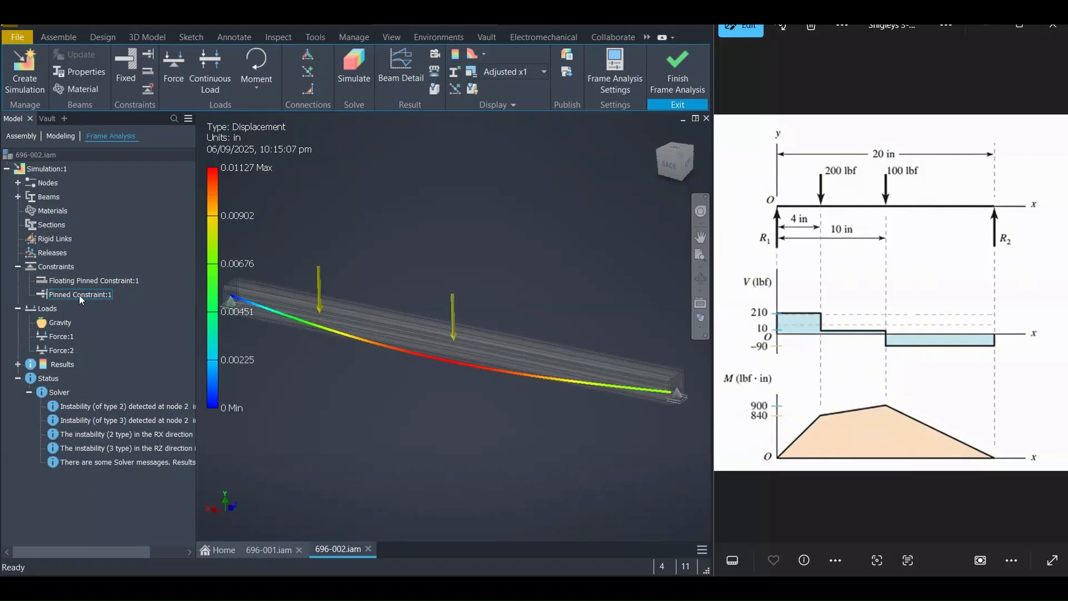
# Delete both the floating pinned and pinned constraints from the simulation
pyautogui.keyDown('ctrl'); pyautogui.click(76, 280); pyautogui.keyUp('ctrl')
pyautogui.rightClick(76, 281)
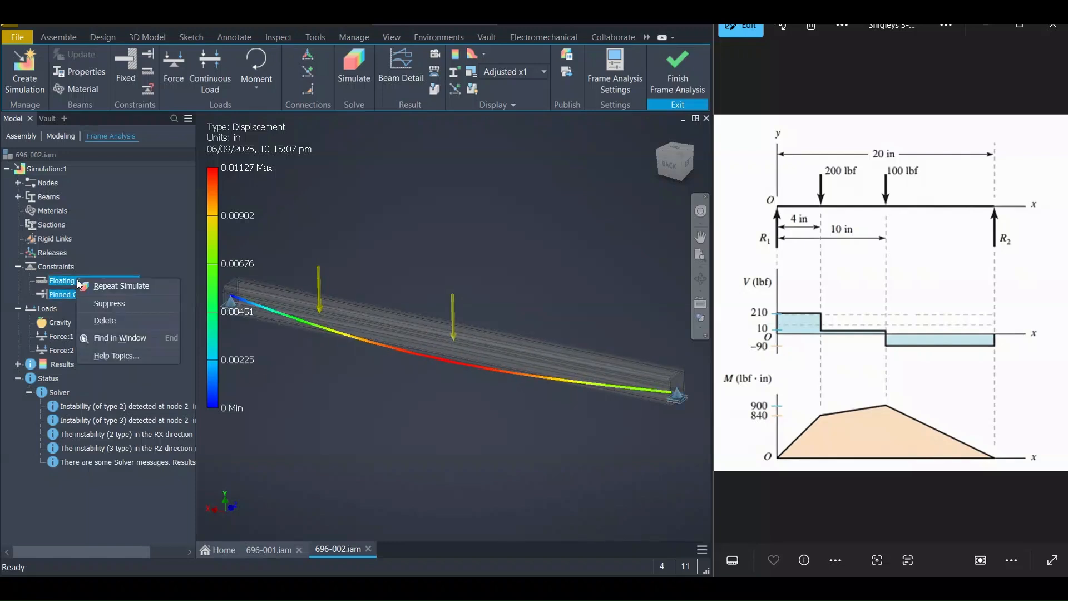
pyautogui.click(110, 320)
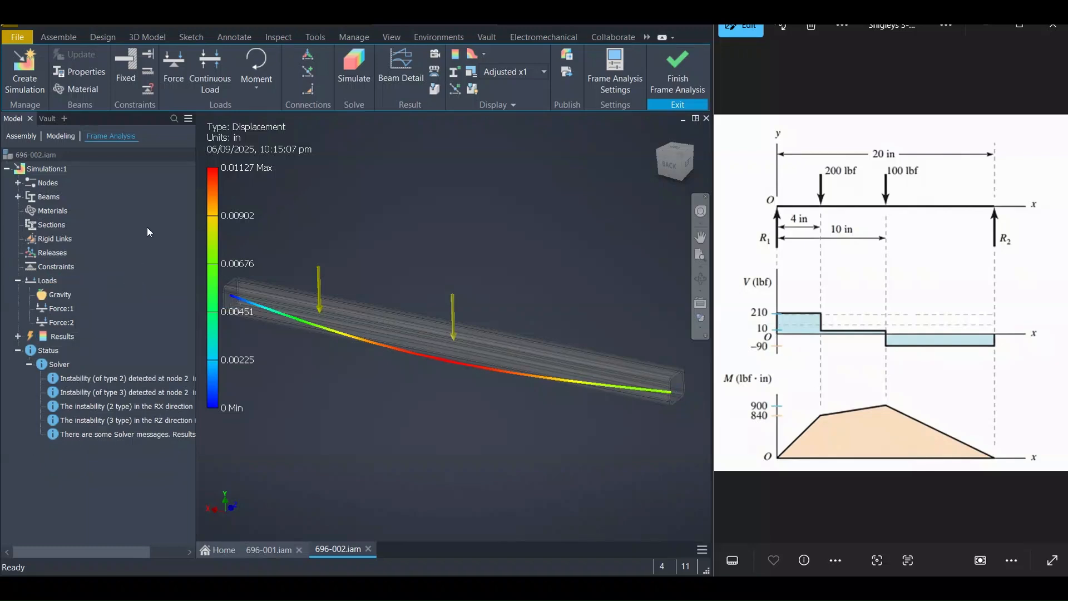
# Add a custom constraint at the beam's left end node with Z-axis displacement and Z-axis rotation set to uplift none
pyautogui.click(149, 89)
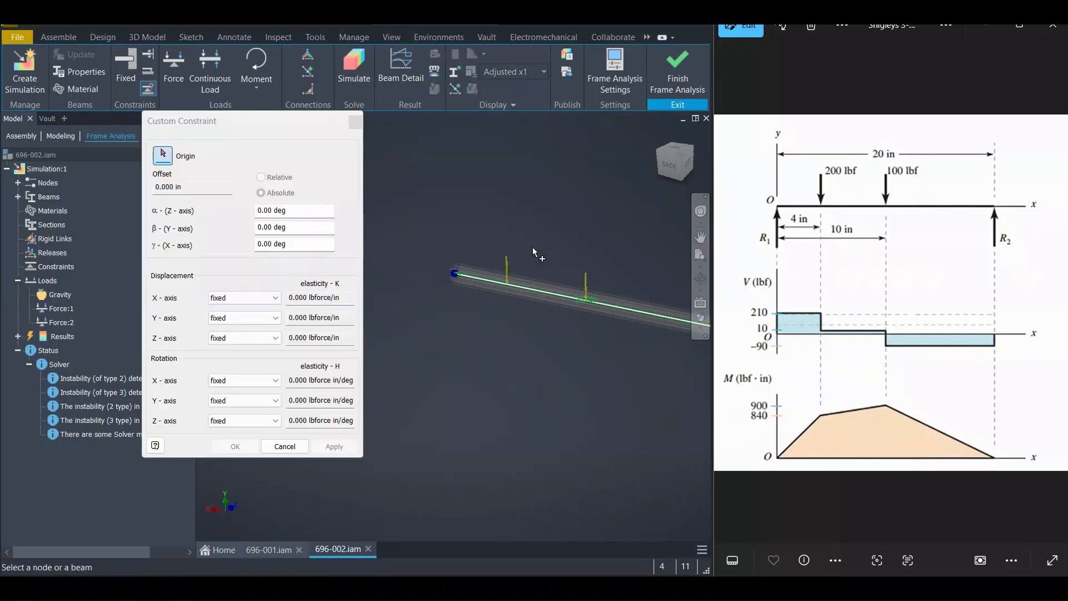
pyautogui.scroll(3, 456, 283)
pyautogui.scroll(2, 460, 255)
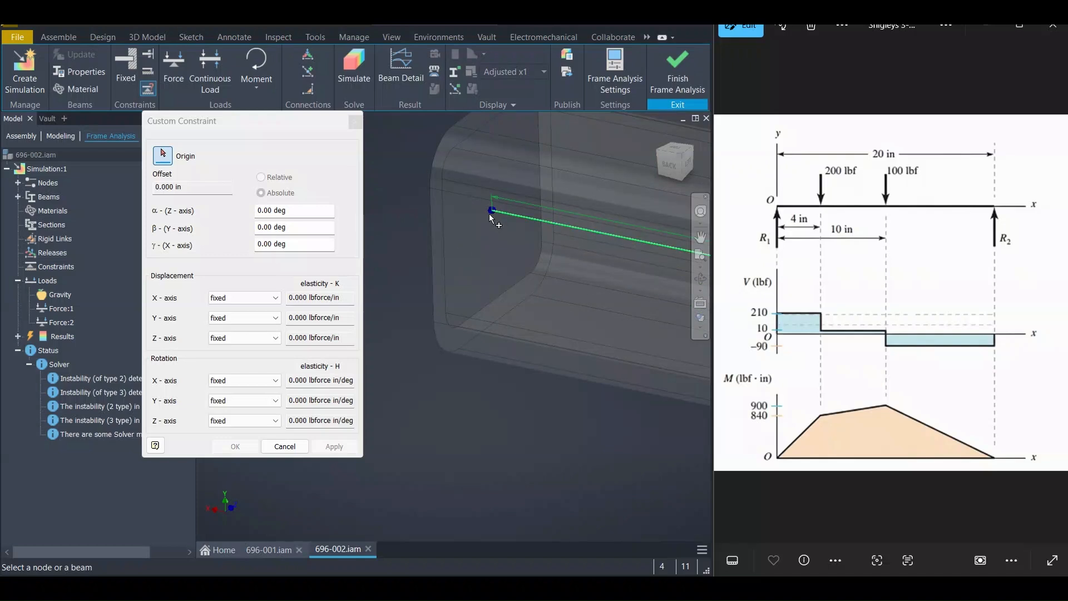
pyautogui.click(490, 212)
pyautogui.scroll(-5, 402, 290)
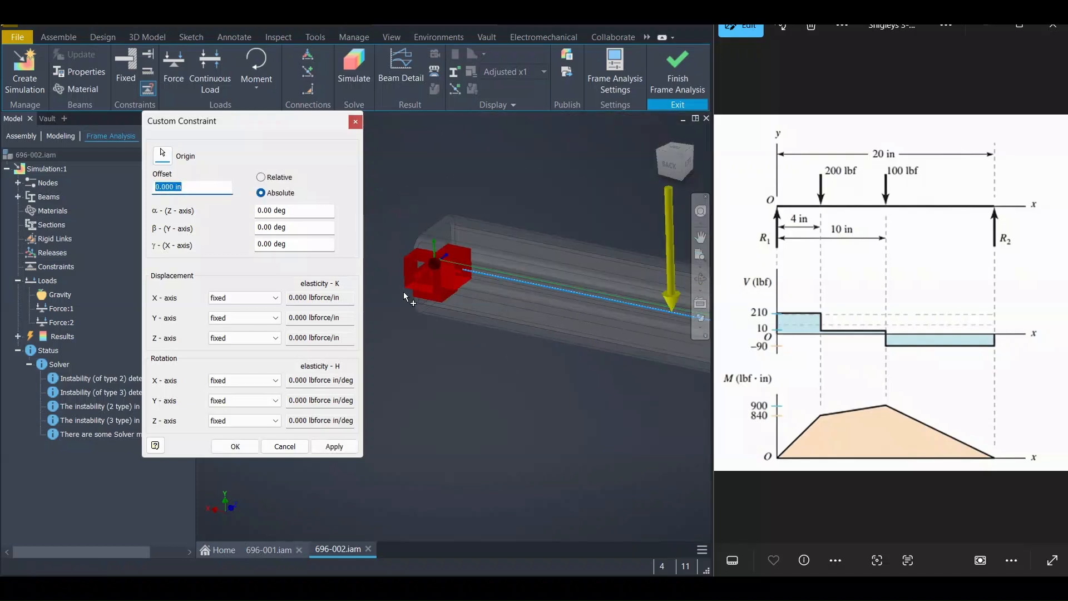
pyautogui.moveTo(459, 328)
pyautogui.keyDown('shift'); pyautogui.mouseDown(button='middle')
pyautogui.moveTo(417, 288)
pyautogui.moveTo(355, 298)
pyautogui.moveTo(508, 344)
pyautogui.moveTo(606, 316)
pyautogui.moveTo(503, 300)
pyautogui.moveTo(440, 318)
pyautogui.moveTo(469, 336)
pyautogui.mouseUp(button='middle'); pyautogui.keyUp('shift')
pyautogui.scroll(2, 468, 336)
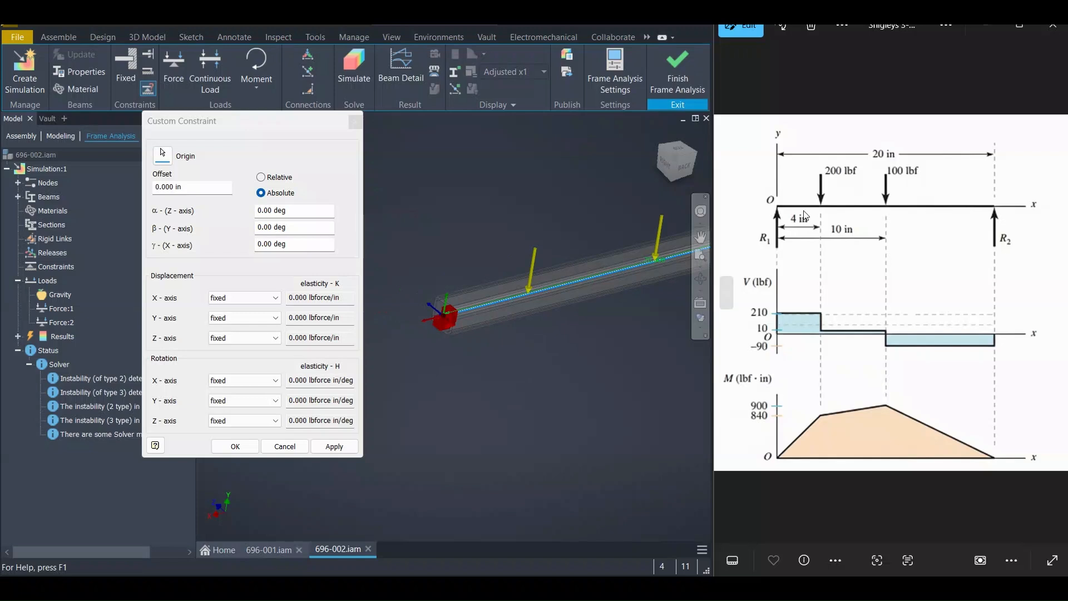
pyautogui.moveTo(477, 336); pyautogui.dragTo(456, 357, button='middle')
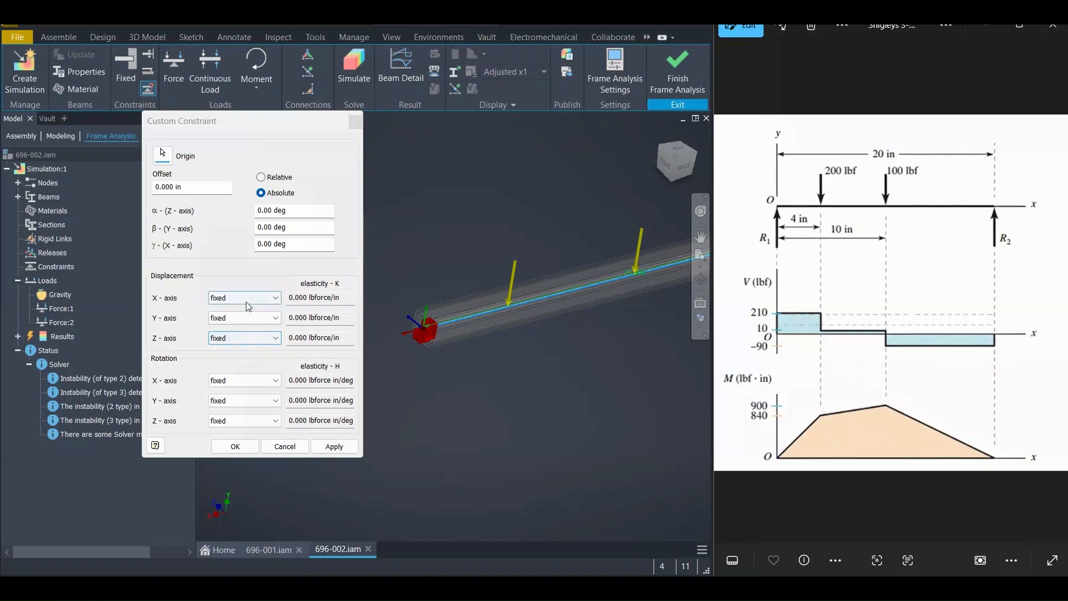
pyautogui.click(226, 339)
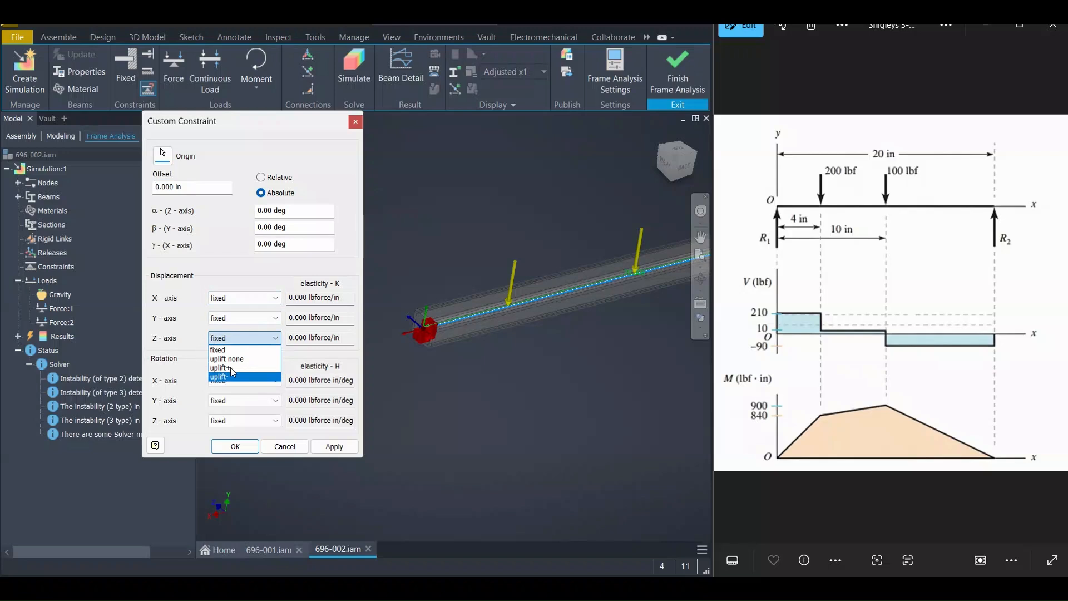
pyautogui.click(226, 359)
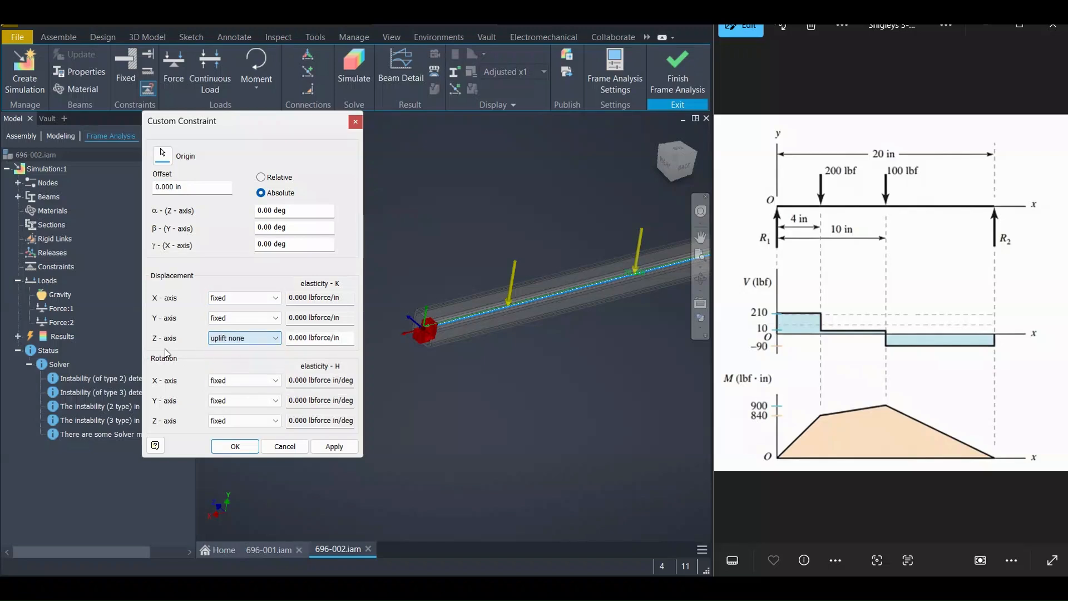
pyautogui.click(235, 420)
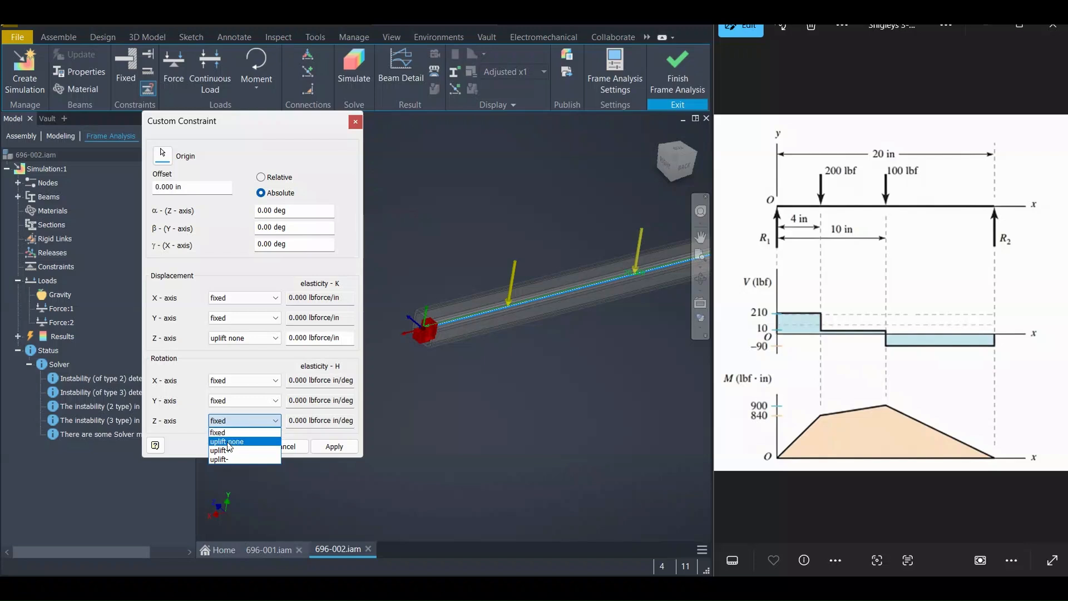
pyautogui.click(227, 442)
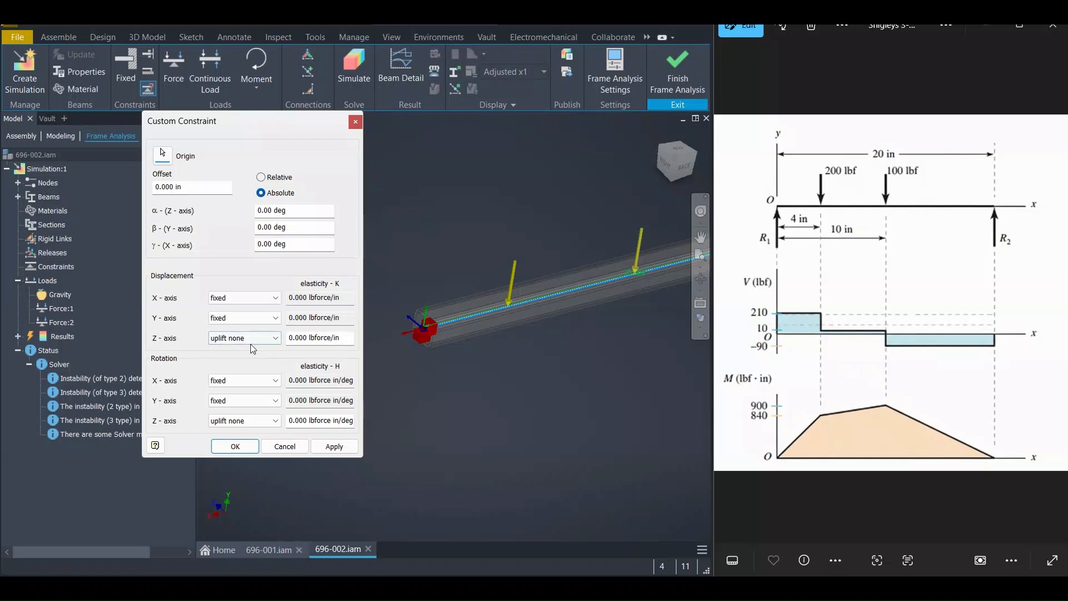
pyautogui.click(235, 447)
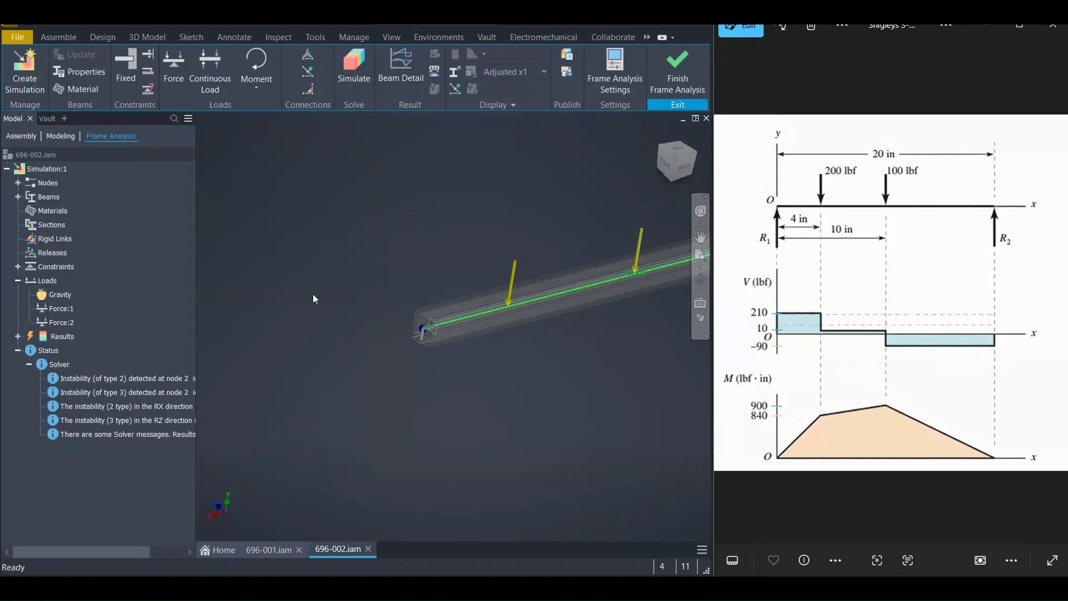
# Add a custom constraint at the beam's right end node with Z-axis rotation set to uplift none
pyautogui.keyDown('shift'); pyautogui.moveTo(384, 327); pyautogui.dragTo(363, 316, button='middle'); pyautogui.keyUp('shift')
pyautogui.moveTo(526, 321); pyautogui.dragTo(441, 346, button='middle')
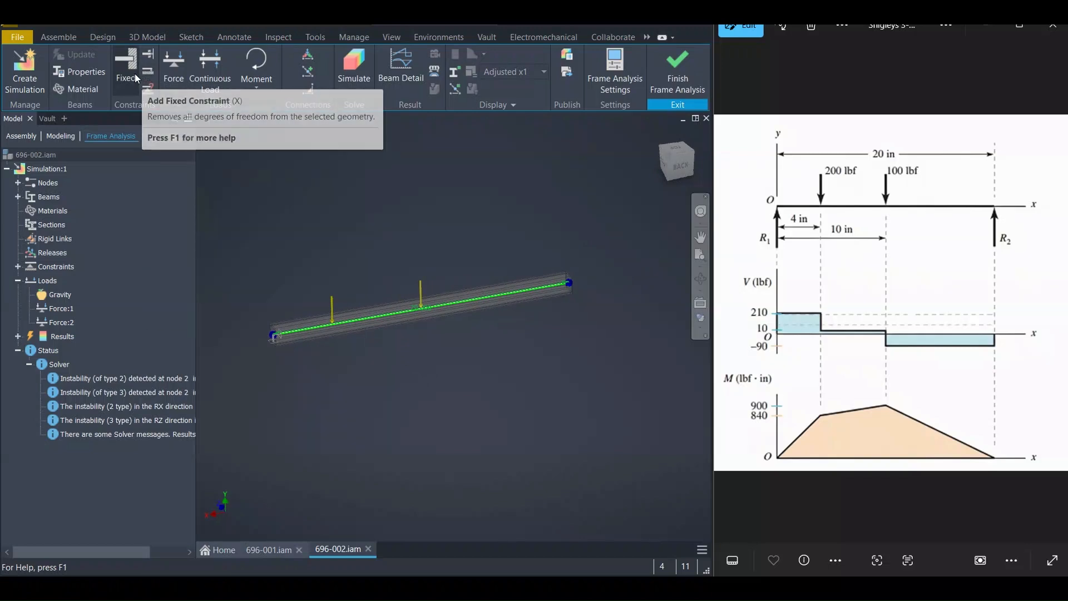
pyautogui.click(148, 88)
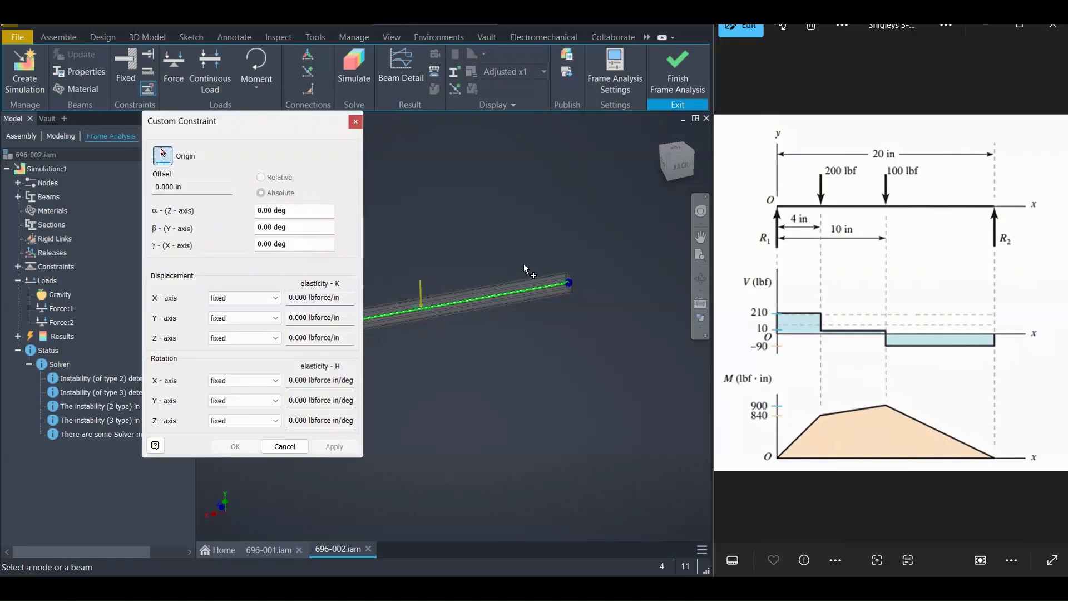
pyautogui.scroll(5, 585, 308)
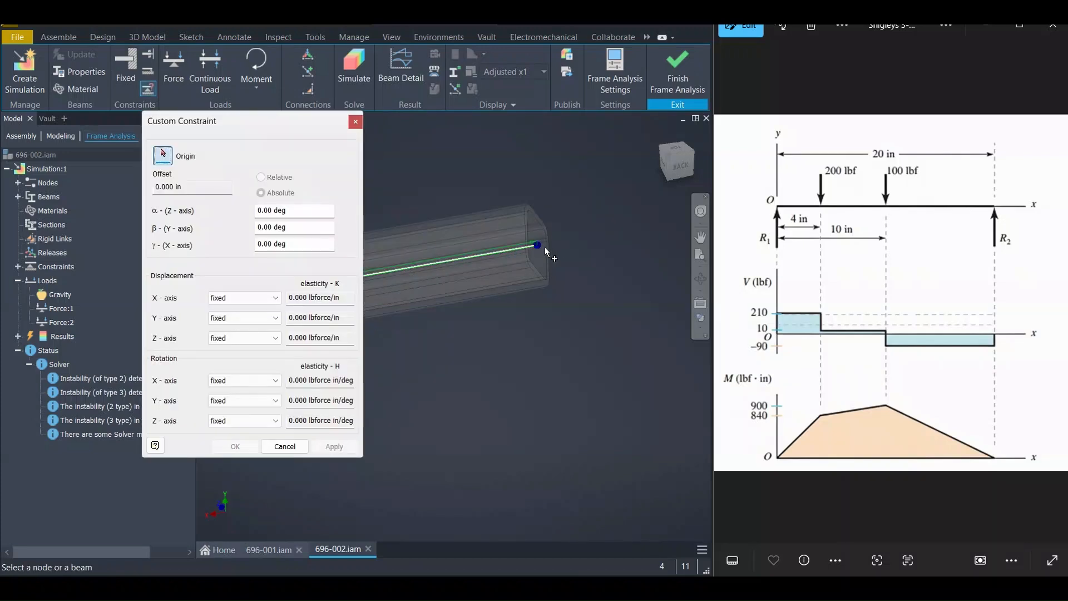
pyautogui.click(541, 246)
pyautogui.scroll(-4, 550, 313)
pyautogui.moveTo(485, 346)
pyautogui.keyDown('shift'); pyautogui.mouseDown(button='middle')
pyautogui.moveTo(503, 335)
pyautogui.moveTo(505, 349)
pyautogui.mouseUp(button='middle'); pyautogui.keyUp('shift')
pyautogui.moveTo(468, 354); pyautogui.dragTo(608, 336, button='middle')
pyautogui.moveTo(518, 365)
pyautogui.mouseDown(button='middle')
pyautogui.moveTo(574, 382)
pyautogui.moveTo(531, 376)
pyautogui.mouseUp(button='middle')
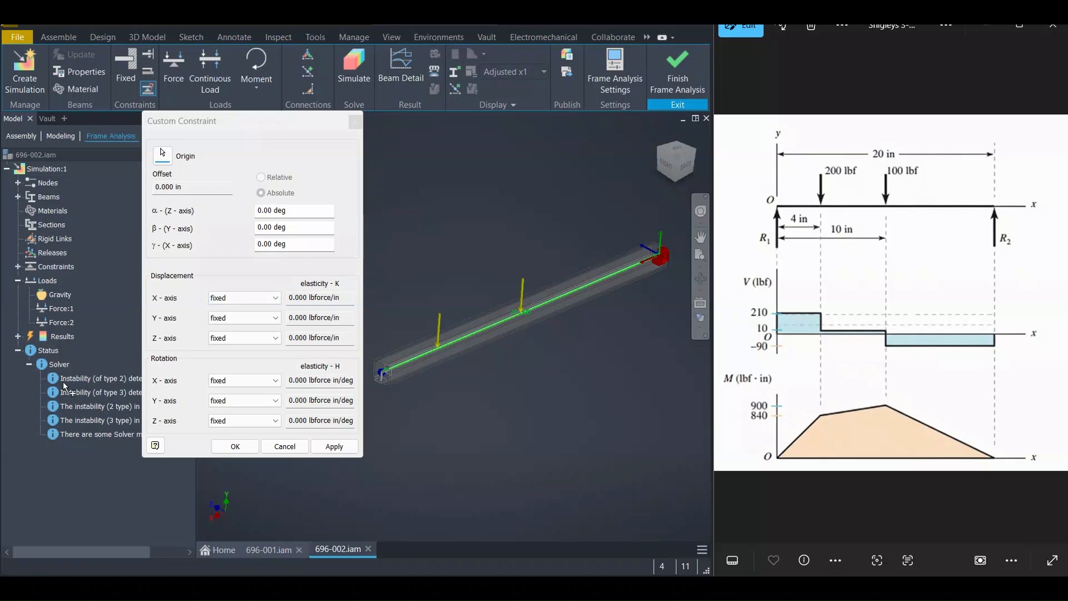
pyautogui.click(233, 424)
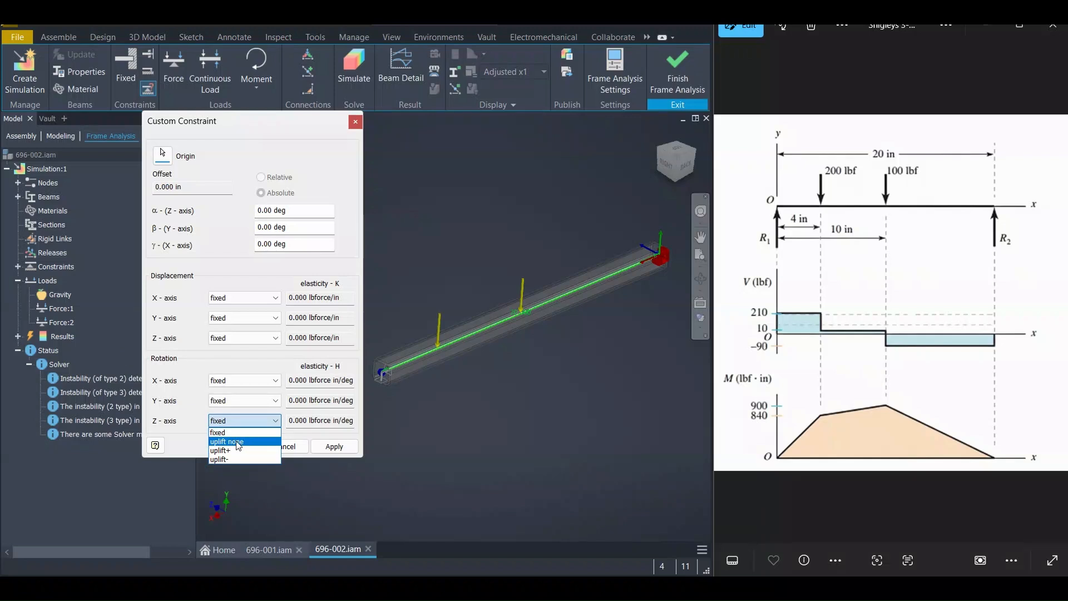
pyautogui.click(236, 442)
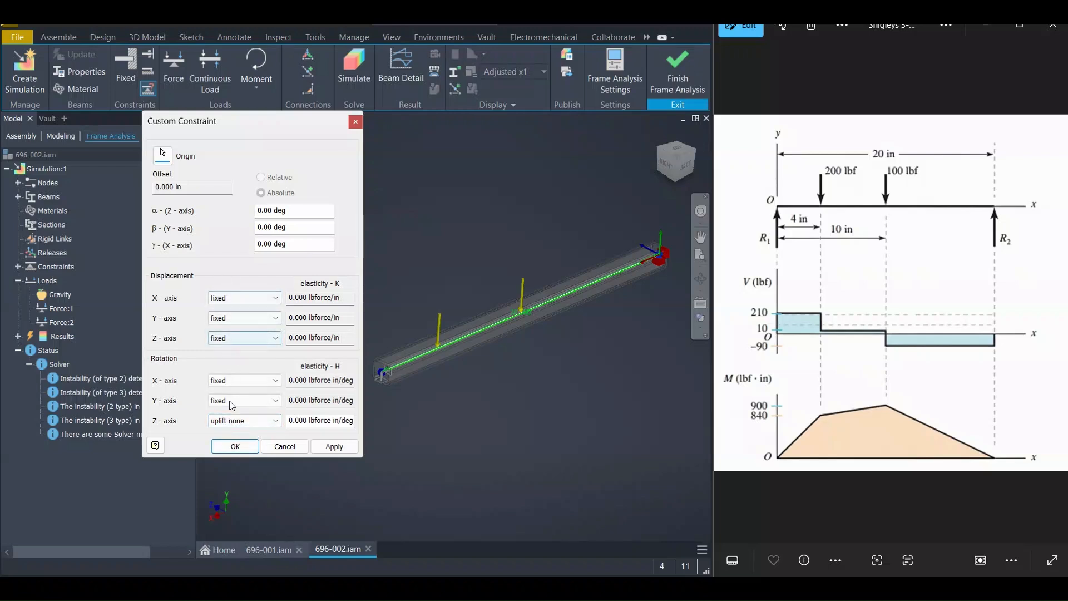
pyautogui.click(236, 447)
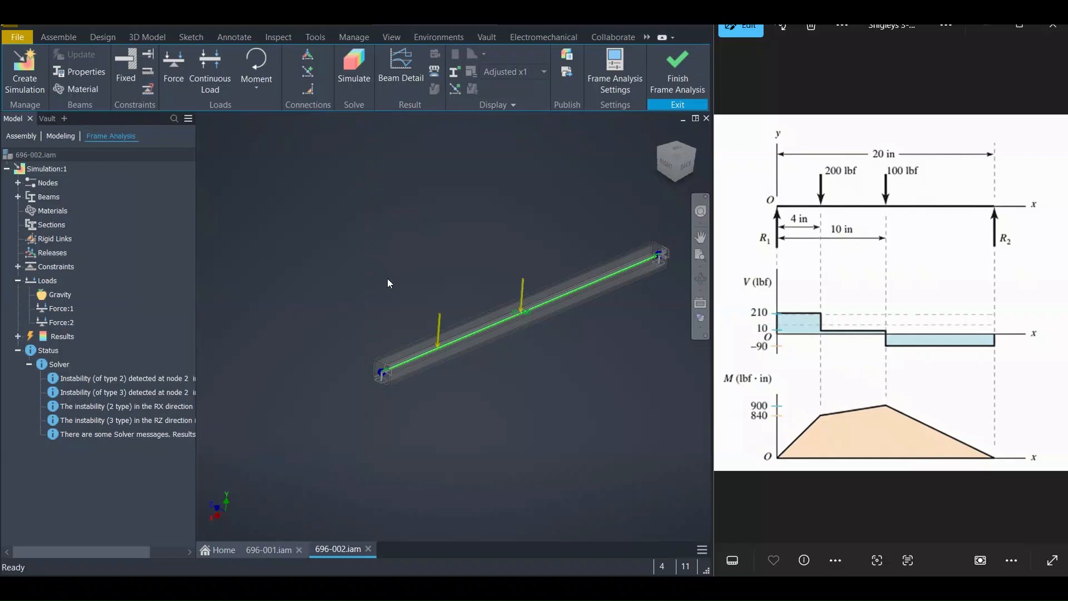
# Zoom in to examine the custom constraint symbol at the beam's end
pyautogui.scroll(5, 573, 287)
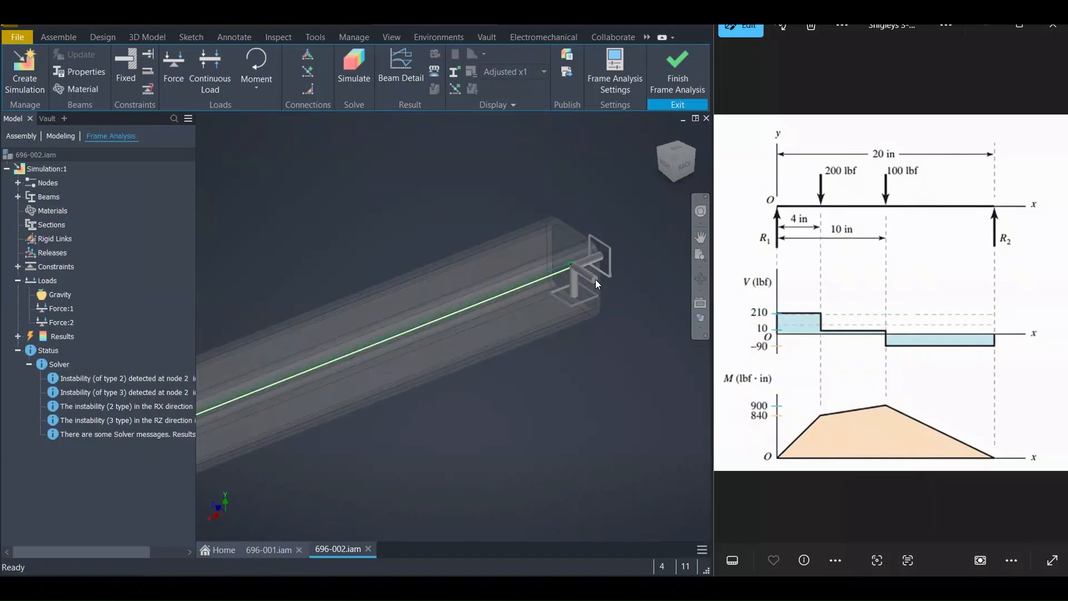
pyautogui.scroll(3, 595, 279)
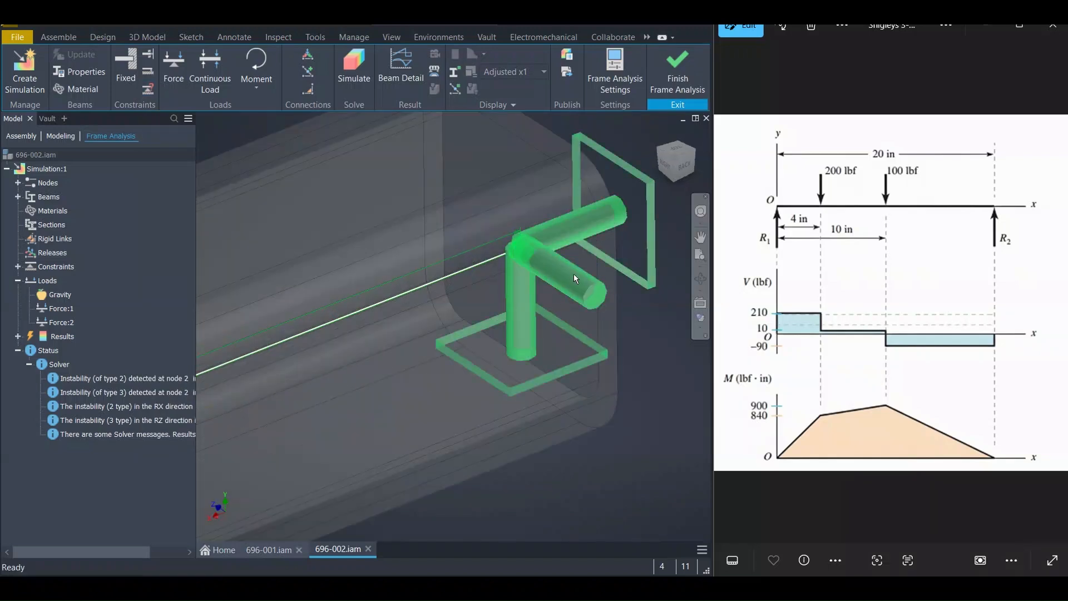
pyautogui.click(569, 272)
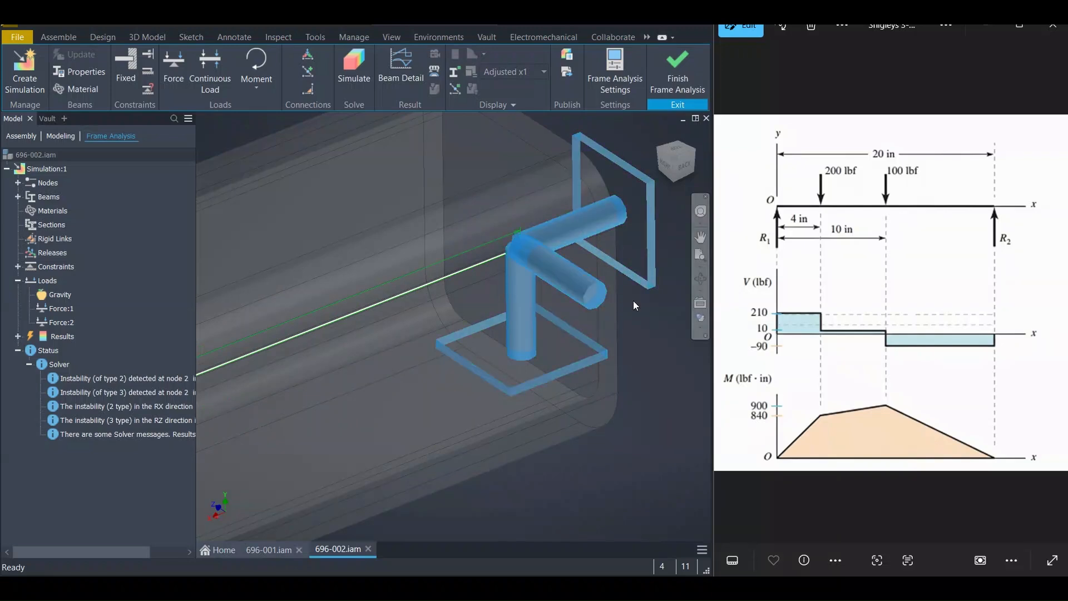
pyautogui.click(633, 308)
pyautogui.click(565, 287)
pyautogui.scroll(-10, 579, 335)
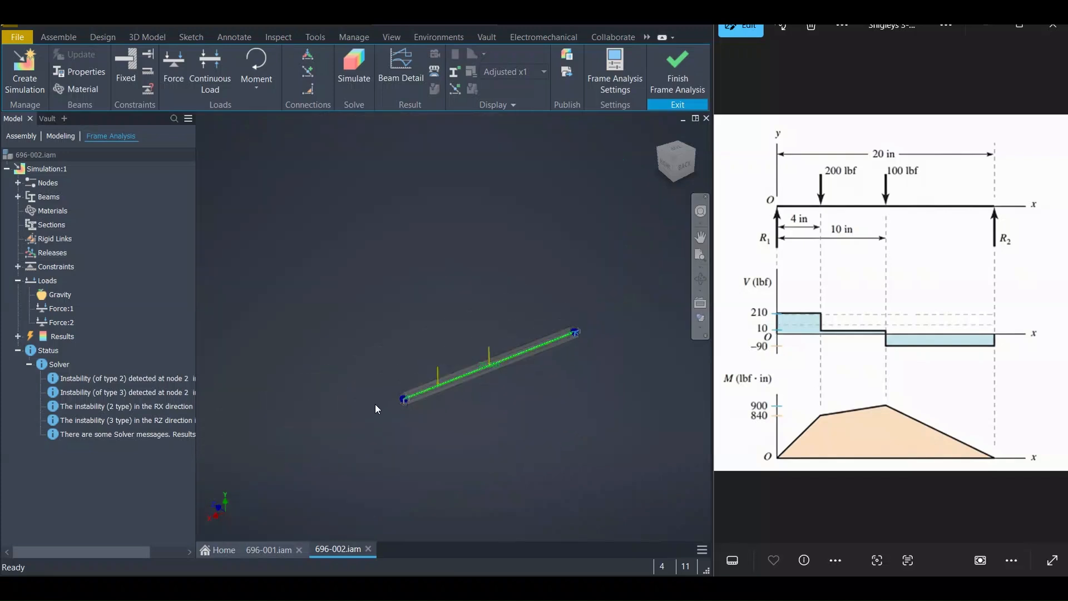
pyautogui.scroll(6, 375, 404)
pyautogui.scroll(4, 548, 366)
pyautogui.moveTo(550, 361); pyautogui.dragTo(392, 296, button='middle')
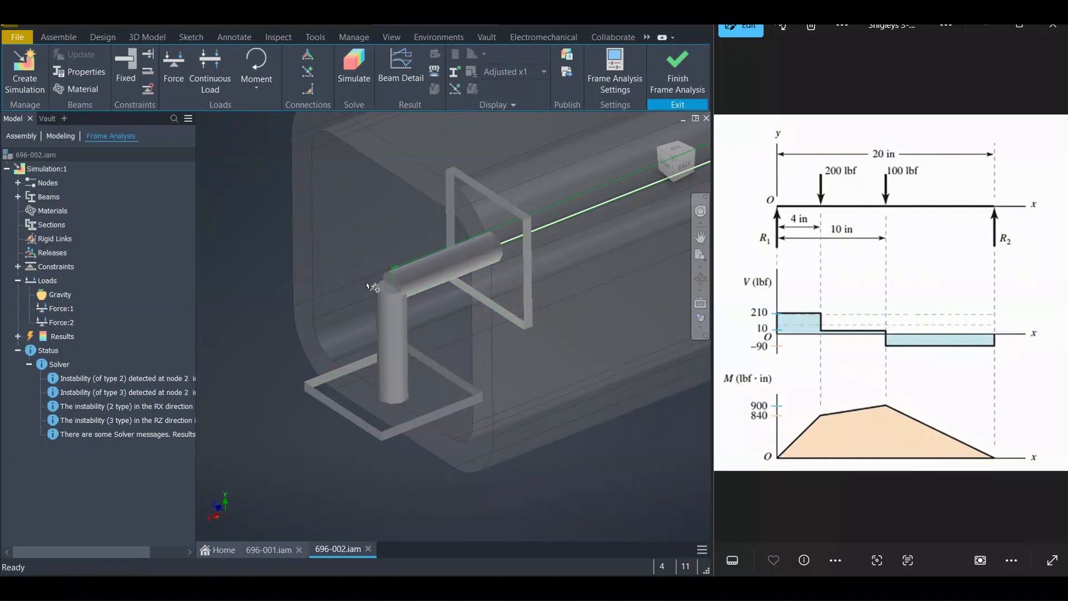
pyautogui.scroll(-10, 368, 285)
pyautogui.moveTo(503, 276); pyautogui.dragTo(428, 329, button='middle')
pyautogui.middleClick(428, 329)
pyautogui.middleClick(427, 328)
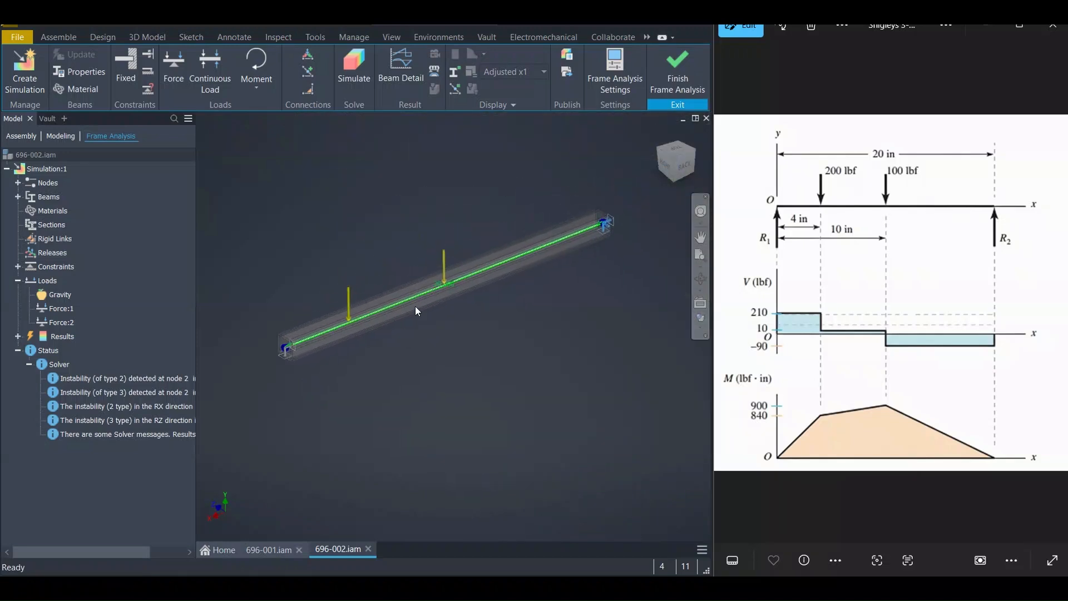
# Rerun the simulation and open Beam Detail for the beam showing the Fy force diagram
pyautogui.click(364, 64)
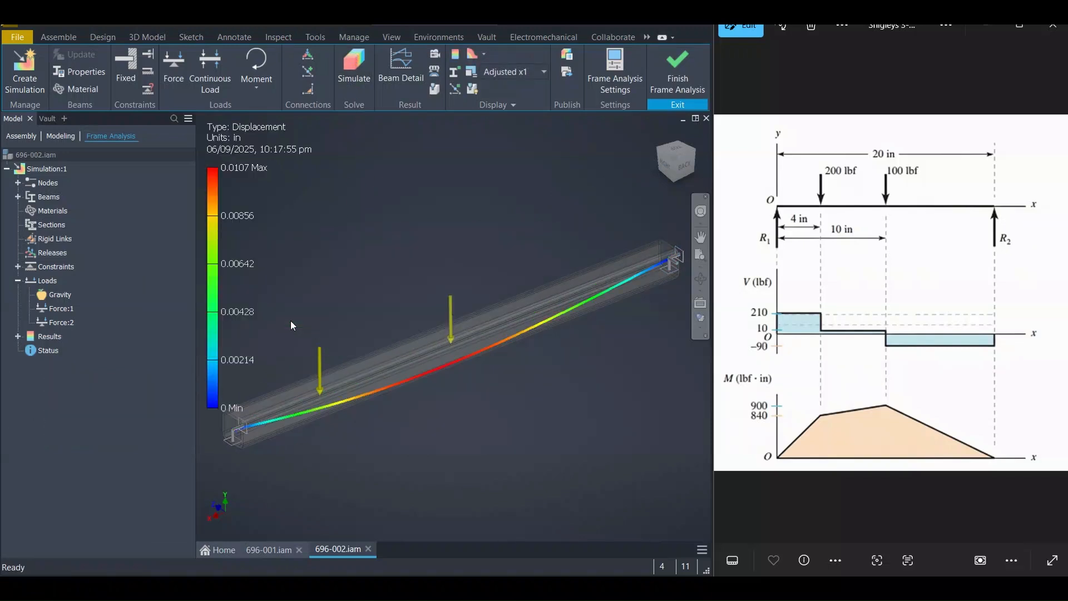
pyautogui.click(401, 71)
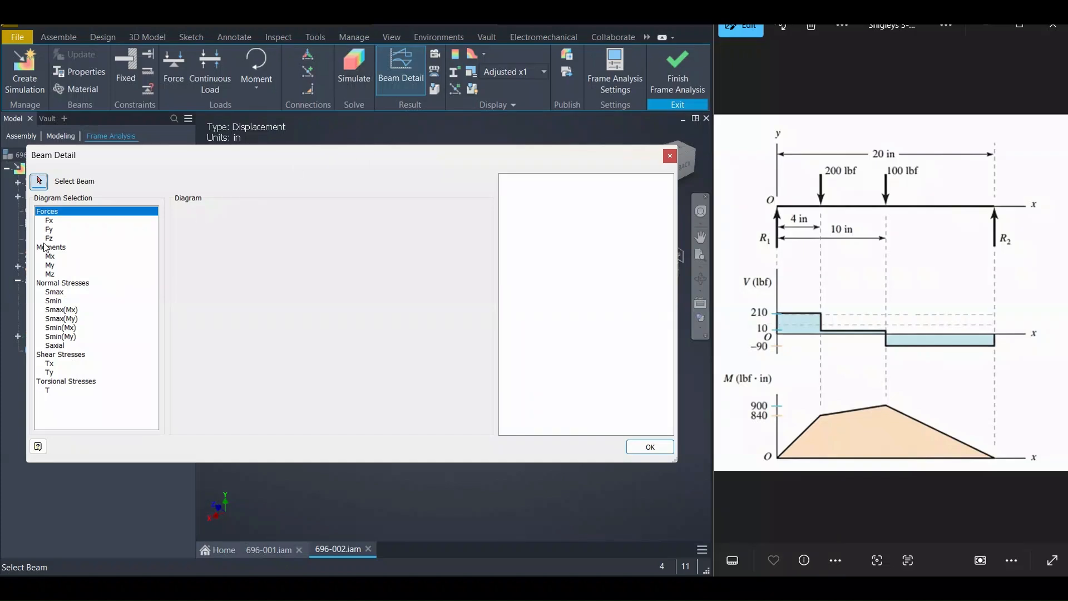
pyautogui.click(49, 222)
pyautogui.click(50, 228)
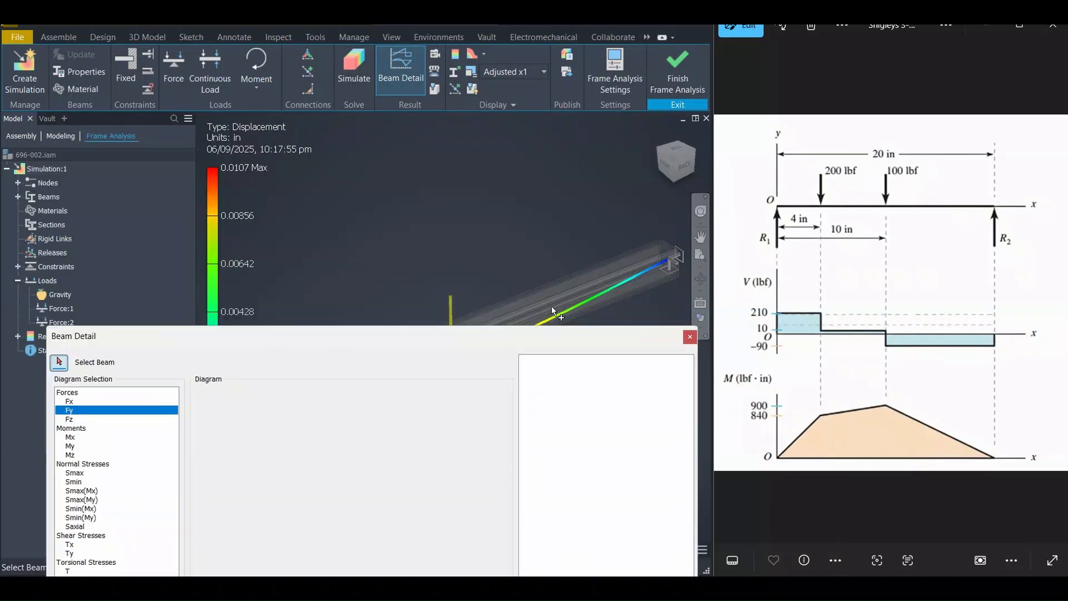
pyautogui.click(602, 281)
pyautogui.click(412, 333)
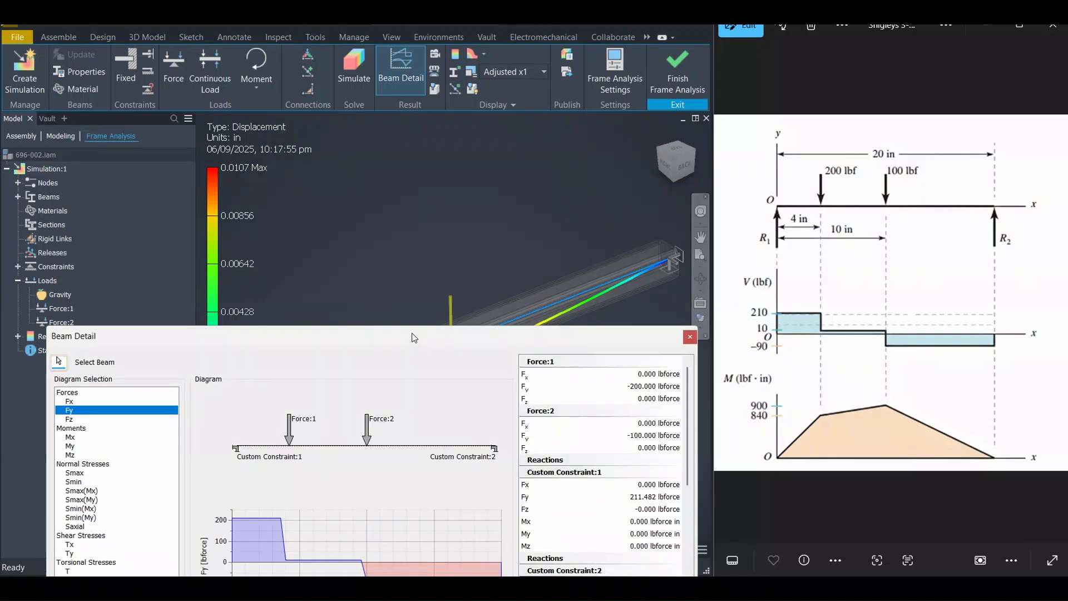
# Review the constraint reaction forces listed in the Beam Detail dialog, then close it
pyautogui.moveTo(413, 338); pyautogui.dragTo(387, 126)
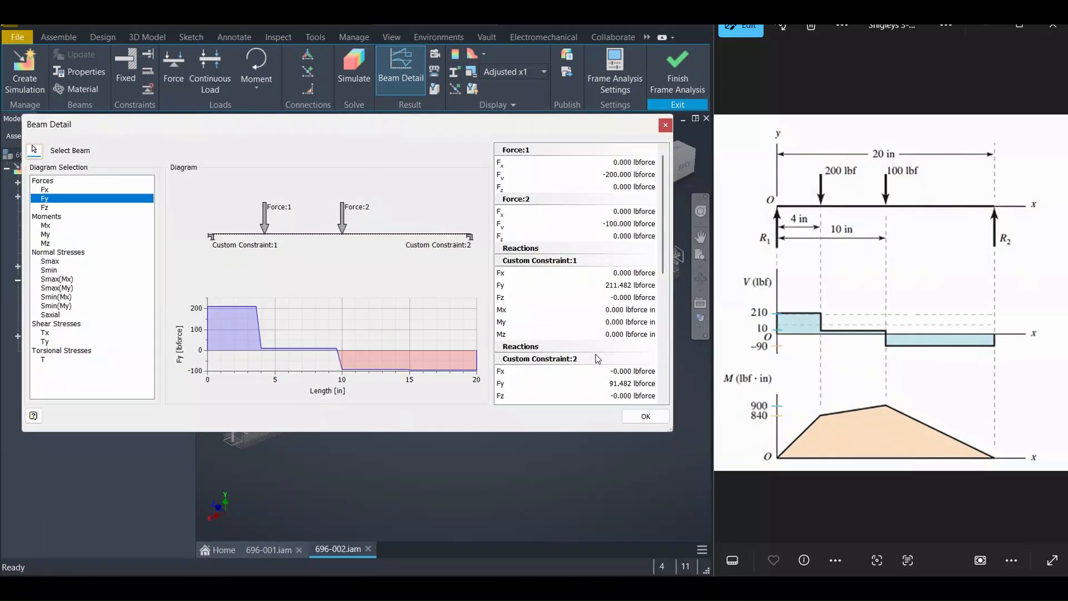
pyautogui.scroll(-2, 640, 331)
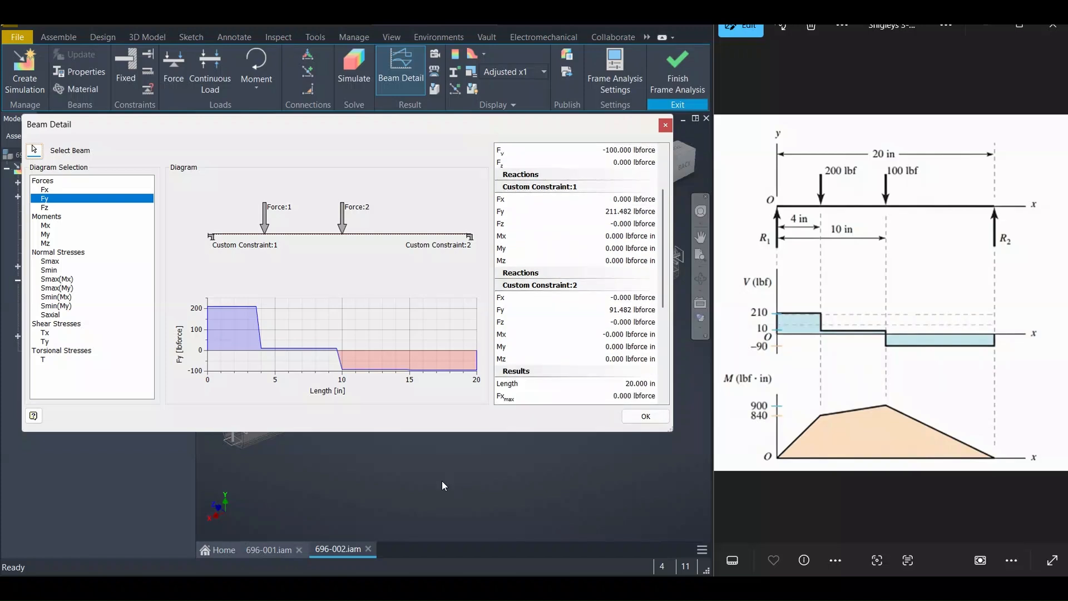
pyautogui.moveTo(603, 219); pyautogui.dragTo(646, 220)
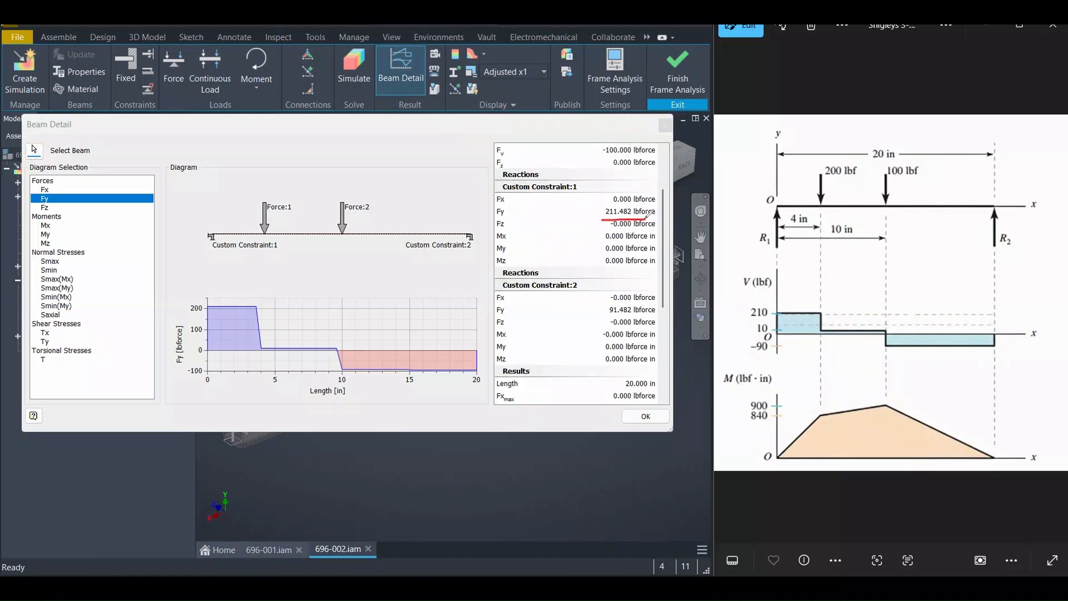
pyautogui.moveTo(604, 316); pyautogui.dragTo(640, 315)
pyautogui.press('e')
pyautogui.press('Escape')
pyautogui.press('Escape')
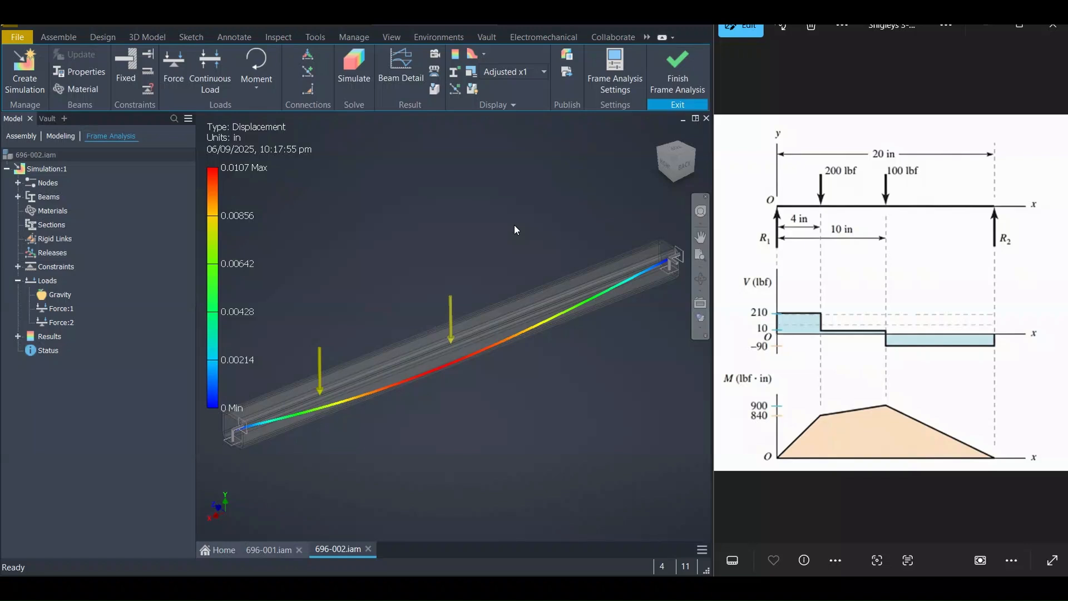
# Suppress the Gravity load in the simulation's load list
pyautogui.click(55, 296)
pyautogui.rightClick(55, 297)
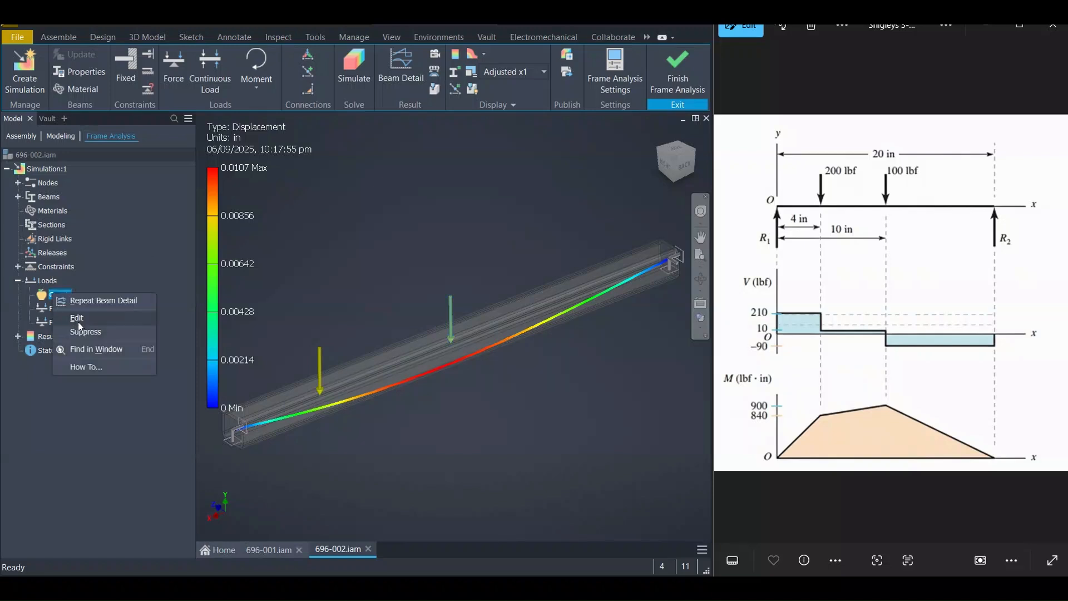
pyautogui.click(88, 333)
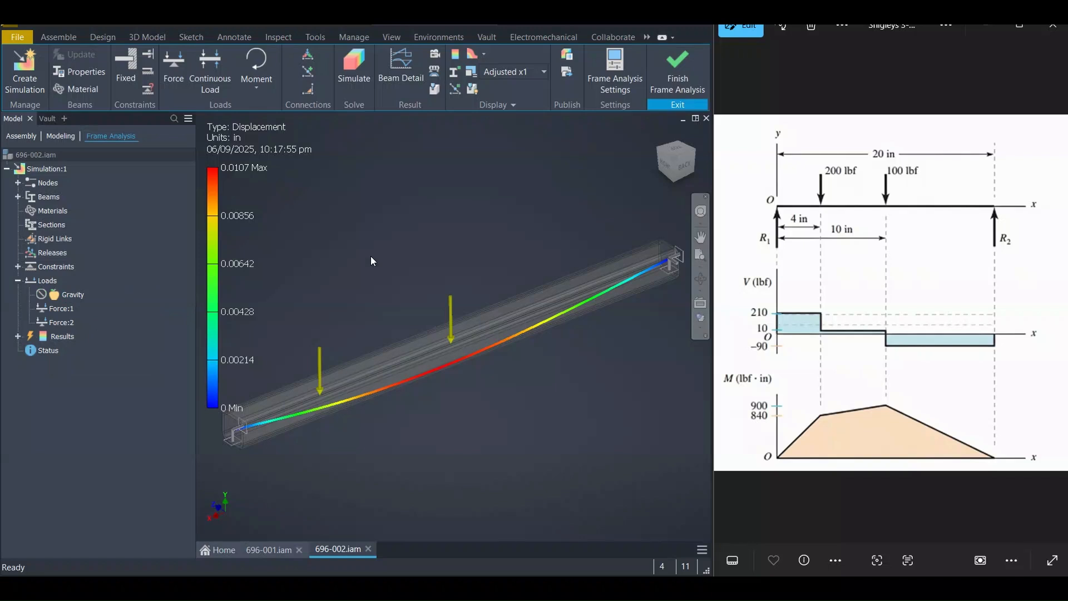
# Rerun the simulation and show the beam's Fy force diagram in Beam Detail
pyautogui.click(353, 68)
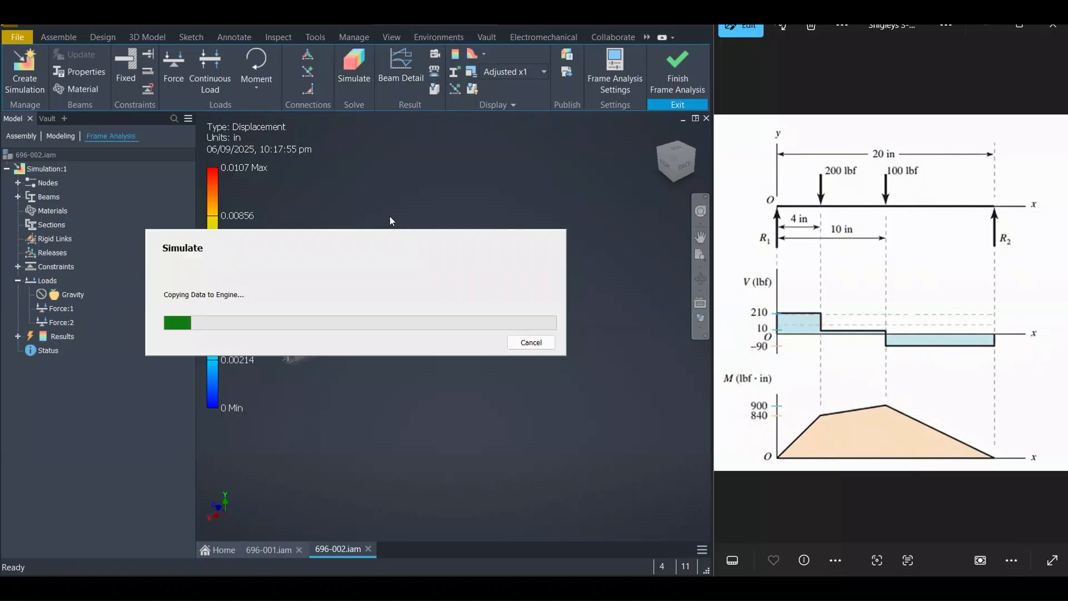
pyautogui.click(395, 84)
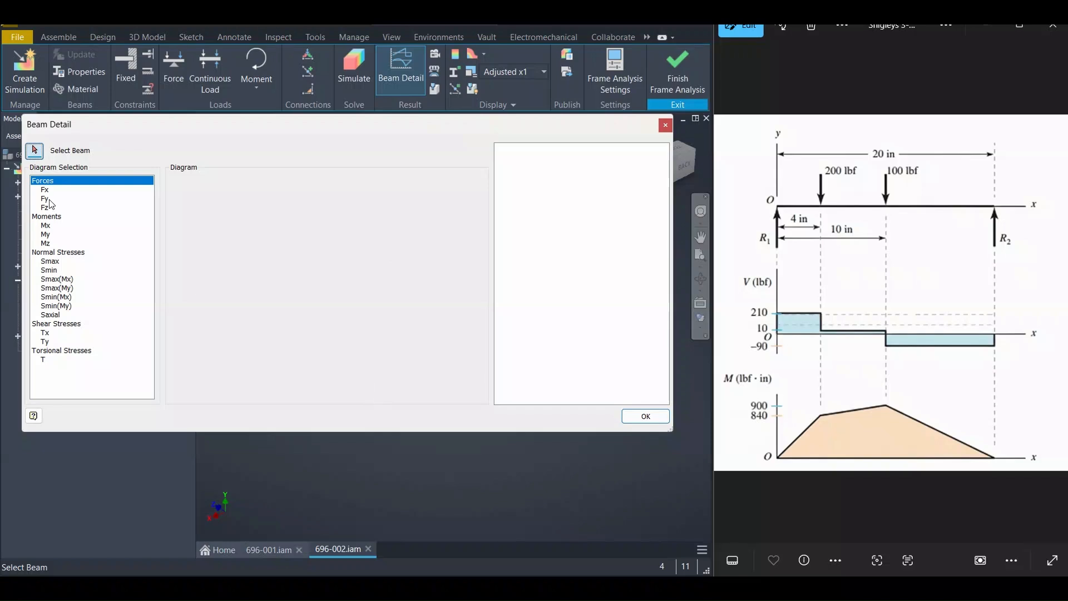
pyautogui.click(45, 199)
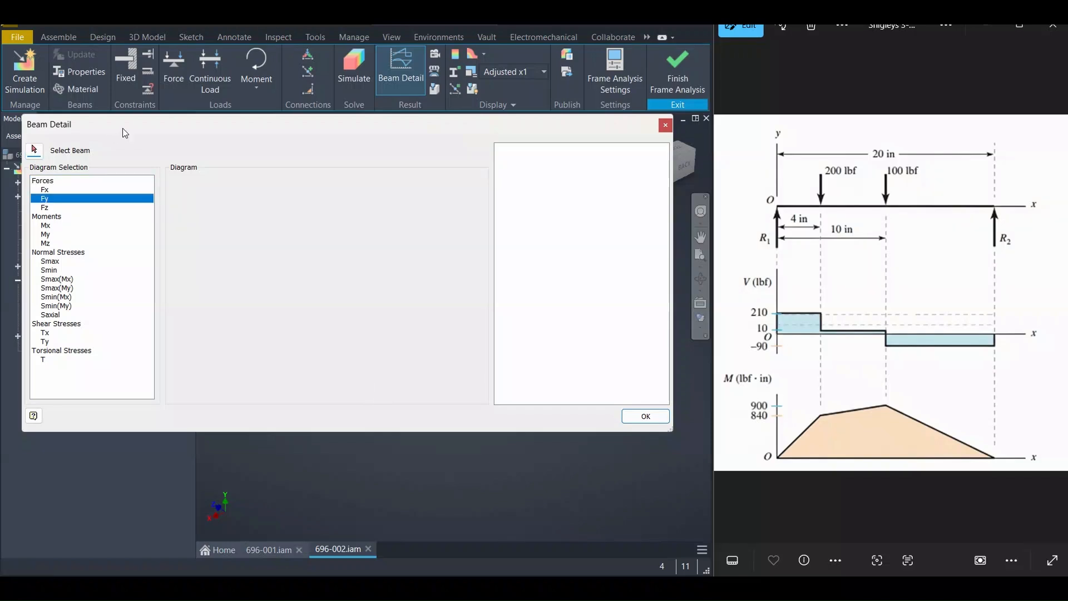
# Examine the updated constraint reactions and maximum results in Beam Detail, then close the dialog
pyautogui.moveTo(125, 133); pyautogui.dragTo(256, 317)
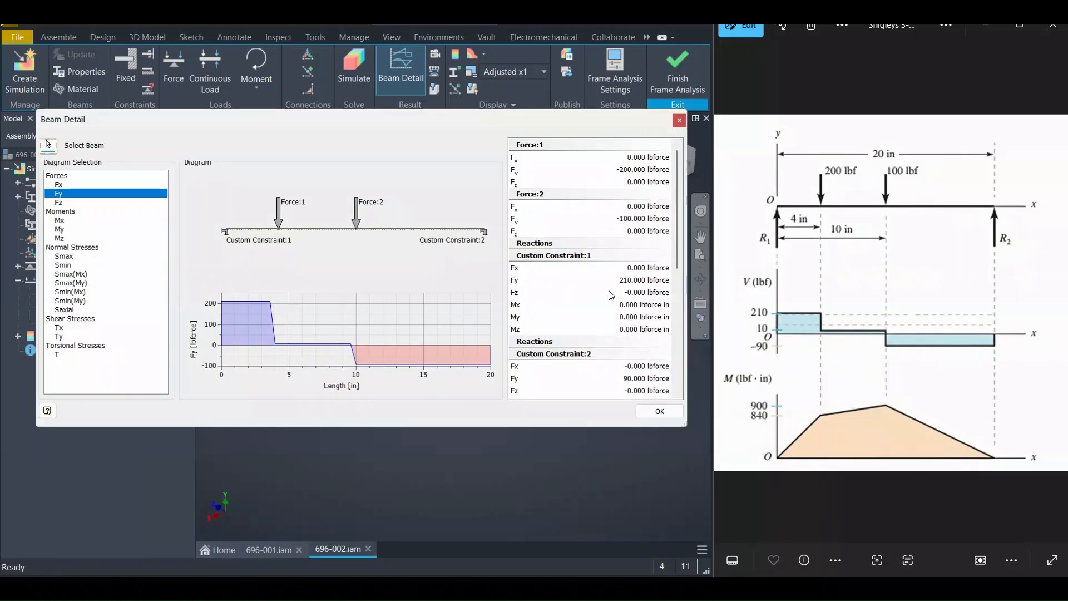
pyautogui.scroll(-2, 612, 298)
pyautogui.scroll(-3, 642, 322)
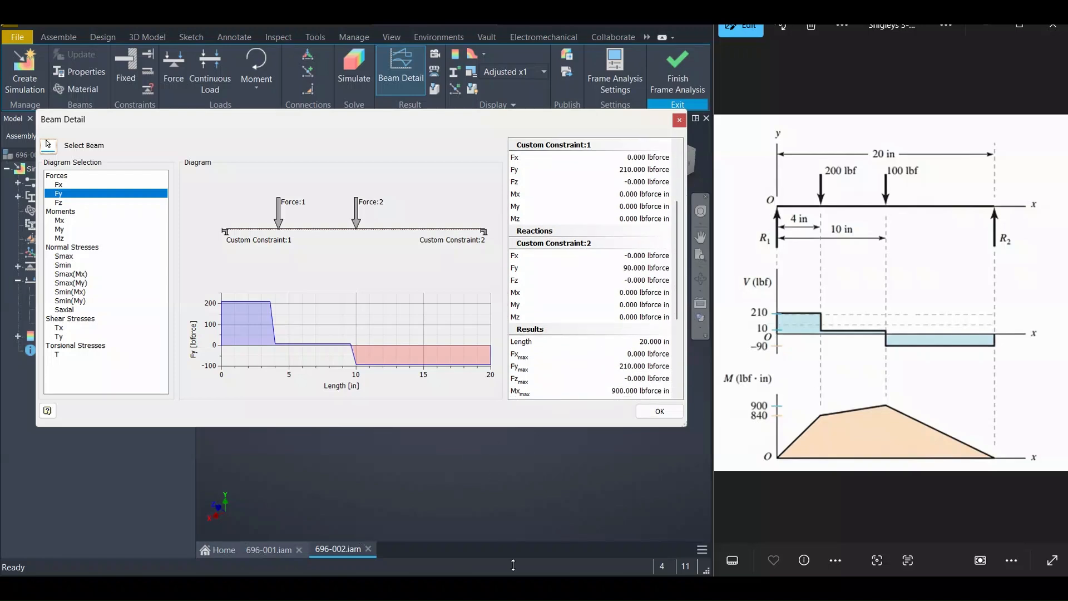
pyautogui.moveTo(610, 178); pyautogui.dragTo(660, 176)
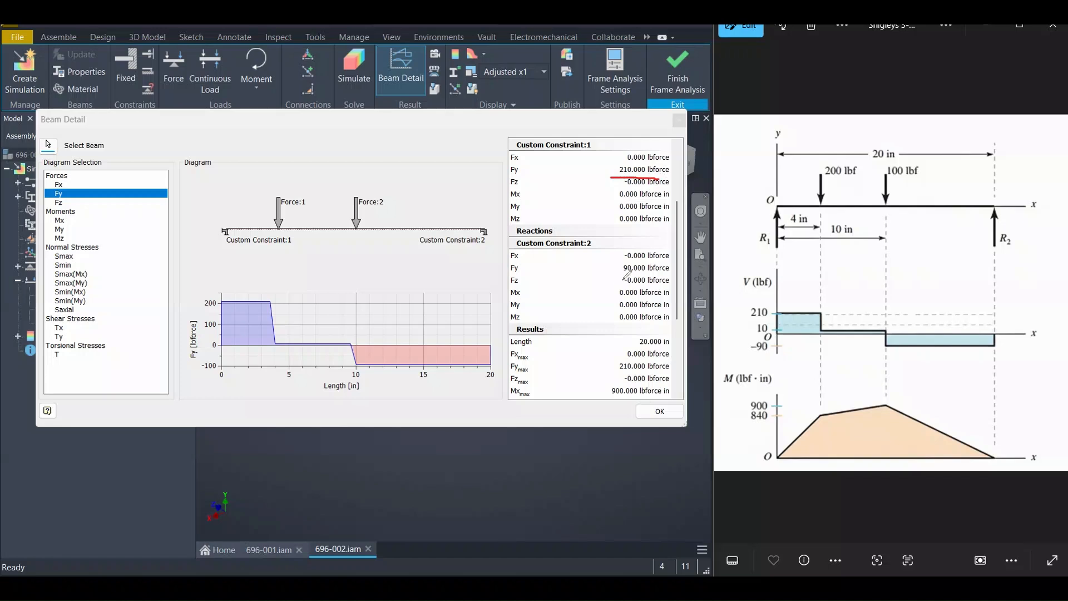
pyautogui.moveTo(617, 275); pyautogui.dragTo(659, 273)
pyautogui.moveTo(602, 395); pyautogui.dragTo(671, 397)
pyautogui.moveTo(746, 412); pyautogui.dragTo(776, 411)
pyautogui.press('Escape')
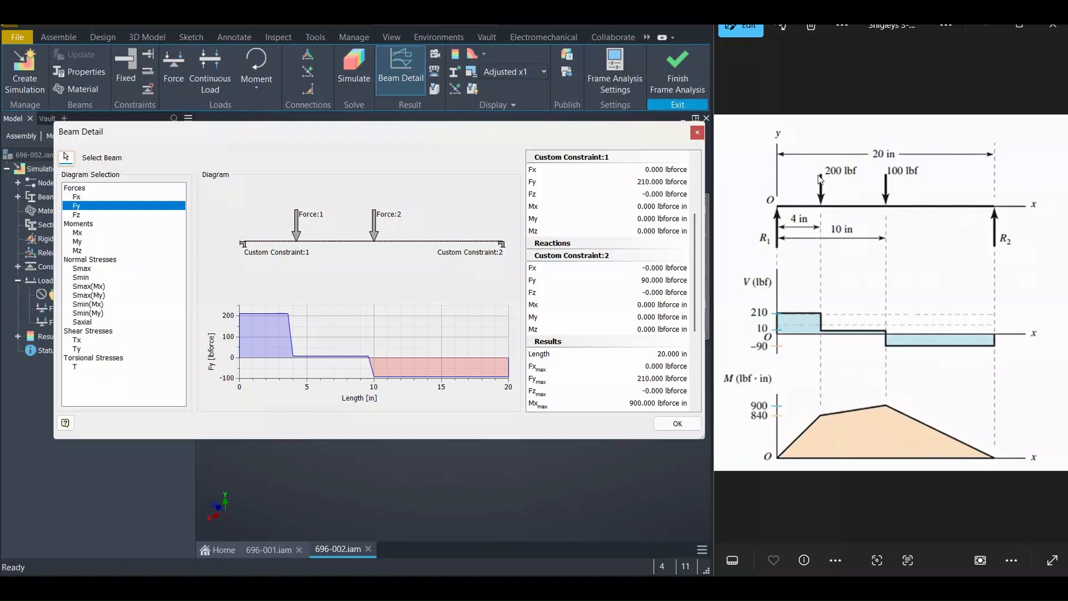
pyautogui.click(674, 425)
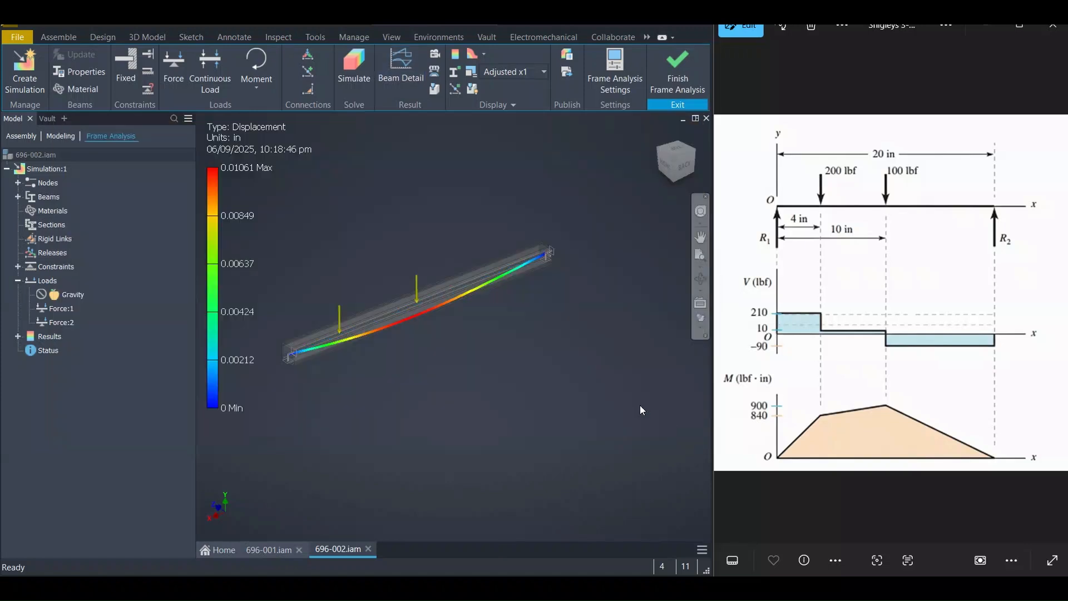
pyautogui.scroll(-3, 548, 326)
pyautogui.scroll(4, 555, 339)
pyautogui.moveTo(555, 340); pyautogui.dragTo(535, 329, button='middle')
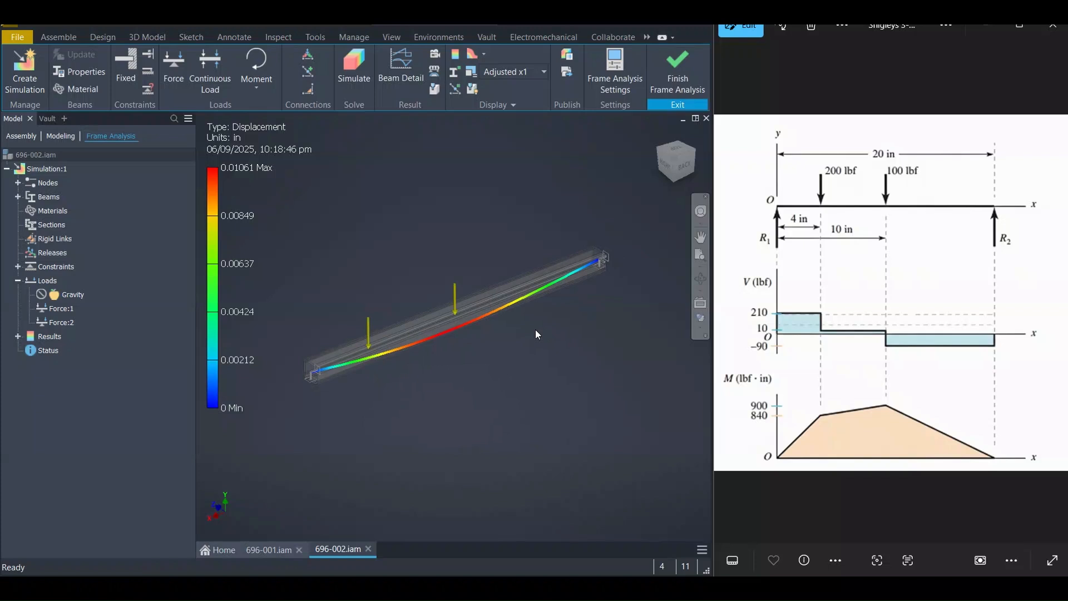